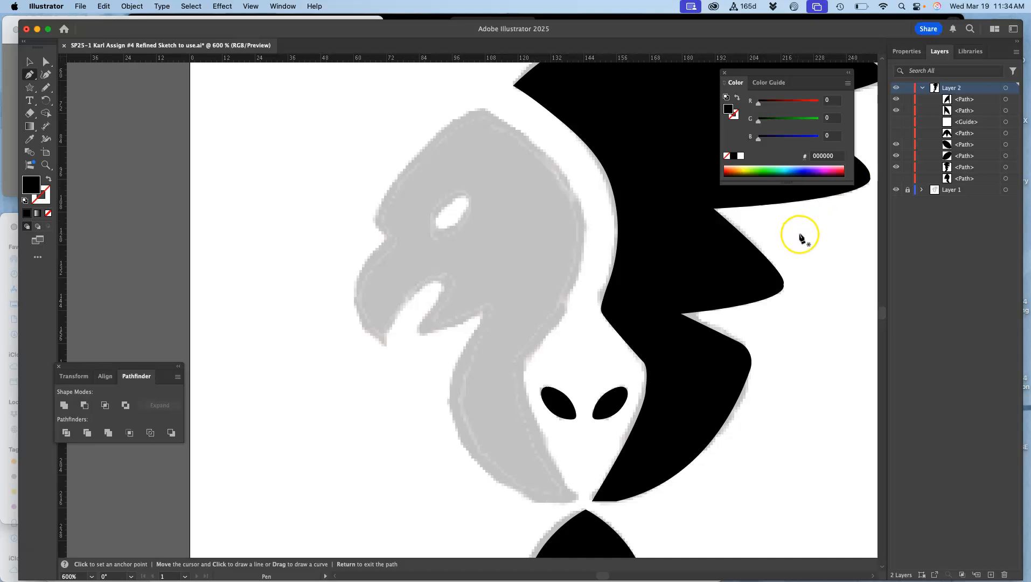
# Hide the wing, eye and tail paths in Layer 2 and close the floating Color panel.
pyautogui.press('super+minus')
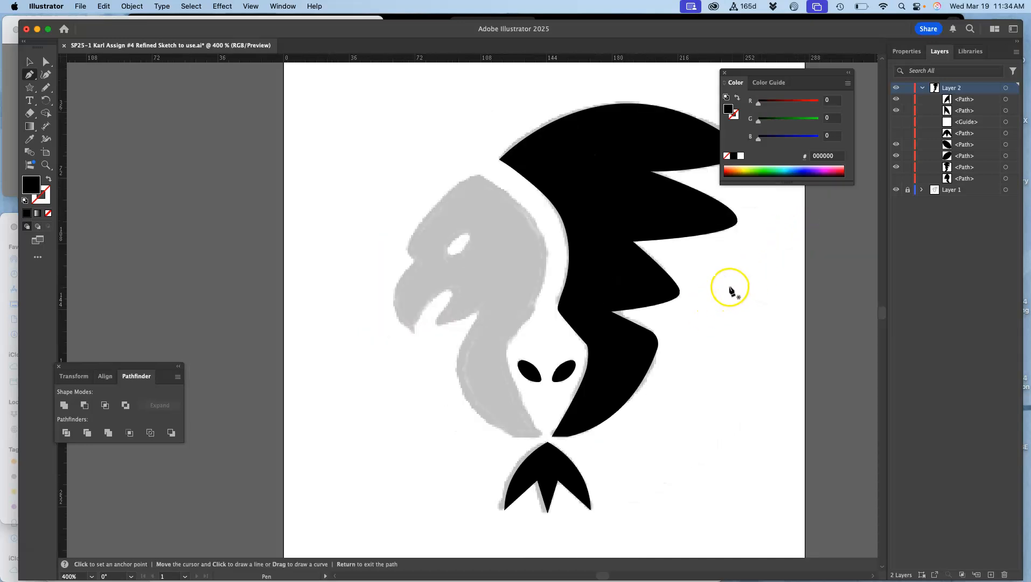
pyautogui.click(897, 155)
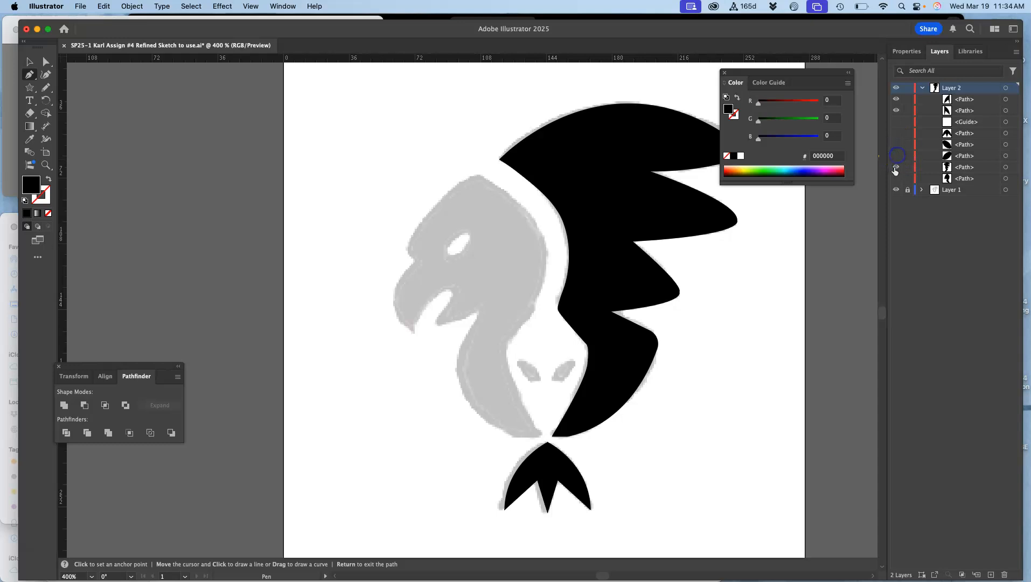
pyautogui.click(897, 167)
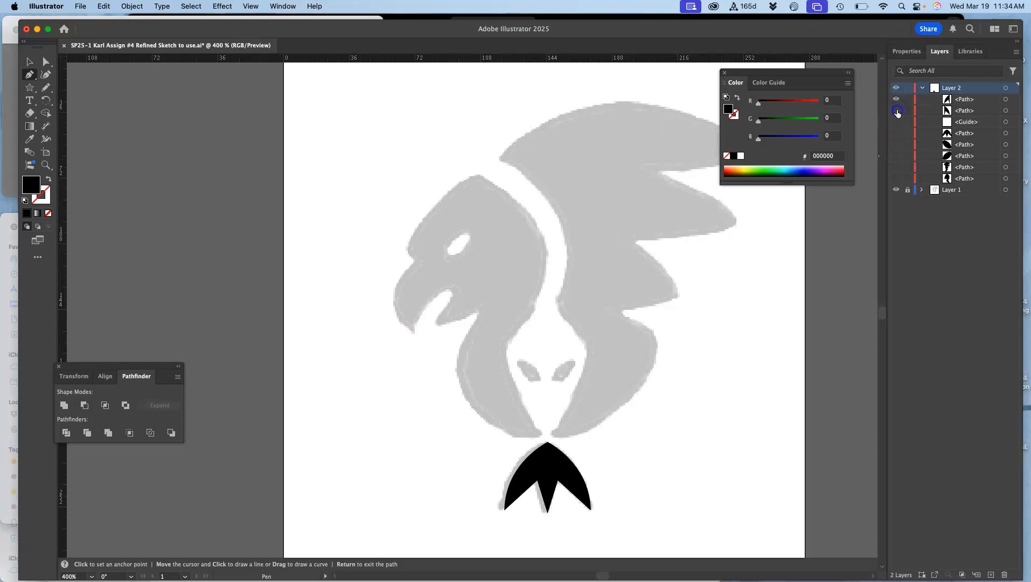
pyautogui.click(897, 111)
pyautogui.click(896, 100)
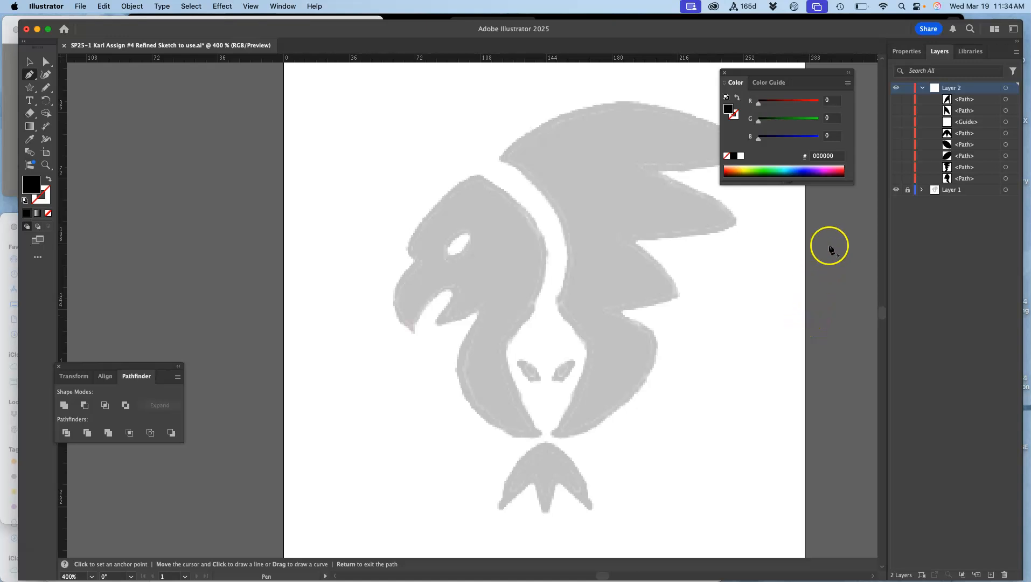
pyautogui.click(724, 73)
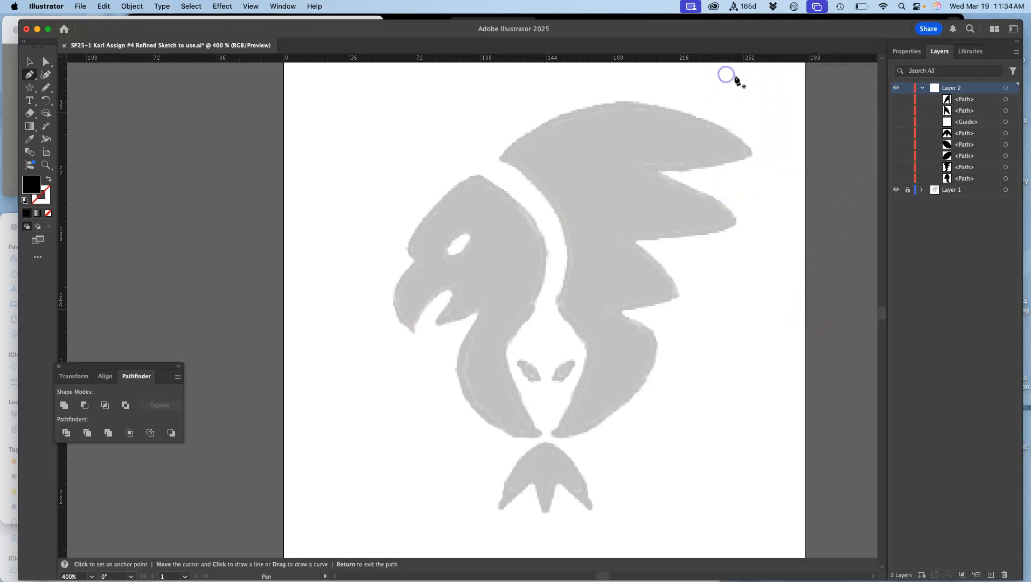
# Show the two separate half-tail paths at the start of the Layer 2 list.
pyautogui.click(895, 100)
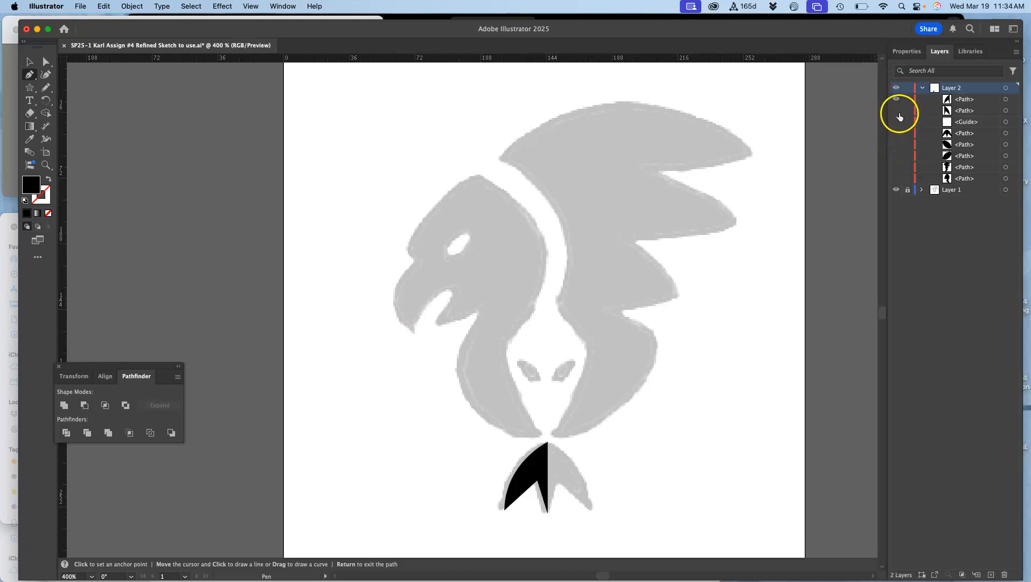
pyautogui.click(896, 110)
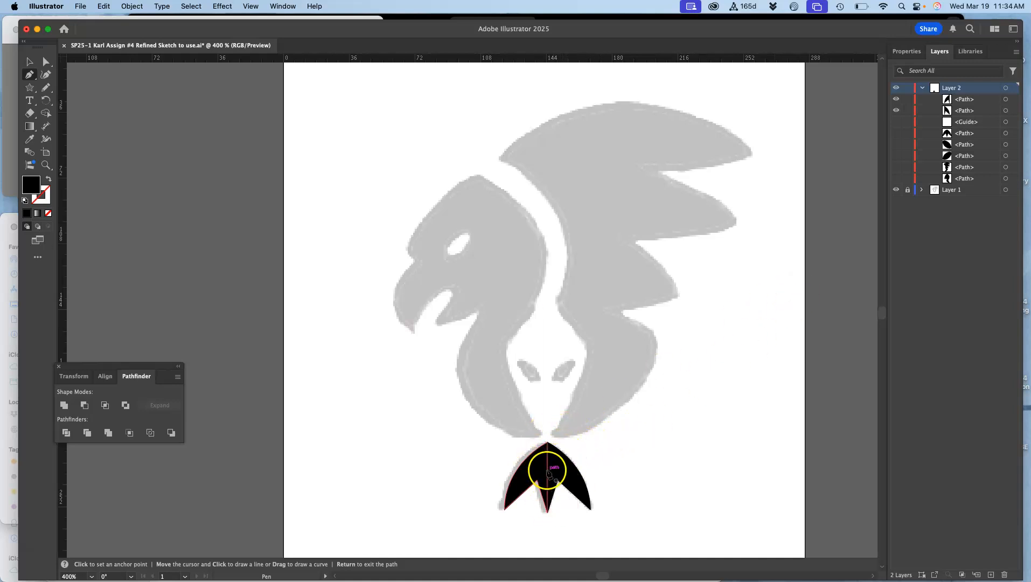
pyautogui.click(897, 99)
pyautogui.click(896, 100)
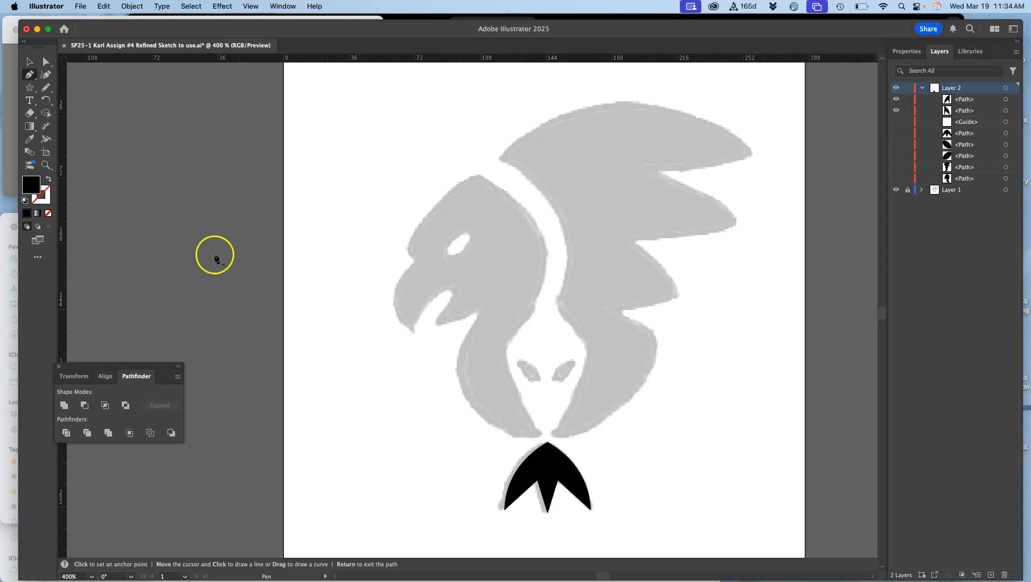
# Select both tail halves and merge them into a single shape with Pathfinder Unite.
pyautogui.click(45, 62)
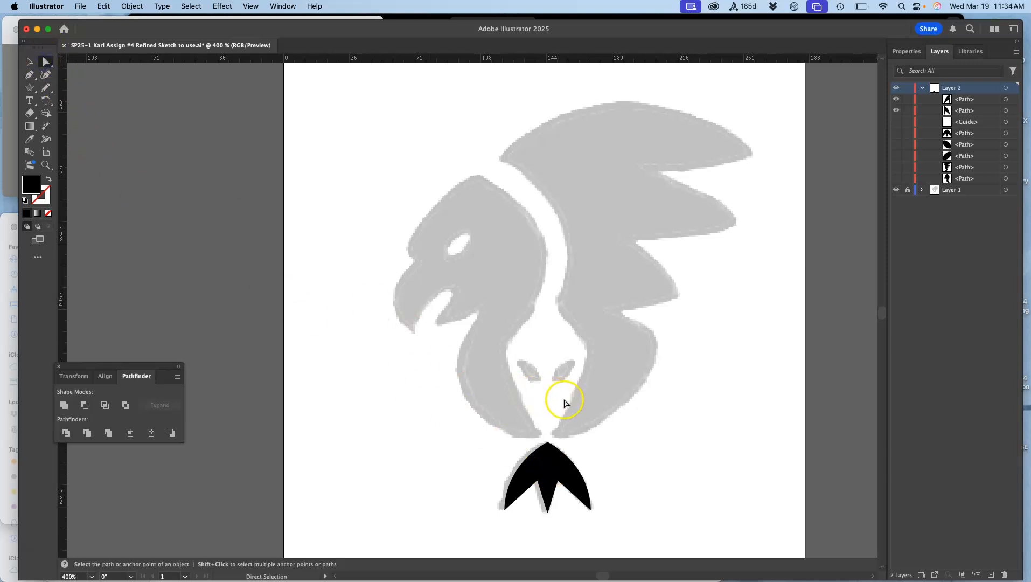
pyautogui.click(544, 462)
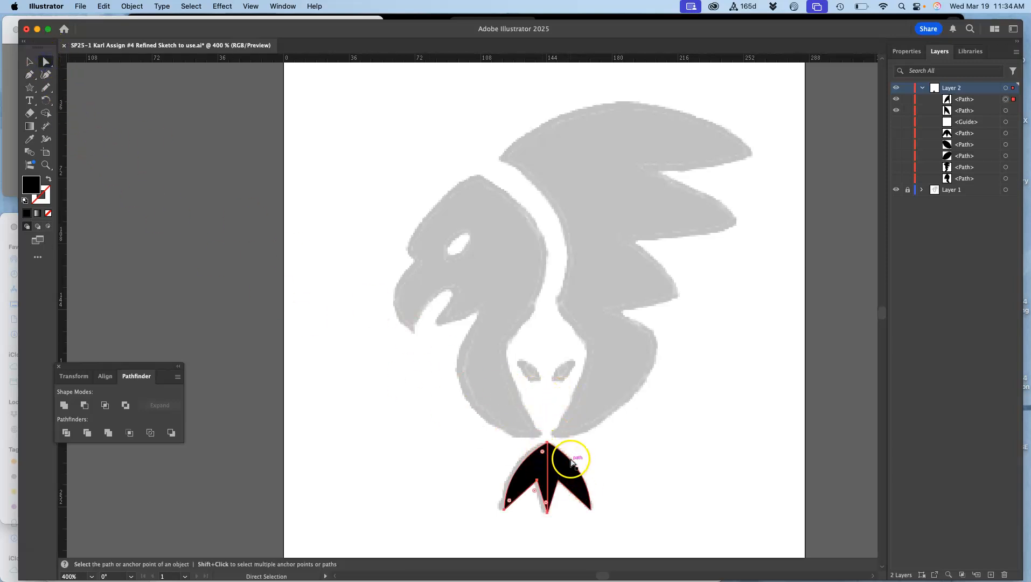
pyautogui.press('super+equal')
pyautogui.press('super+equal')
pyautogui.press('super+equal')
pyautogui.press('super+equal')
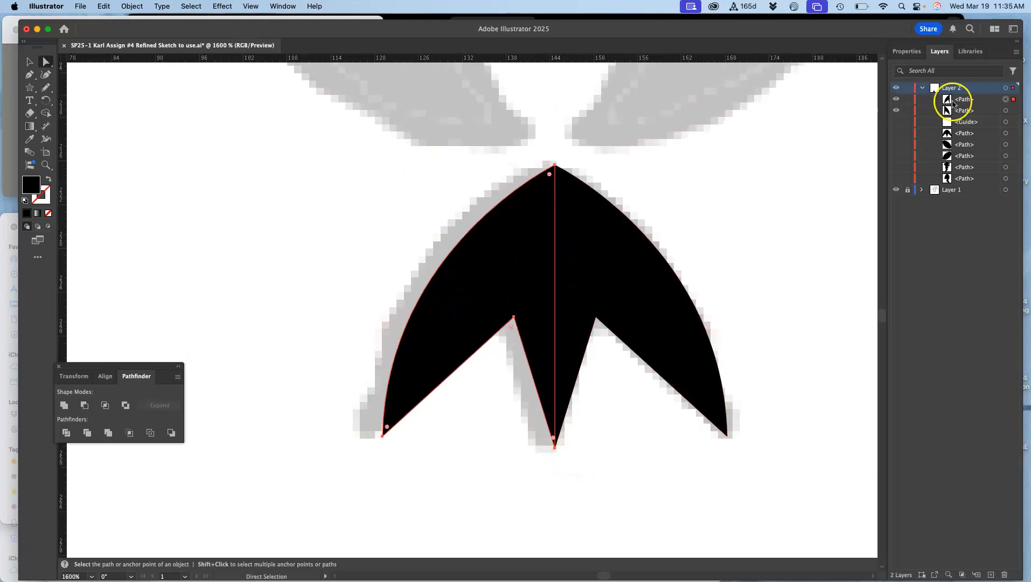
pyautogui.keyDown('shift'); pyautogui.click(1005, 110); pyautogui.keyUp('shift')
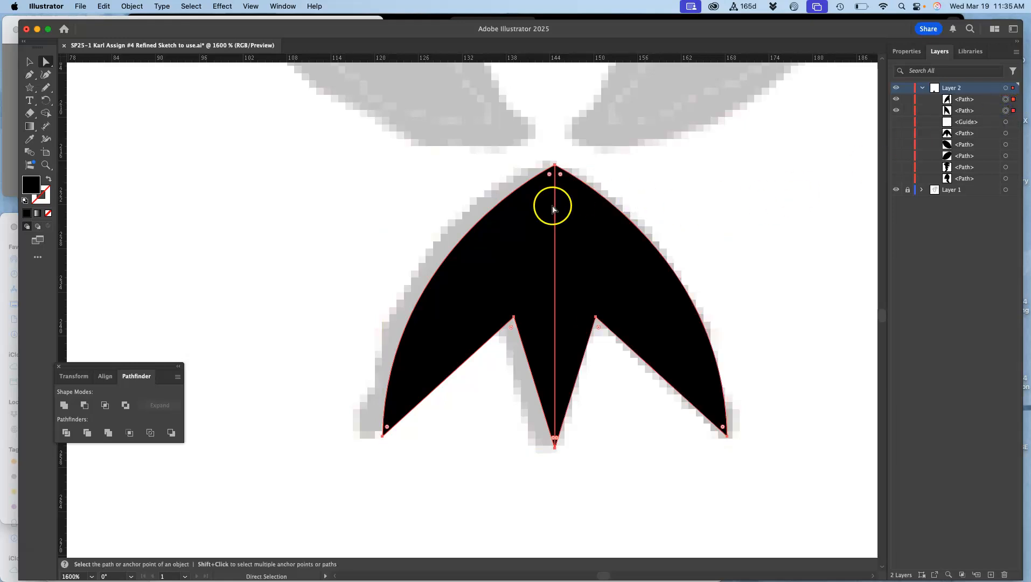
pyautogui.click(65, 405)
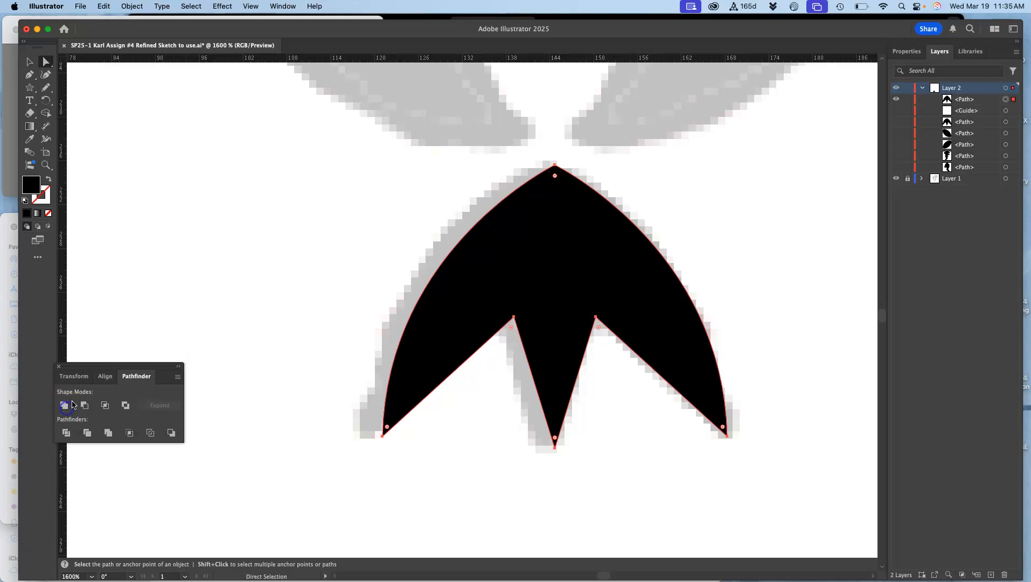
pyautogui.click(897, 98)
pyautogui.click(897, 99)
# Show the vertical centre guide and the old tail path listed beneath it, and delete that old tail path.
pyautogui.press('super+minus')
pyautogui.press('super+minus')
pyautogui.press('super+minus')
pyautogui.press('super+minus')
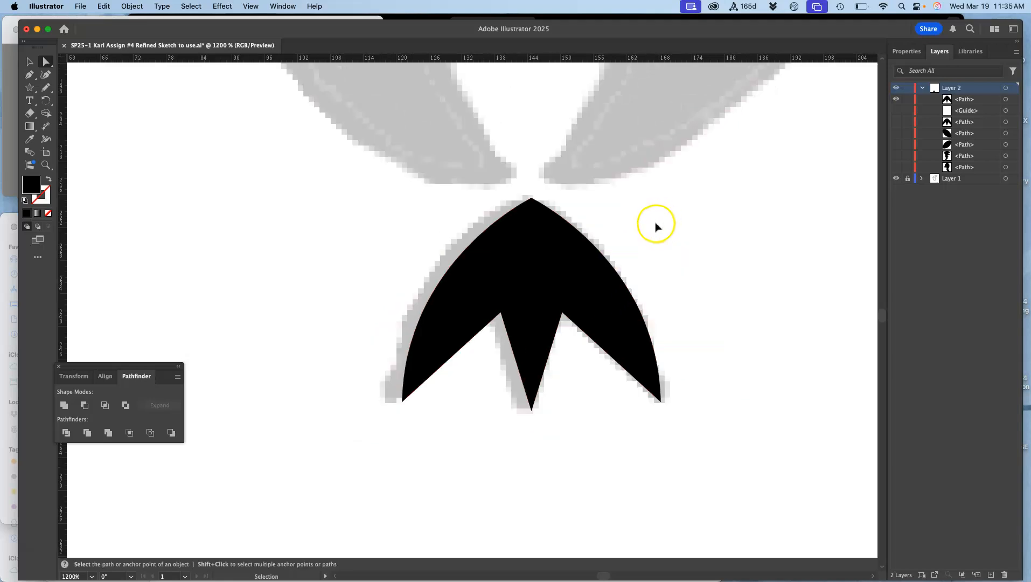
pyautogui.press('super+minus')
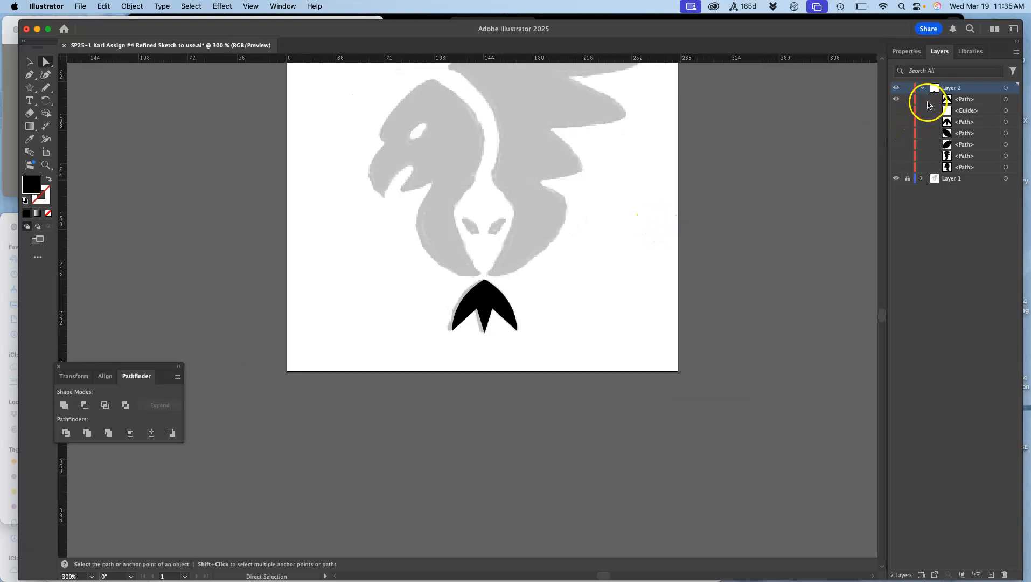
pyautogui.click(965, 114)
pyautogui.click(896, 111)
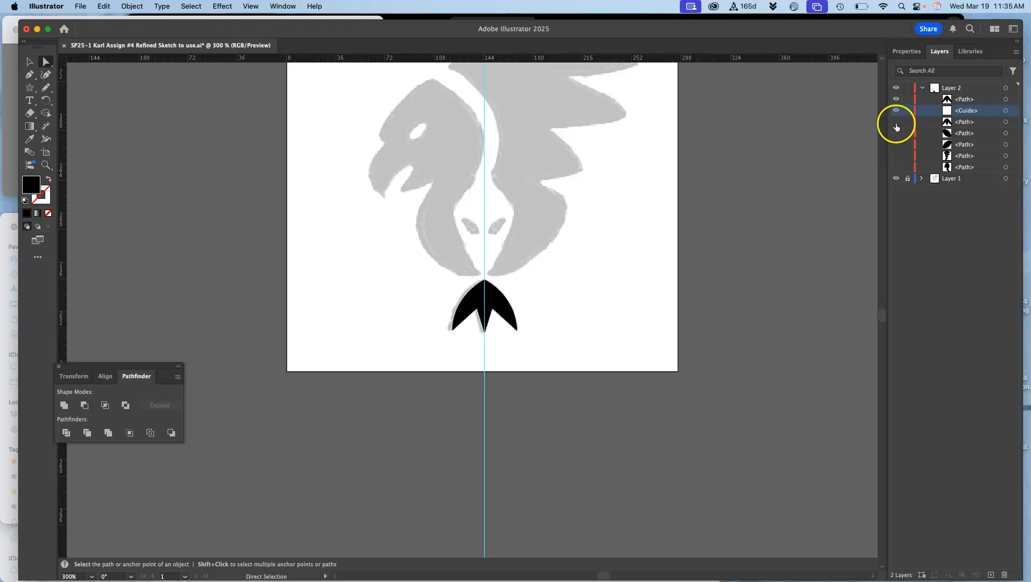
pyautogui.click(898, 122)
pyautogui.click(1007, 122)
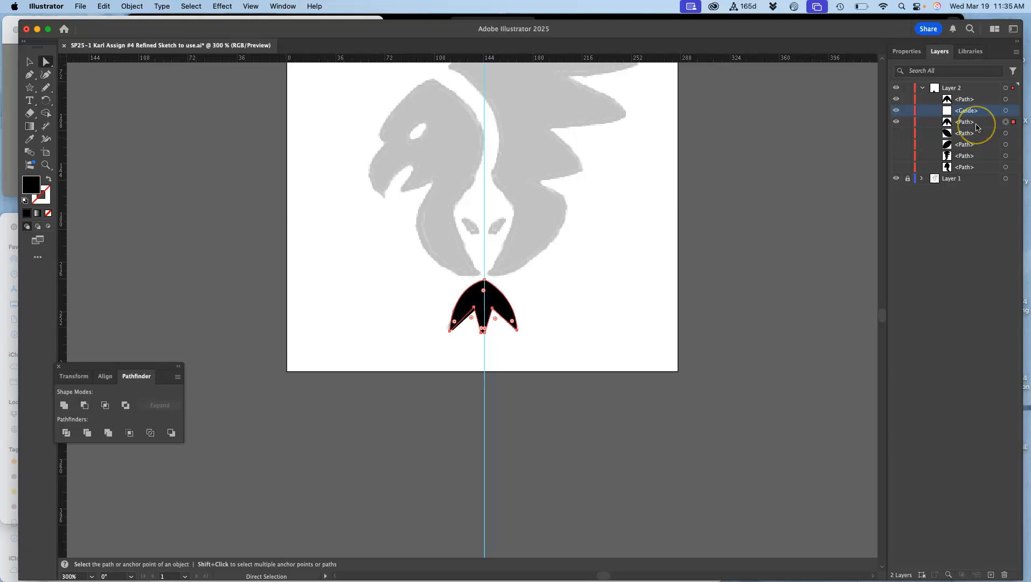
pyautogui.press('Delete')
# Show the two eye-shaped paths and combine them with Pathfinder Unite, checking the contents of their group.
pyautogui.click(928, 134)
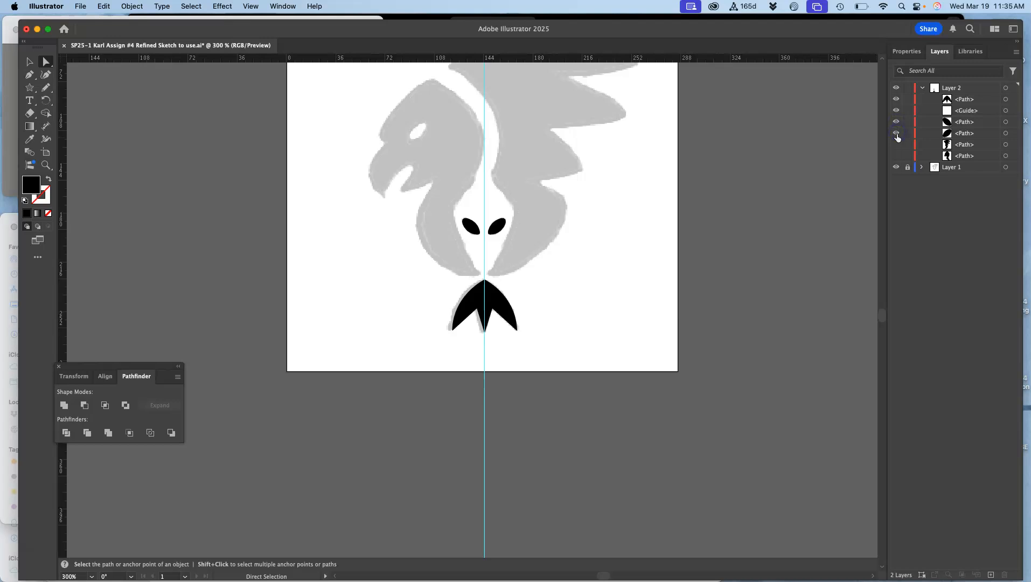
pyautogui.click(962, 123)
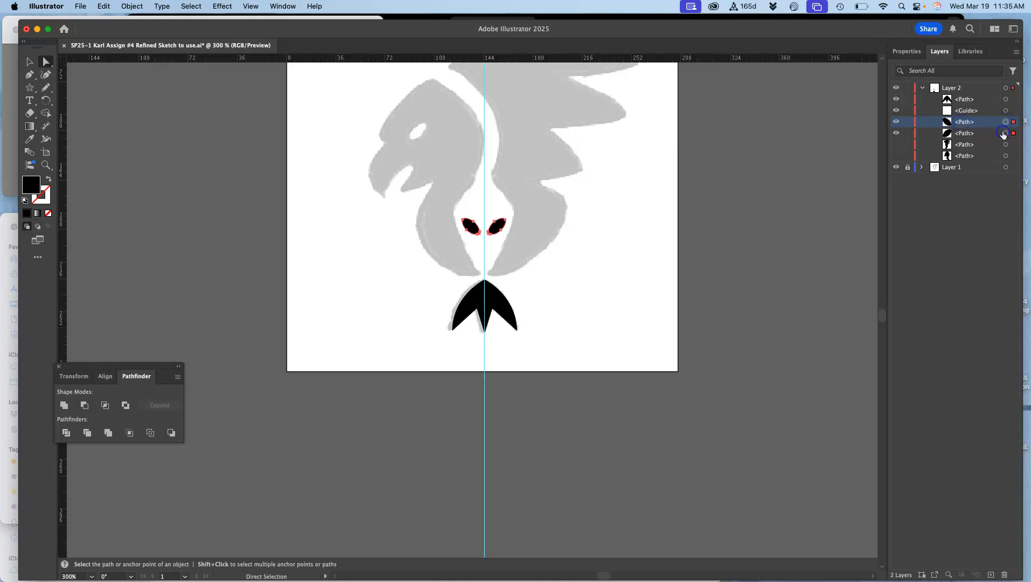
pyautogui.click(64, 405)
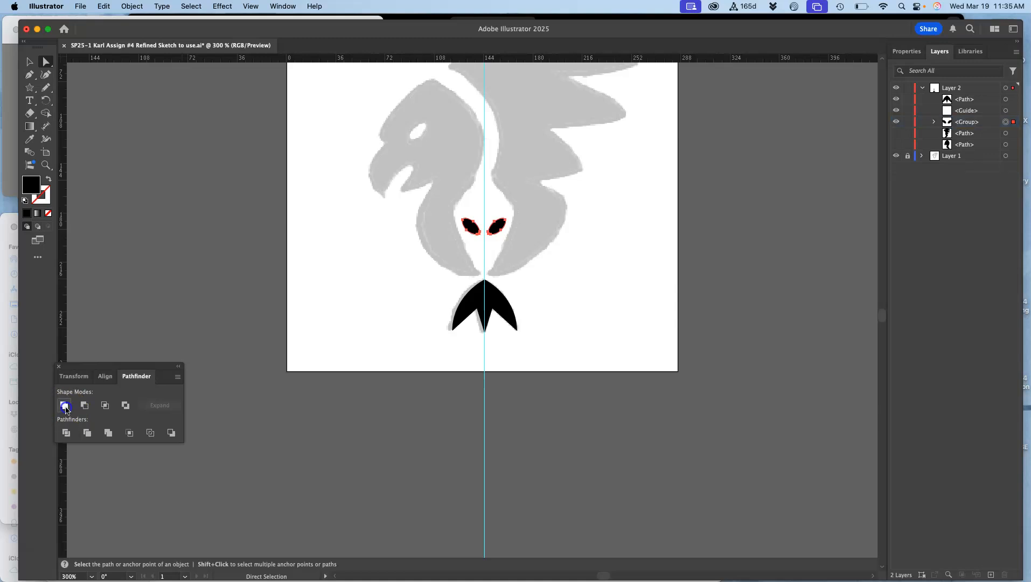
pyautogui.press('super+equal')
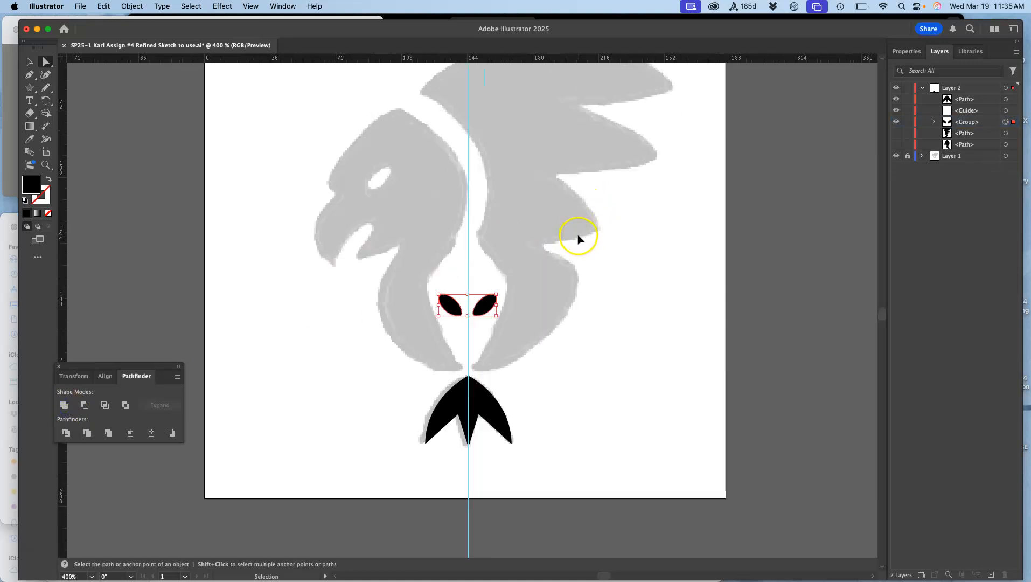
pyautogui.press('super+equal')
pyautogui.press('super+equal')
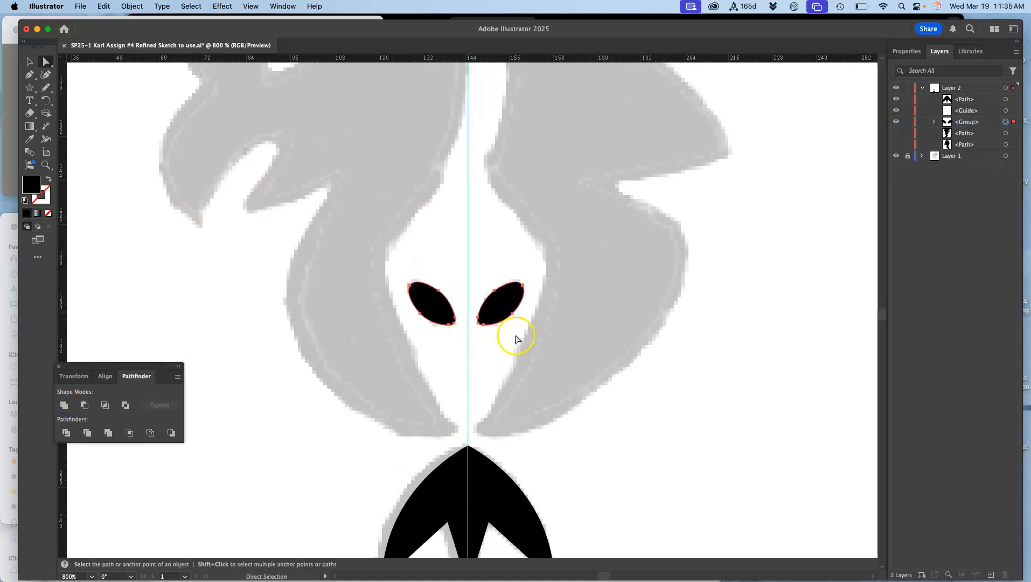
pyautogui.click(933, 122)
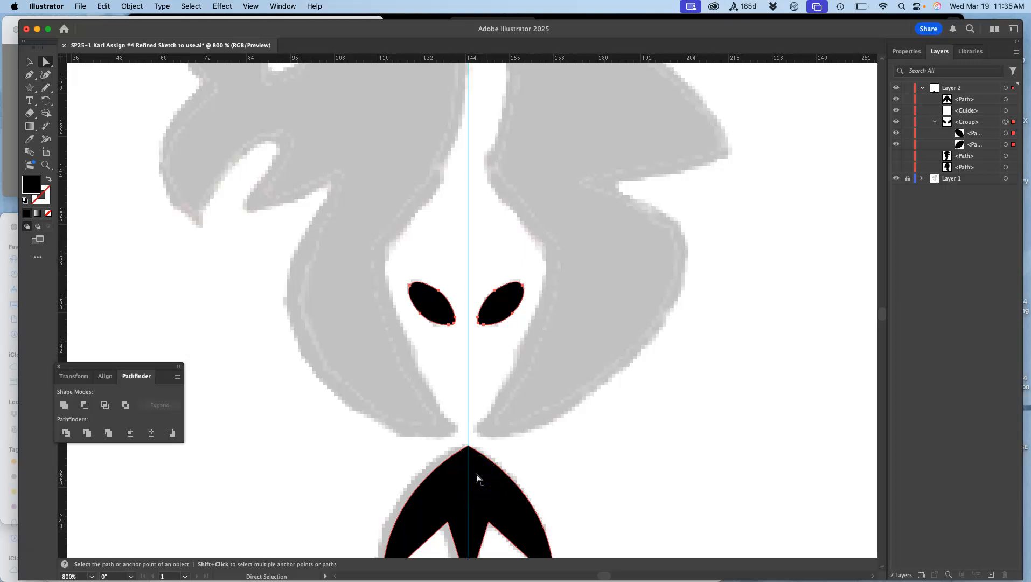
pyautogui.click(935, 122)
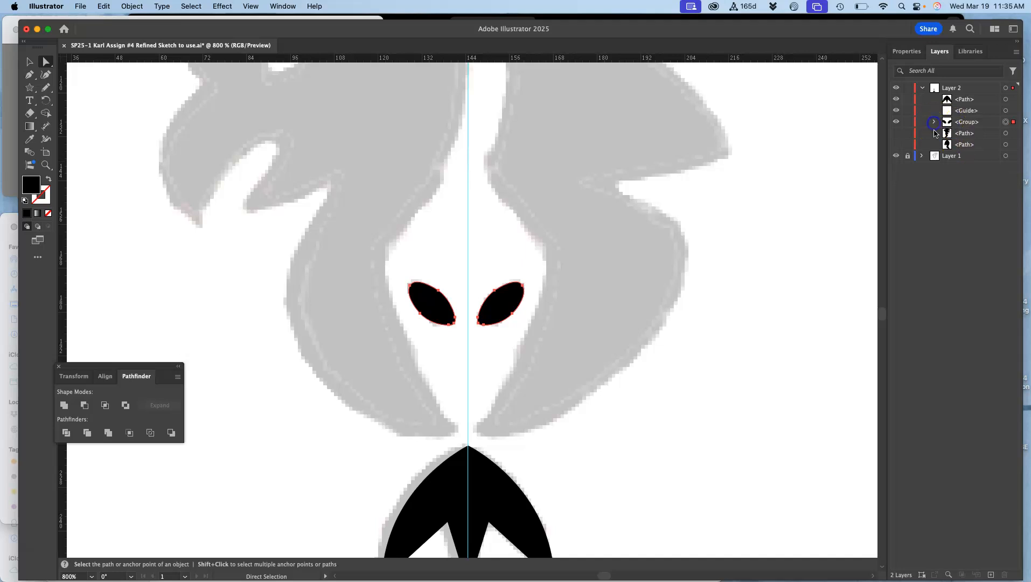
# Show the black wing path in Layer 2 and select it with the Direct Selection tool.
pyautogui.click(897, 133)
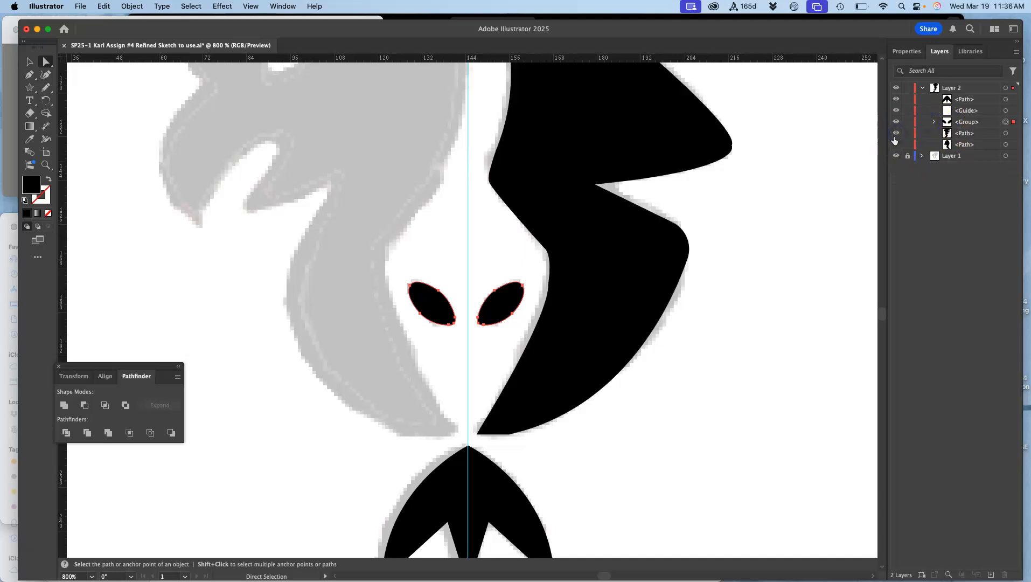
pyautogui.press('v')
pyautogui.press('super+minus')
pyautogui.press('super+minus')
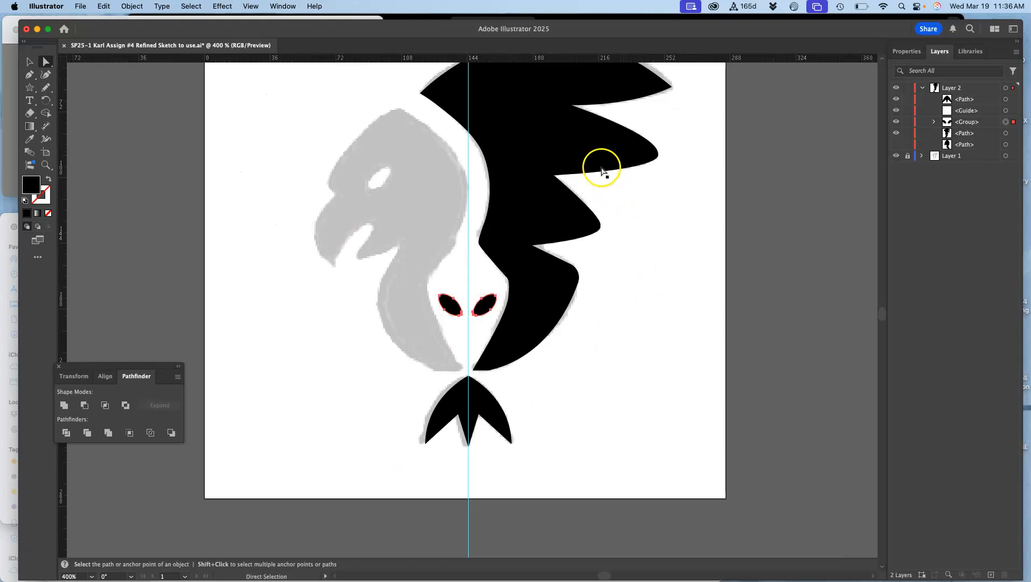
pyautogui.moveTo(588, 160); pyautogui.dragTo(592, 272)
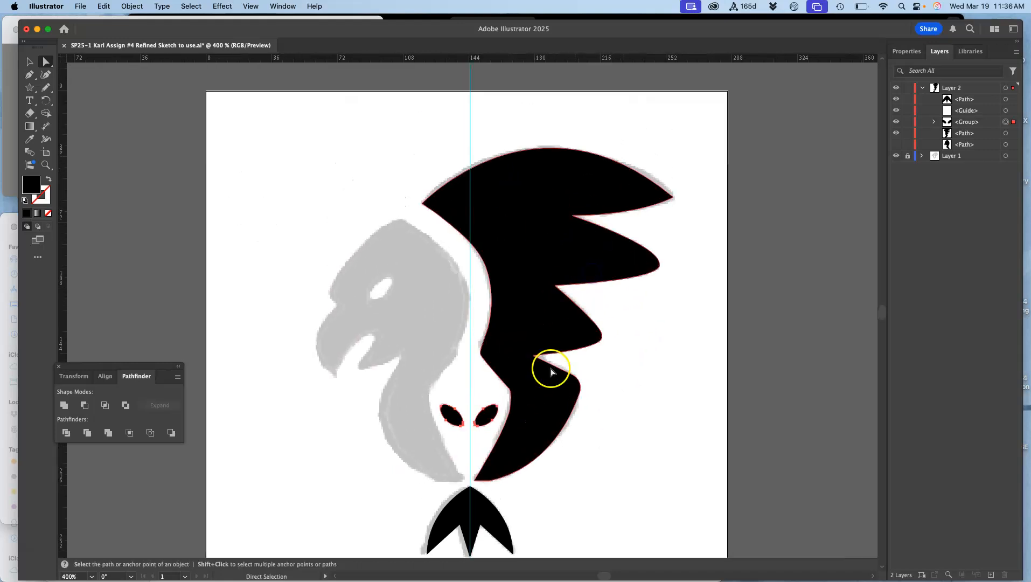
pyautogui.press('super+plus')
pyautogui.press('super+plus')
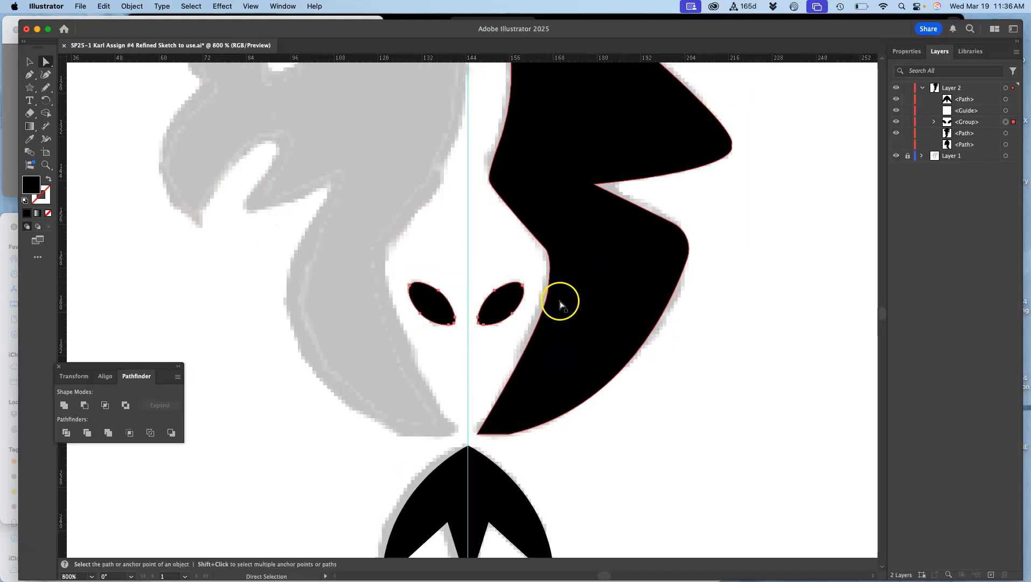
pyautogui.click(574, 313)
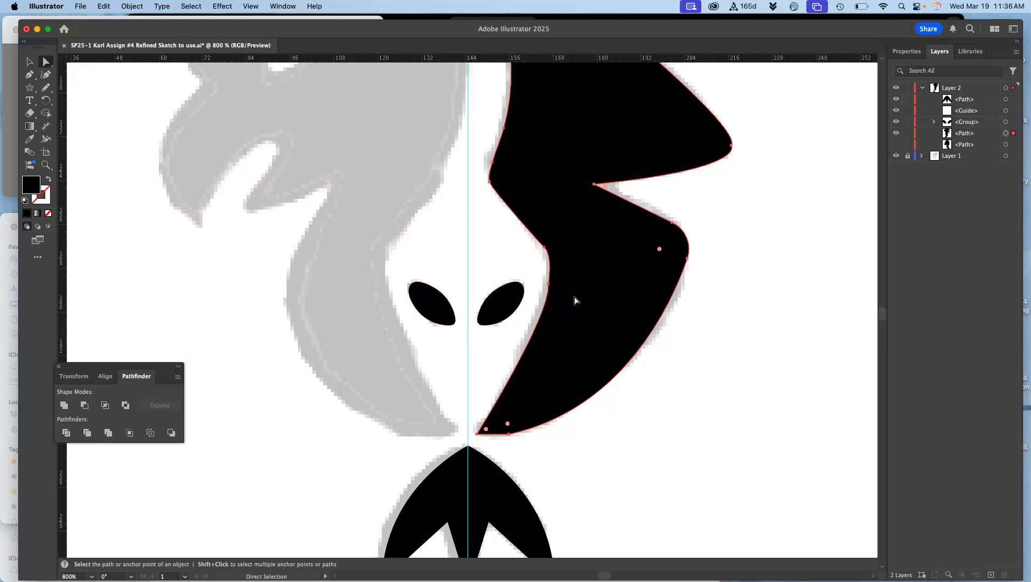
# Examine the wing's inner edge beside the right eye and select the anchor point at its kink.
pyautogui.press('super+minus')
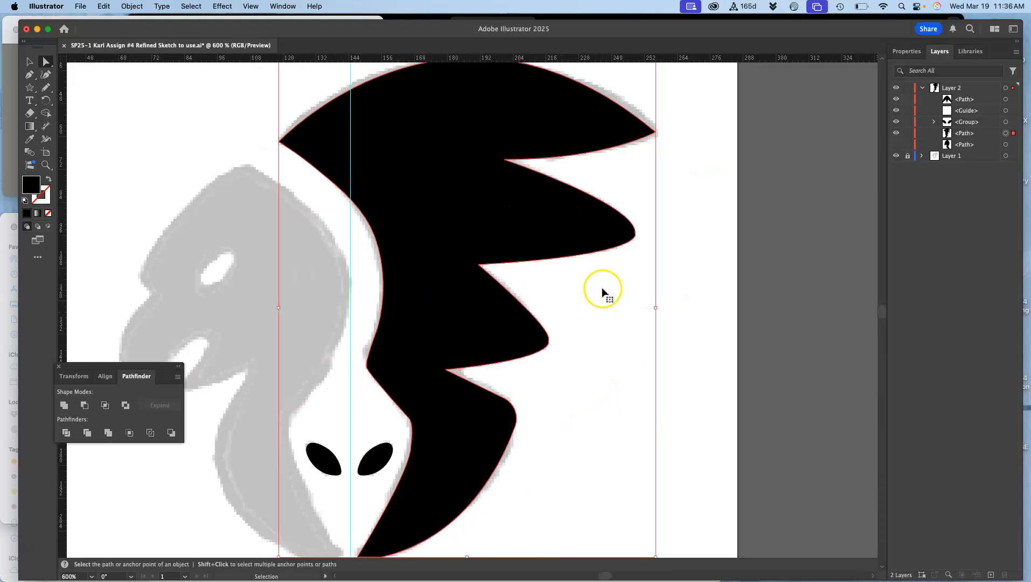
pyautogui.press('super+minus')
pyautogui.click(569, 339)
pyautogui.moveTo(511, 386); pyautogui.dragTo(650, 187)
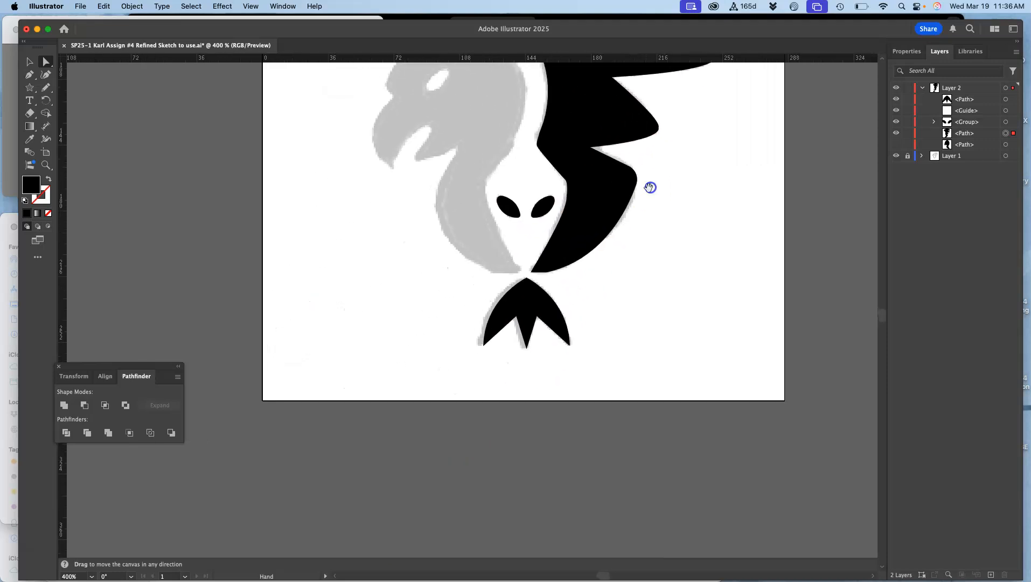
pyautogui.press('super+equal')
pyautogui.press('super+equal')
pyautogui.press('super+equal')
pyautogui.press('super+equal')
pyautogui.press('super+equal')
pyautogui.press('super+equal')
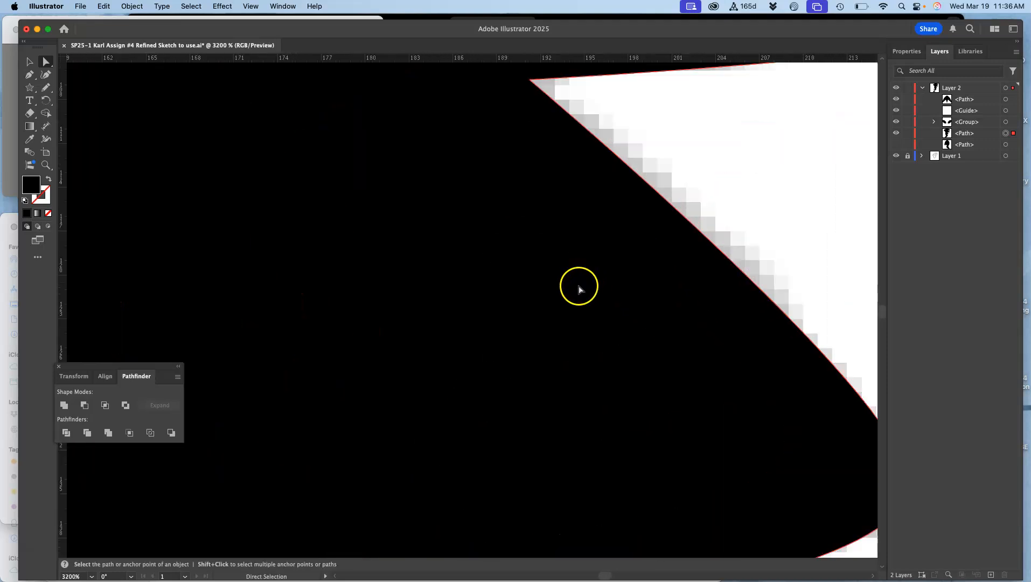
pyautogui.moveTo(550, 353); pyautogui.dragTo(668, 106)
pyautogui.moveTo(612, 245); pyautogui.dragTo(596, 337)
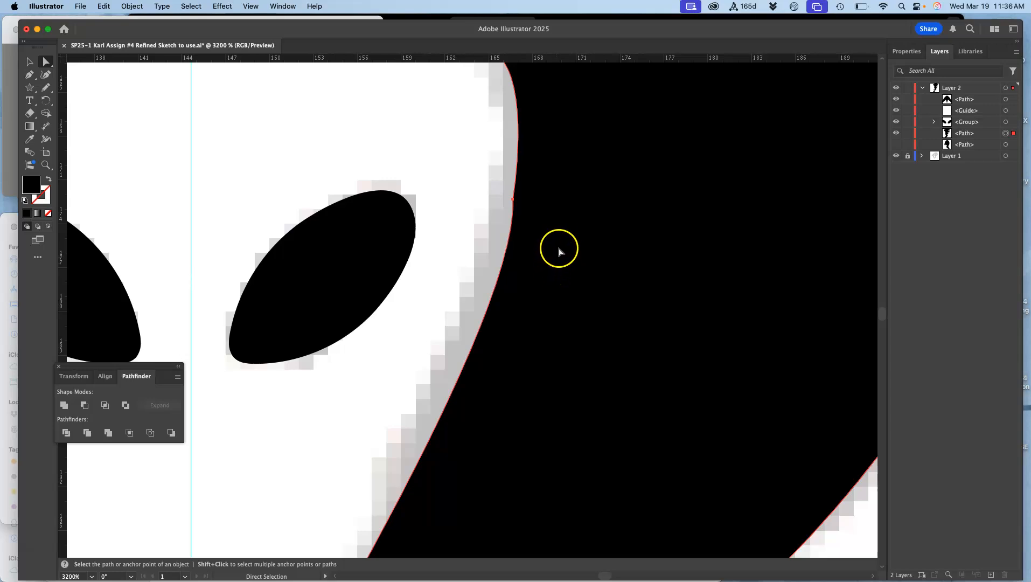
pyautogui.click(513, 199)
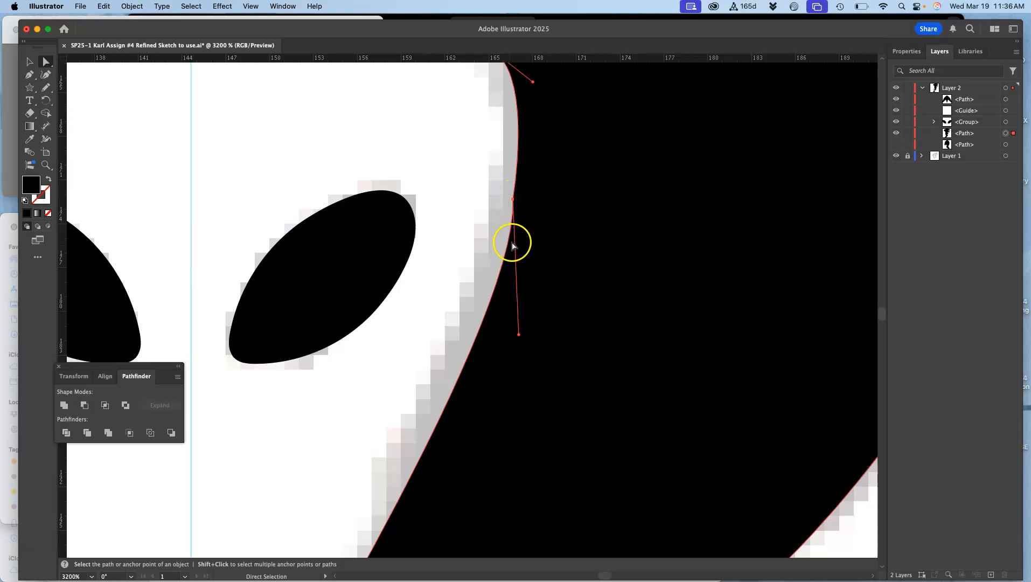
pyautogui.scroll(5, 509, 259)
pyautogui.scroll(4, 508, 257)
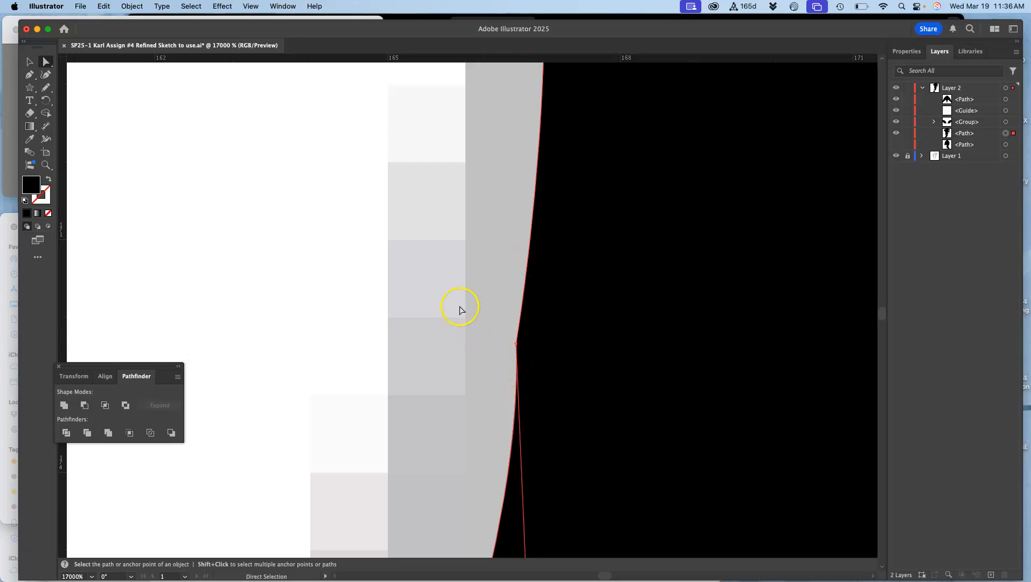
# Redraw the kinked inner edge of the wing beside the right eye with the Pencil tool to even out the curve.
pyautogui.click(45, 87)
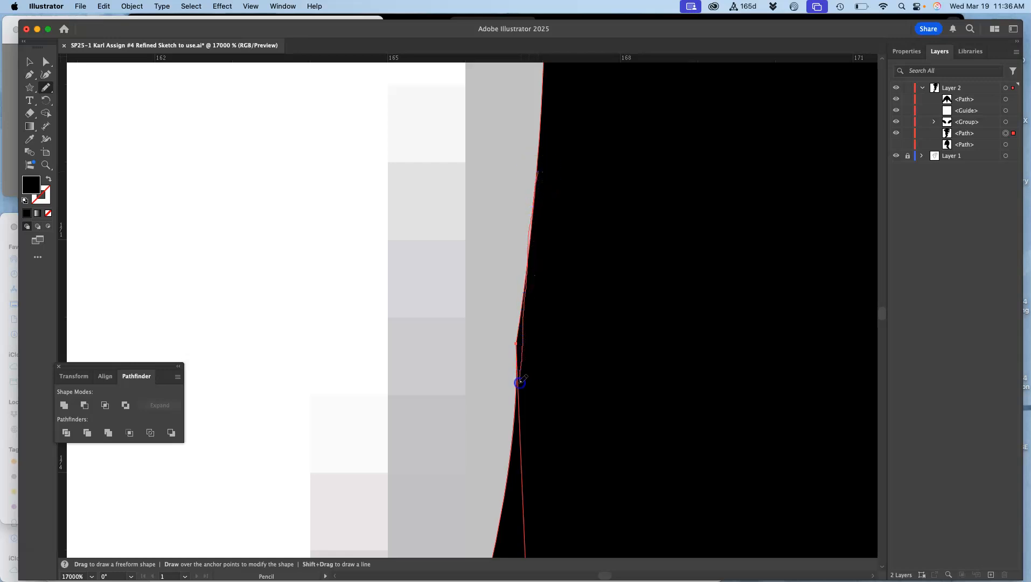
pyautogui.moveTo(514, 439); pyautogui.dragTo(506, 486)
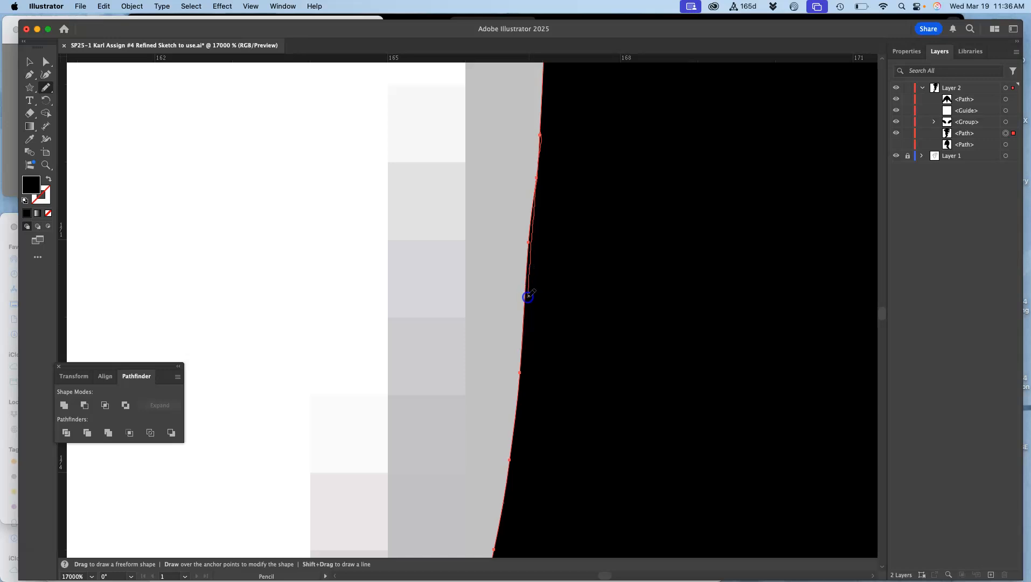
pyautogui.moveTo(524, 327); pyautogui.dragTo(522, 339)
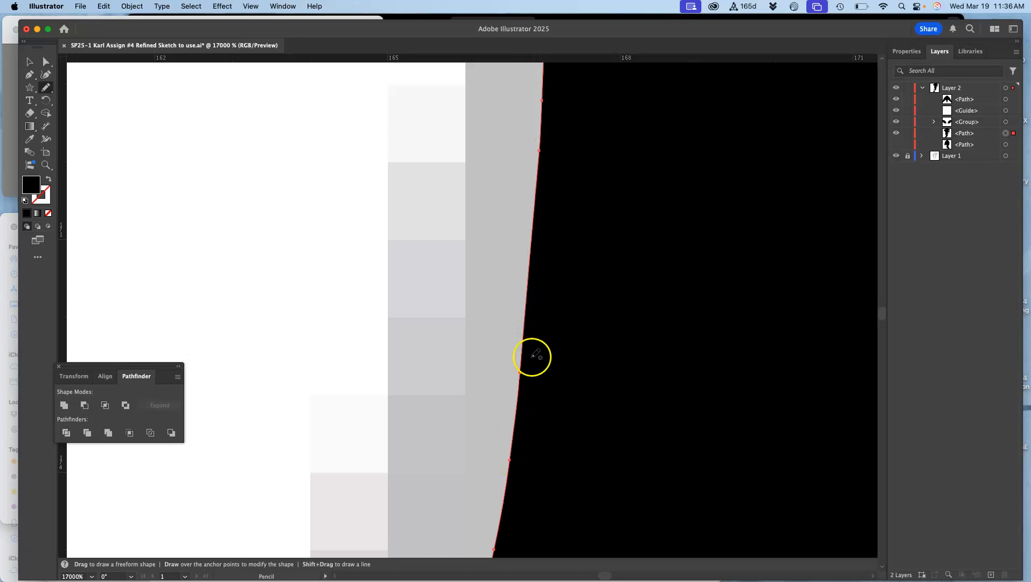
# Get the Smooth tool from the full tool set and smooth the wing's upper inner edge along the guide.
pyautogui.press('super+minus')
pyautogui.press('super+minus')
pyautogui.press('super+minus')
pyautogui.press('super+minus')
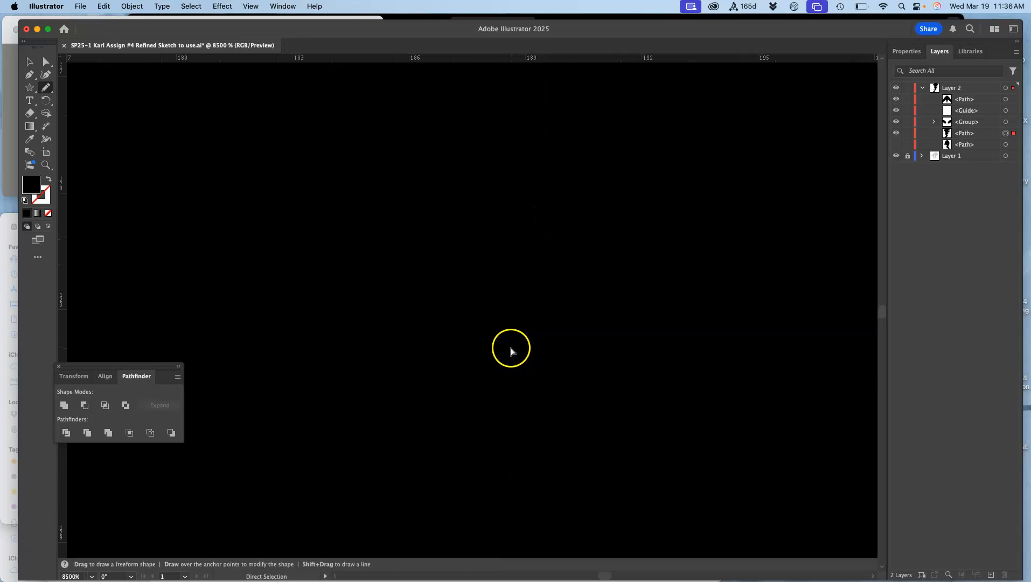
pyautogui.press('super+minus')
pyautogui.press('super+minus')
pyautogui.press('super+minus')
pyautogui.press('super+minus')
pyautogui.press('super+minus')
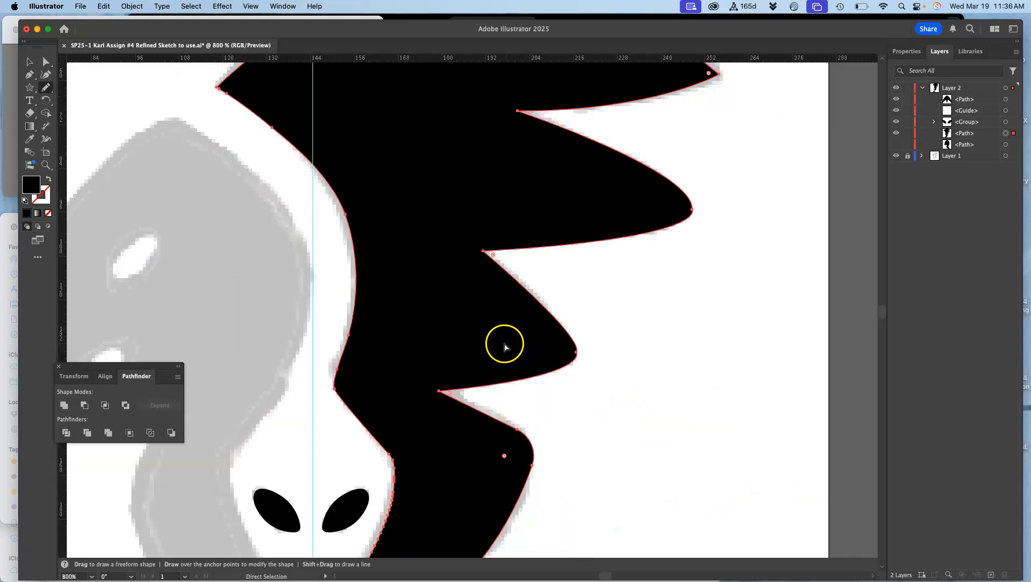
pyautogui.press('space')
pyautogui.moveTo(417, 296)
pyautogui.mouseDown()
pyautogui.moveTo(532, 280)
pyautogui.moveTo(514, 267)
pyautogui.mouseUp()
pyautogui.press('super+z')
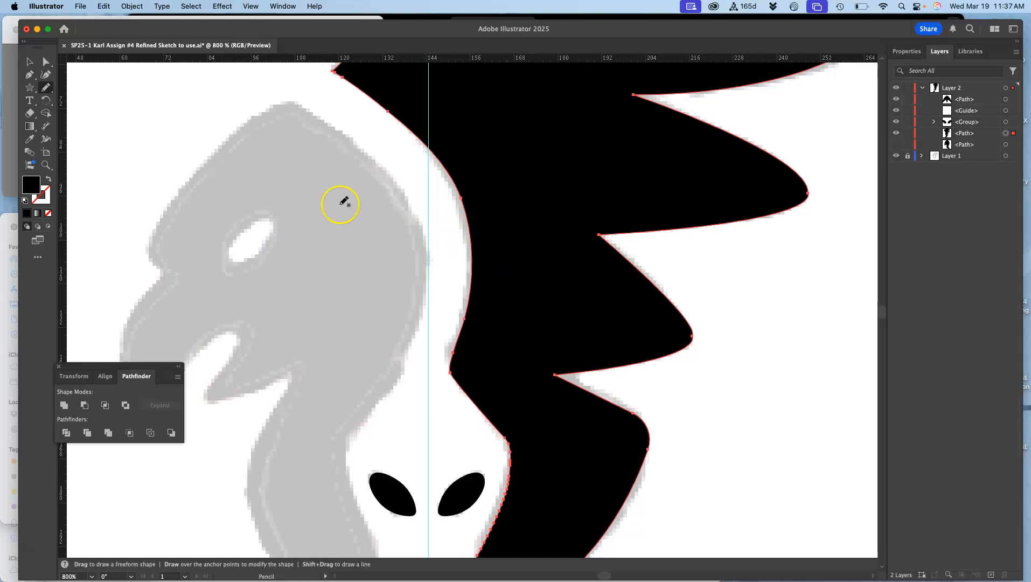
pyautogui.moveTo(46, 87)
pyautogui.mouseDown()
pyautogui.moveTo(89, 103)
pyautogui.moveTo(90, 127)
pyautogui.mouseUp()
pyautogui.click(39, 257)
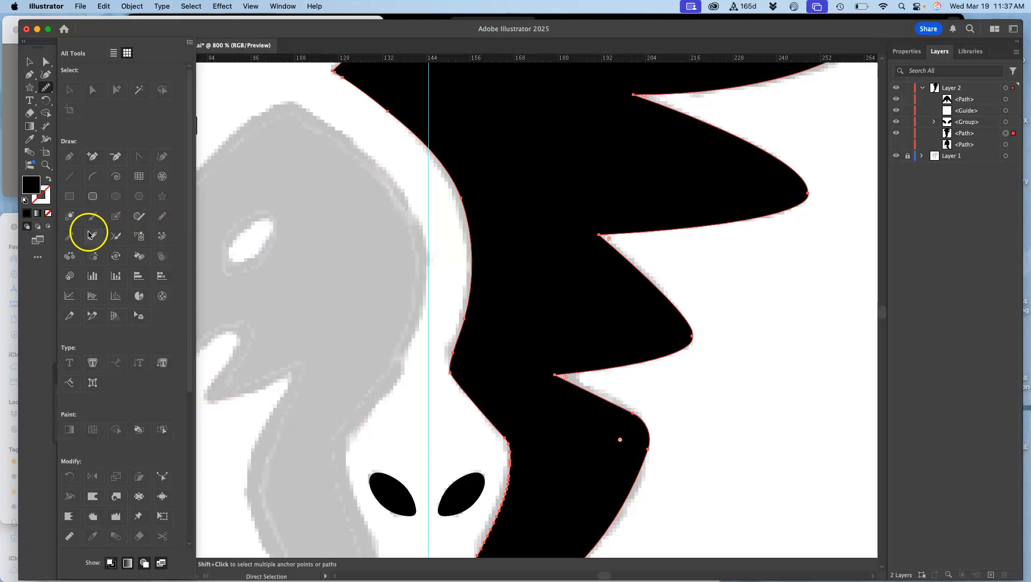
pyautogui.moveTo(71, 237); pyautogui.dragTo(52, 90)
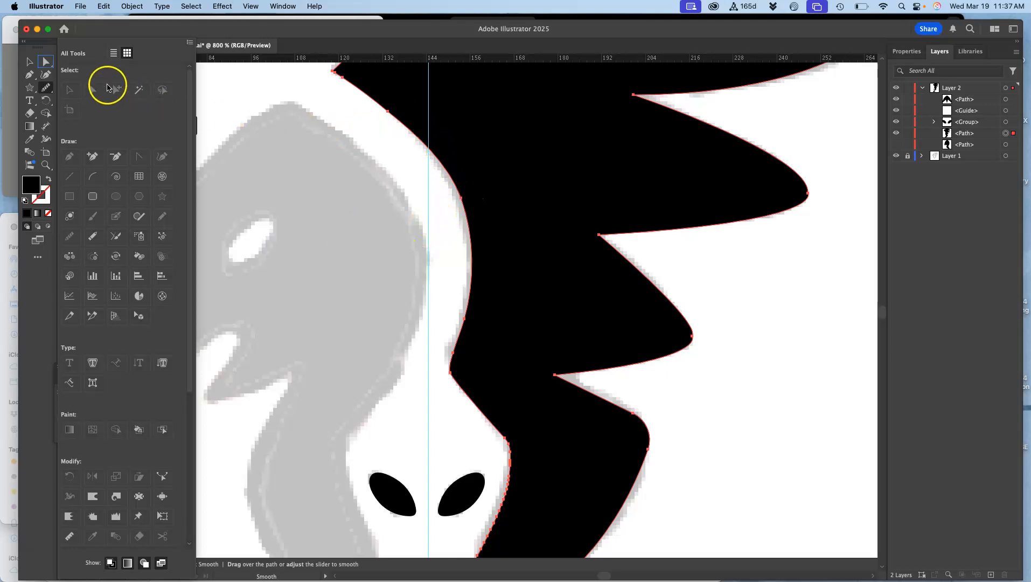
pyautogui.click(483, 132)
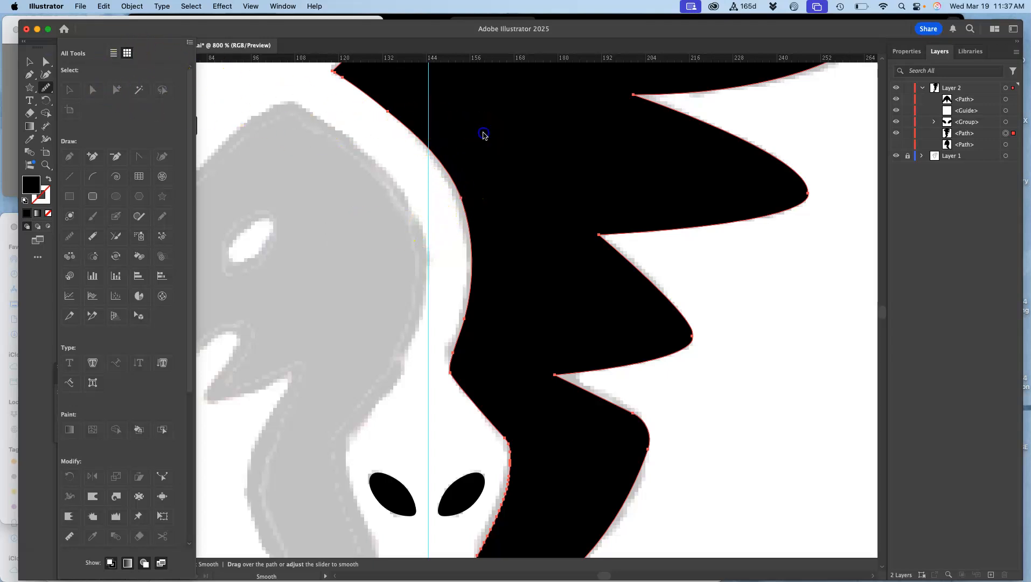
pyautogui.click(386, 113)
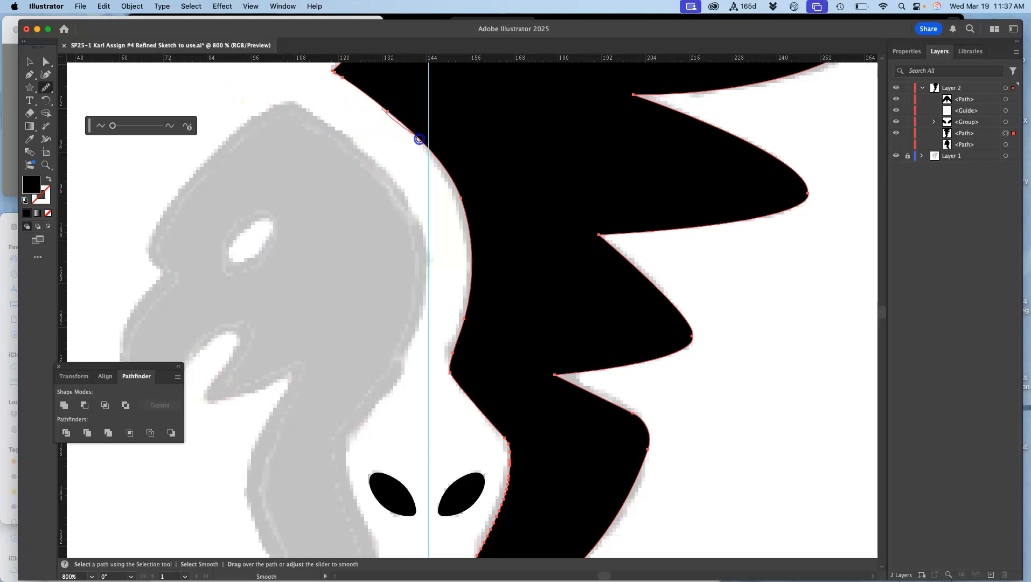
pyautogui.moveTo(473, 324); pyautogui.dragTo(472, 327)
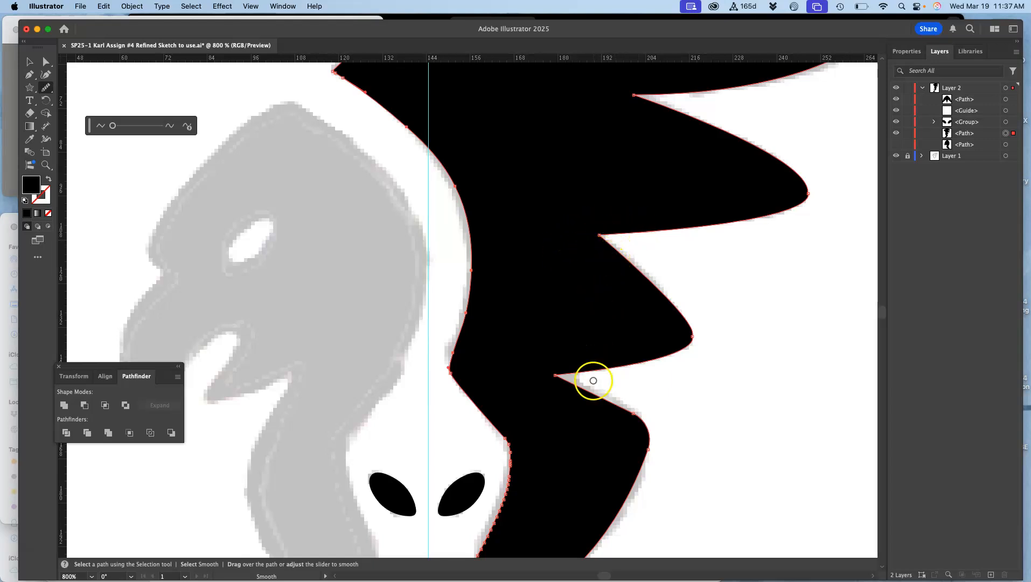
# Smooth the wing's inner edge from beside the right eye down towards the lower tip.
pyautogui.press('space')
pyautogui.moveTo(561, 434); pyautogui.dragTo(580, 291)
pyautogui.press('super+equal')
pyautogui.press('super+equal')
pyautogui.press('super+equal')
pyautogui.press('space')
pyautogui.moveTo(611, 416); pyautogui.dragTo(590, 62)
pyautogui.moveTo(645, 315); pyautogui.dragTo(655, 94)
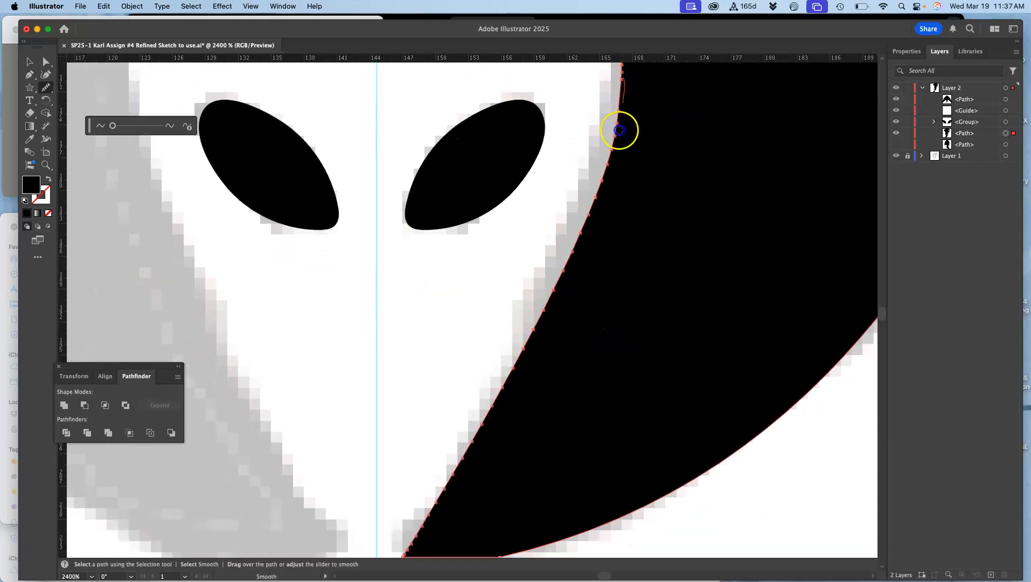
pyautogui.moveTo(495, 419); pyautogui.dragTo(441, 536)
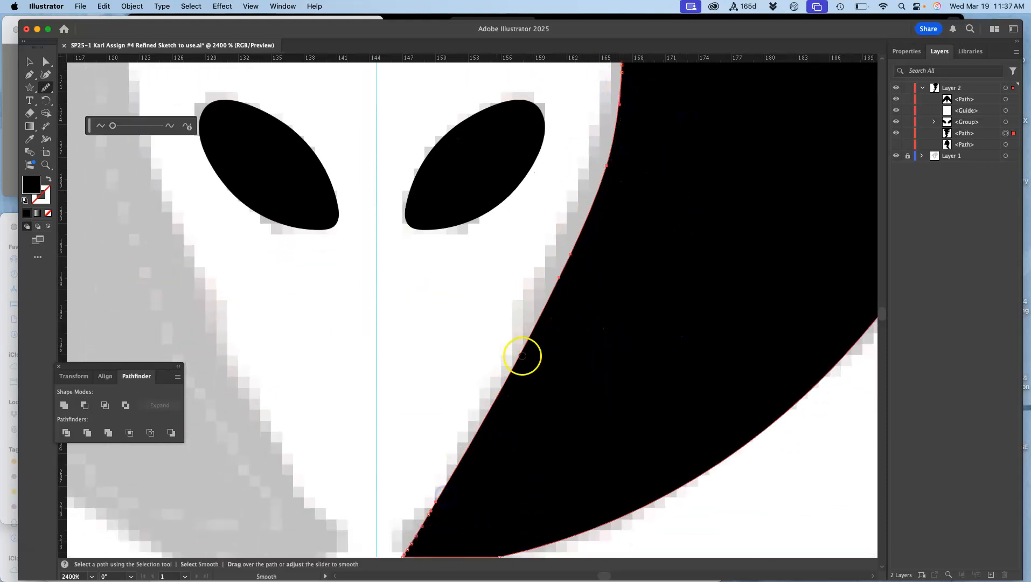
# Smooth the underside of the wing's pointed lower end, just above the tail.
pyautogui.scroll(-5, 532, 415)
pyautogui.hscroll(-2, 532, 415)
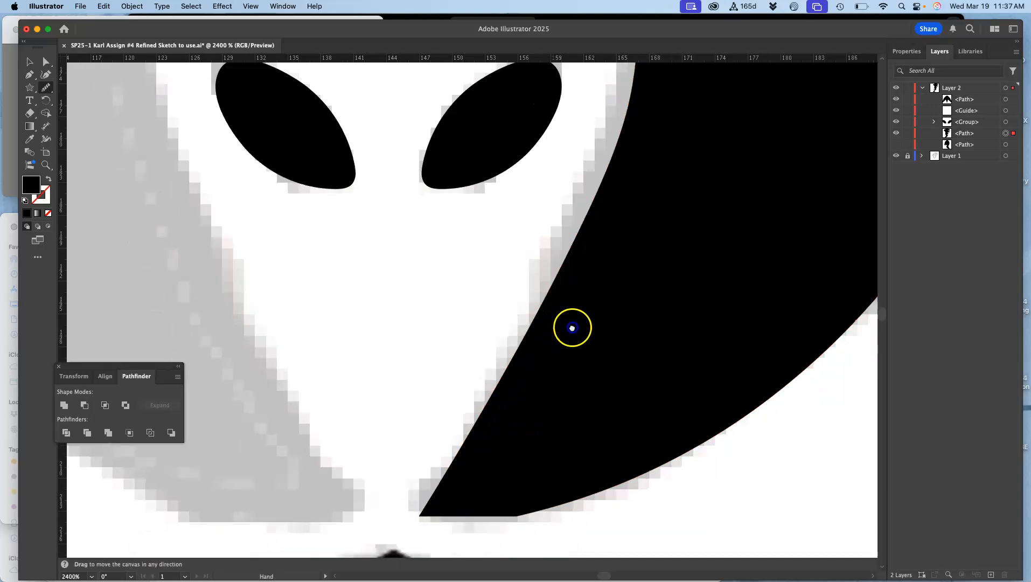
pyautogui.moveTo(498, 354)
pyautogui.mouseDown()
pyautogui.moveTo(493, 362)
pyautogui.moveTo(543, 410)
pyautogui.mouseUp()
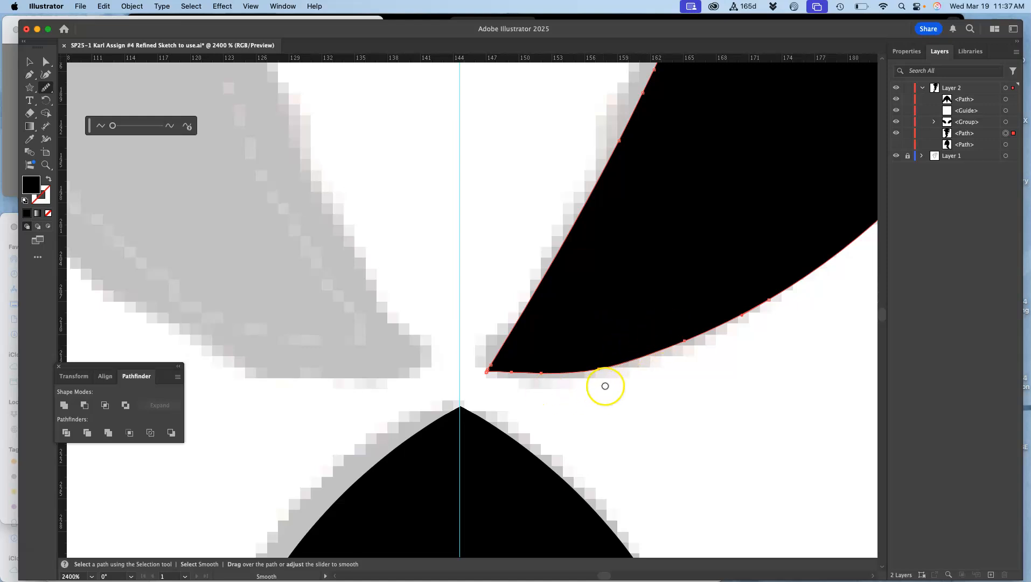
# Smooth the wing's inner edge from the bend above the eyes up to the wing's upper left point.
pyautogui.scroll(15, 622, 298)
pyautogui.hscroll(3, 617, 307)
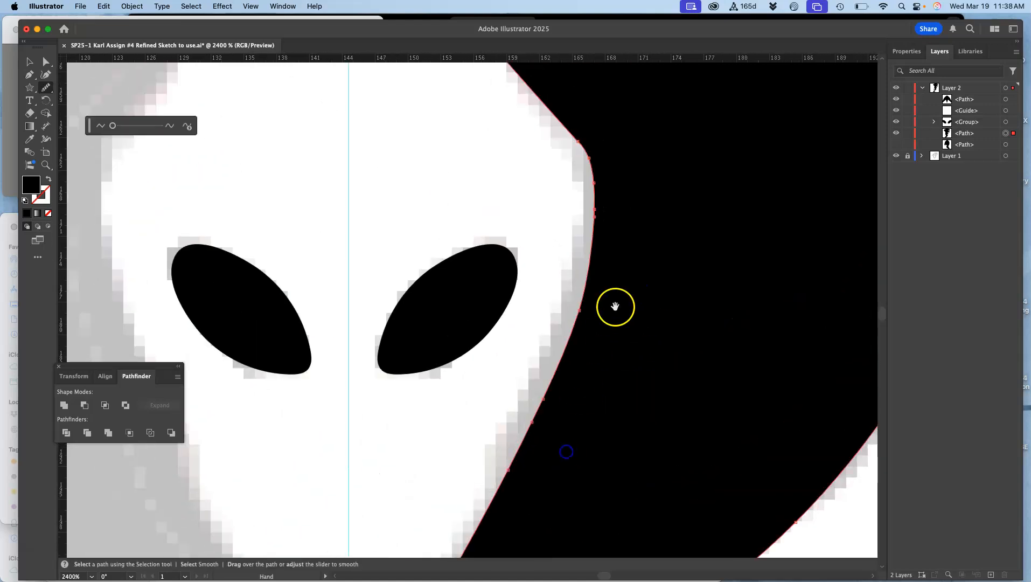
pyautogui.scroll(10, 621, 313)
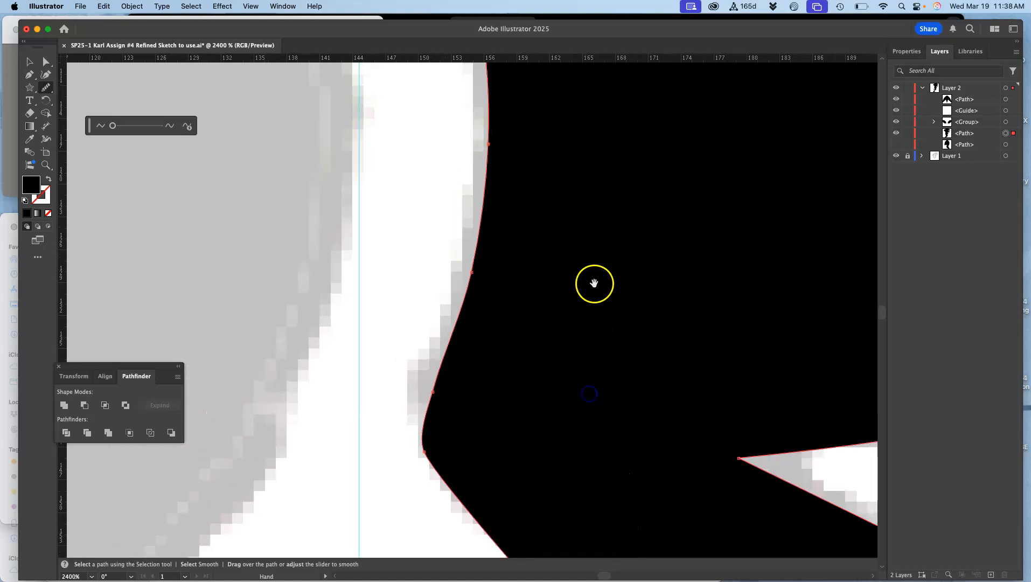
pyautogui.moveTo(494, 163); pyautogui.dragTo(461, 319)
pyautogui.press('space')
pyautogui.moveTo(527, 162); pyautogui.dragTo(508, 428)
pyautogui.moveTo(480, 157); pyautogui.dragTo(588, 389)
pyautogui.moveTo(501, 197); pyautogui.dragTo(625, 337)
# Smooth the wing's upper outline and the edges and rounded tip of the second feather.
pyautogui.hscroll(15, 572, 290)
pyautogui.scroll(3, 573, 291)
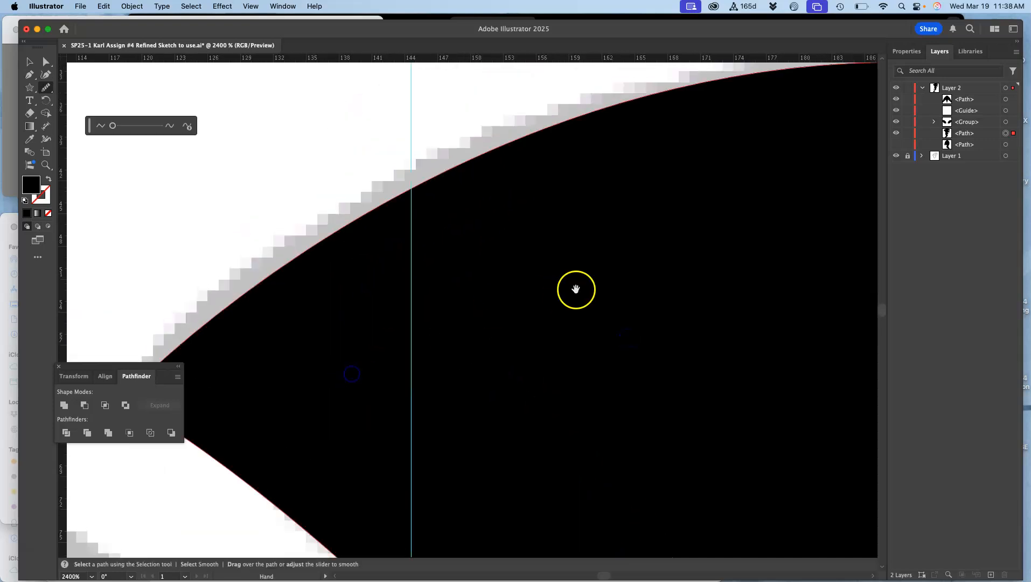
pyautogui.moveTo(533, 306); pyautogui.dragTo(311, 251)
pyautogui.moveTo(495, 302); pyautogui.dragTo(559, 131)
pyautogui.moveTo(510, 451); pyautogui.dragTo(498, 251)
pyautogui.moveTo(491, 345); pyautogui.dragTo(513, 302)
pyautogui.moveTo(646, 291); pyautogui.dragTo(787, 272)
pyautogui.moveTo(763, 319); pyautogui.dragTo(781, 279)
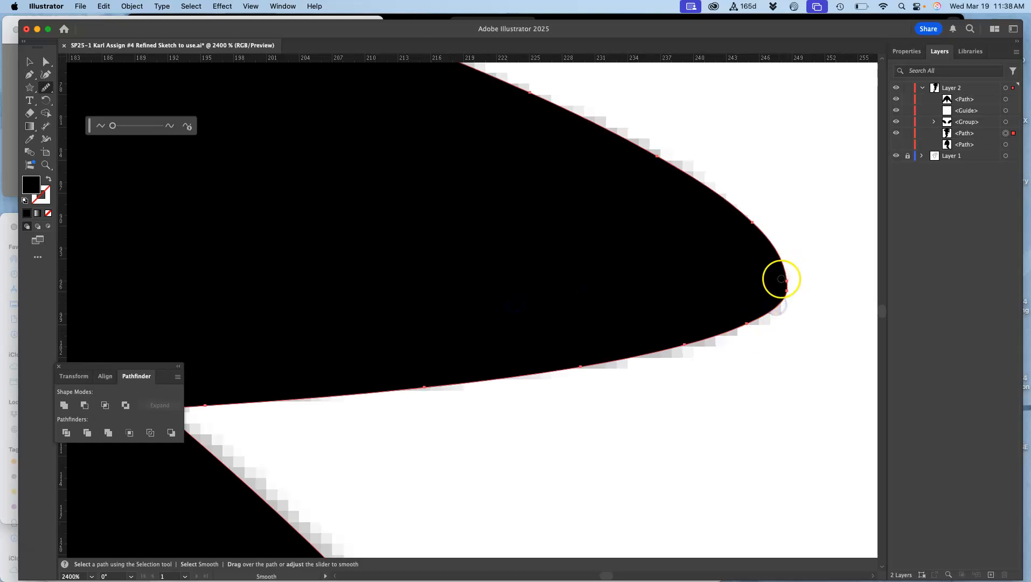
# Smooth the edges and rounded tip of the third feather.
pyautogui.moveTo(684, 374); pyautogui.dragTo(783, 171)
pyautogui.moveTo(693, 361); pyautogui.dragTo(734, 187)
pyautogui.moveTo(581, 349); pyautogui.dragTo(577, 344)
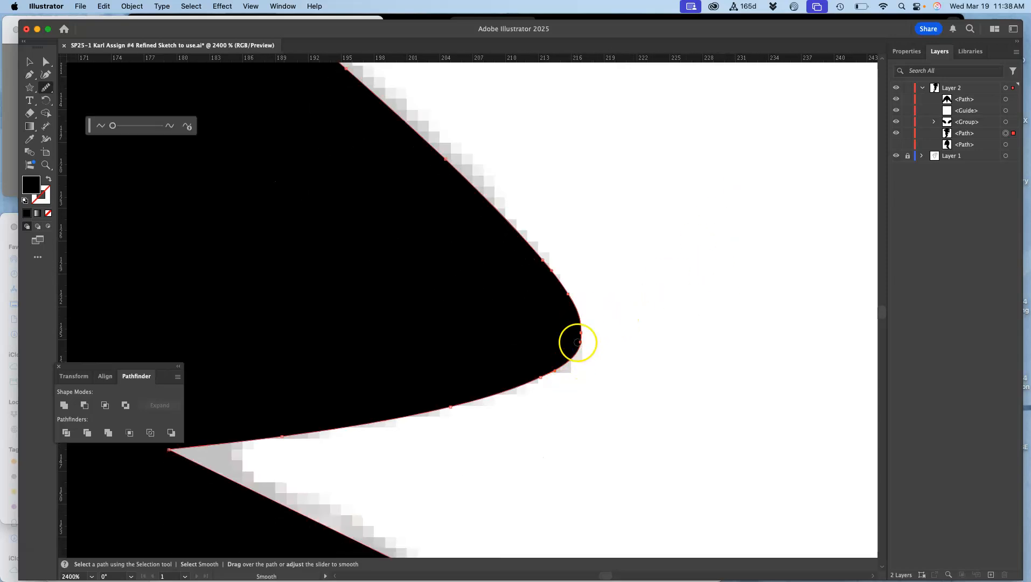
# Smooth the wing's outer curve below the third feather, following it down to the lower tip.
pyautogui.moveTo(548, 410); pyautogui.dragTo(725, 180)
pyautogui.moveTo(694, 315); pyautogui.dragTo(746, 131)
pyautogui.moveTo(676, 345); pyautogui.dragTo(784, 211)
pyautogui.moveTo(549, 344); pyautogui.dragTo(558, 329)
pyautogui.moveTo(365, 399); pyautogui.dragTo(372, 403)
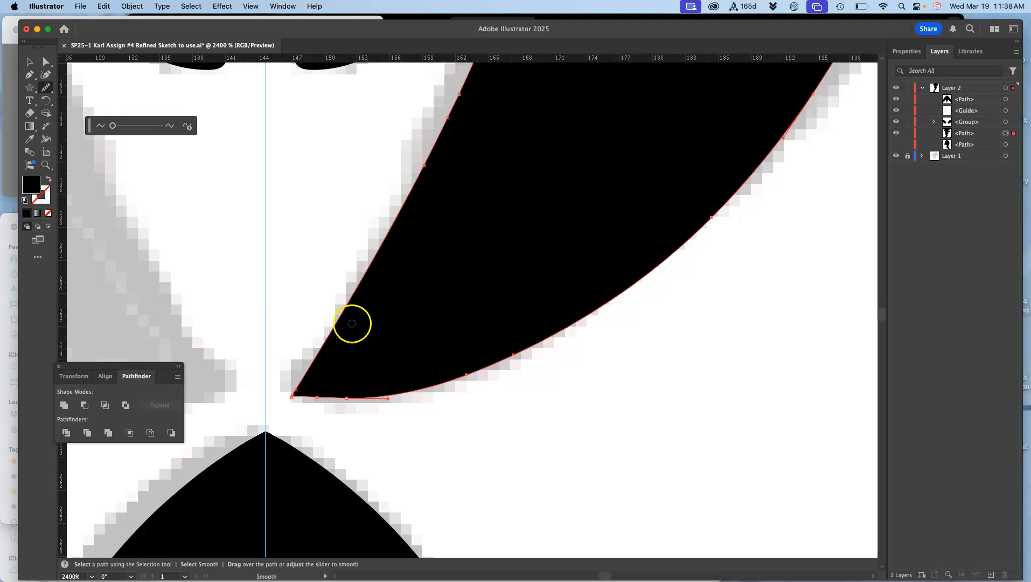
# Move the wing's lower tip anchor and its neighbouring bottom-edge anchor slightly downwards with the Direct Selection tool.
pyautogui.click(46, 62)
pyautogui.click(267, 251)
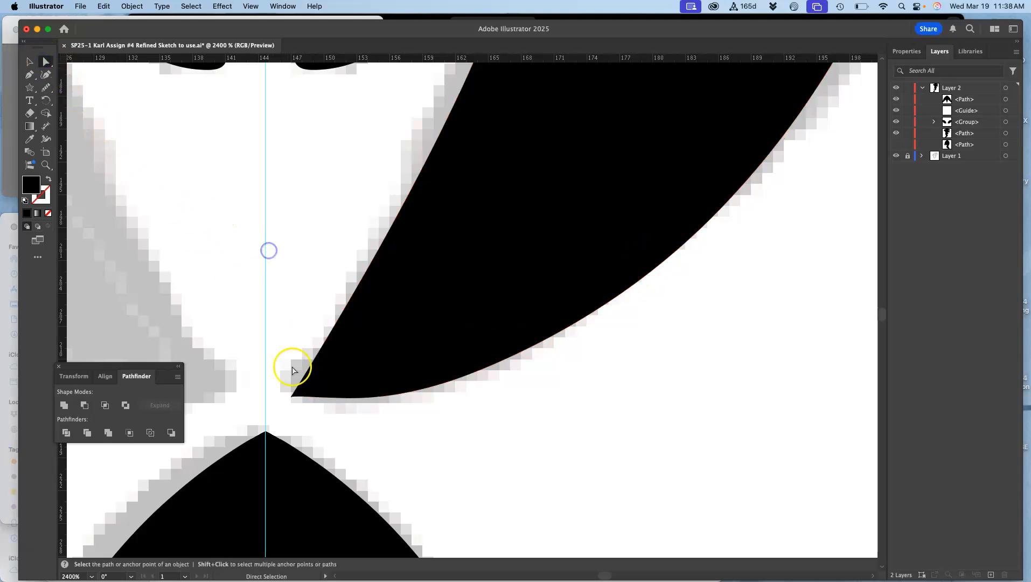
pyautogui.press('super+equal')
pyautogui.press('super+equal')
pyautogui.press('super+equal')
pyautogui.press('space')
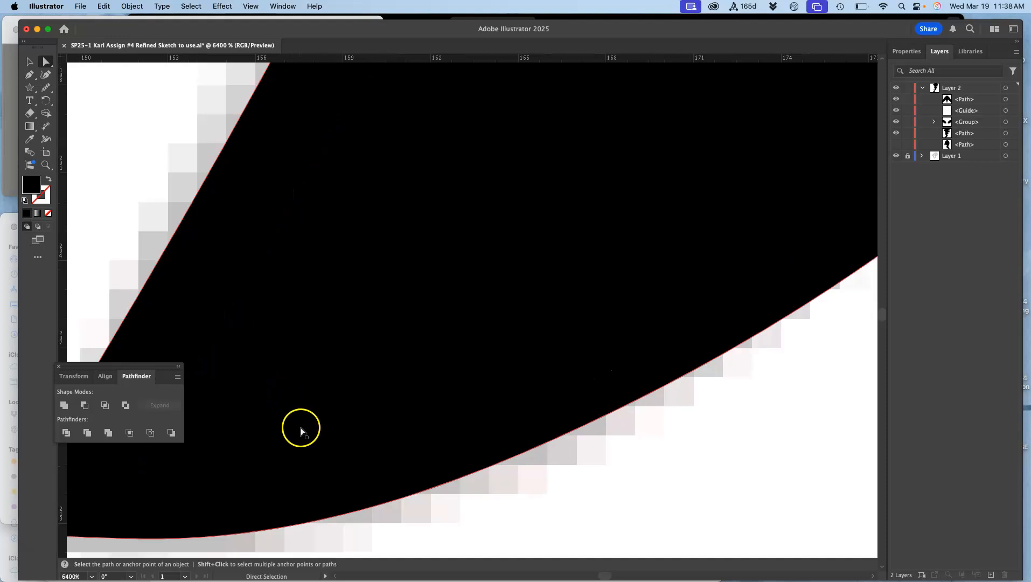
pyautogui.moveTo(295, 437); pyautogui.dragTo(611, 143)
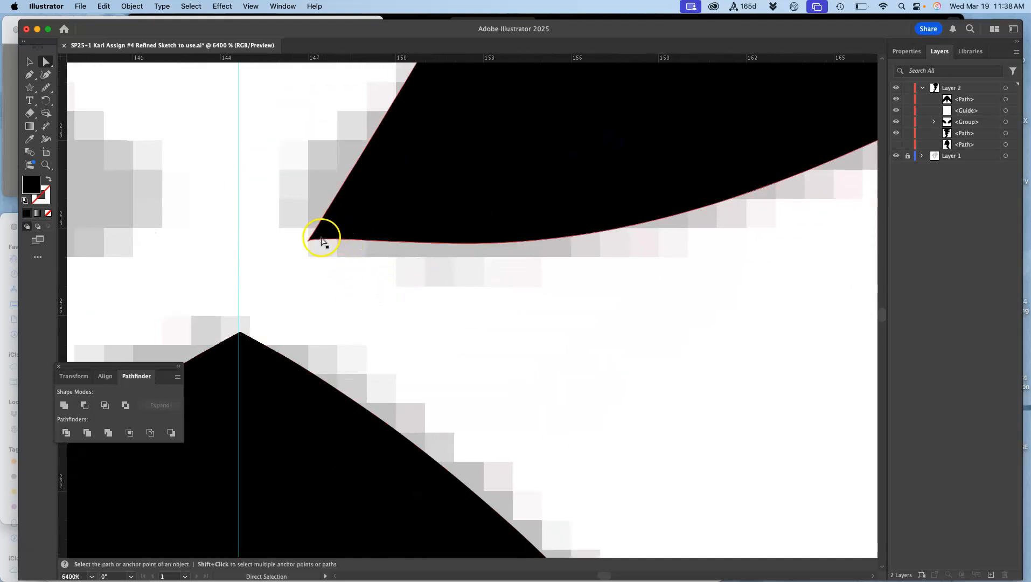
pyautogui.click(308, 242)
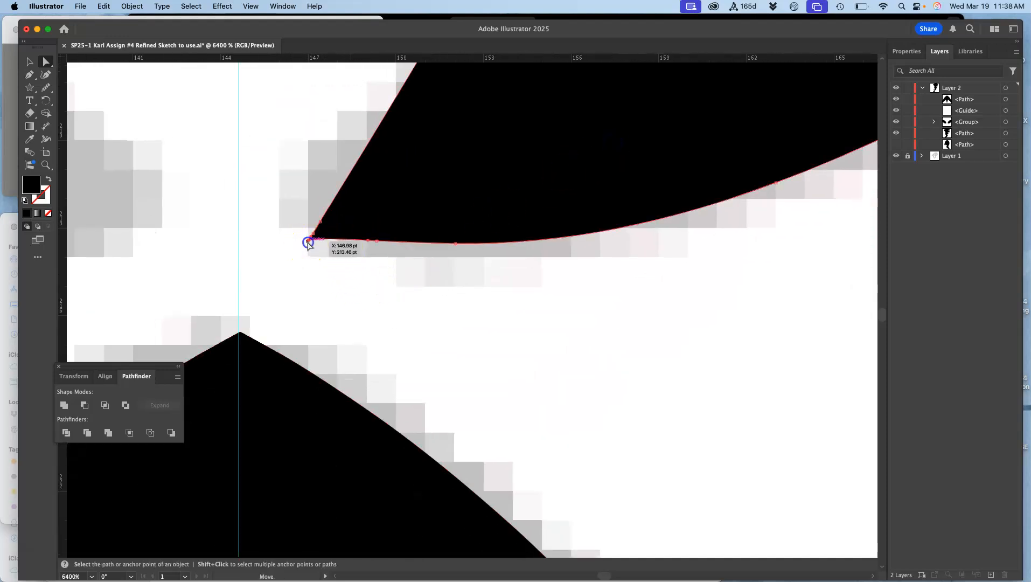
pyautogui.click(308, 241)
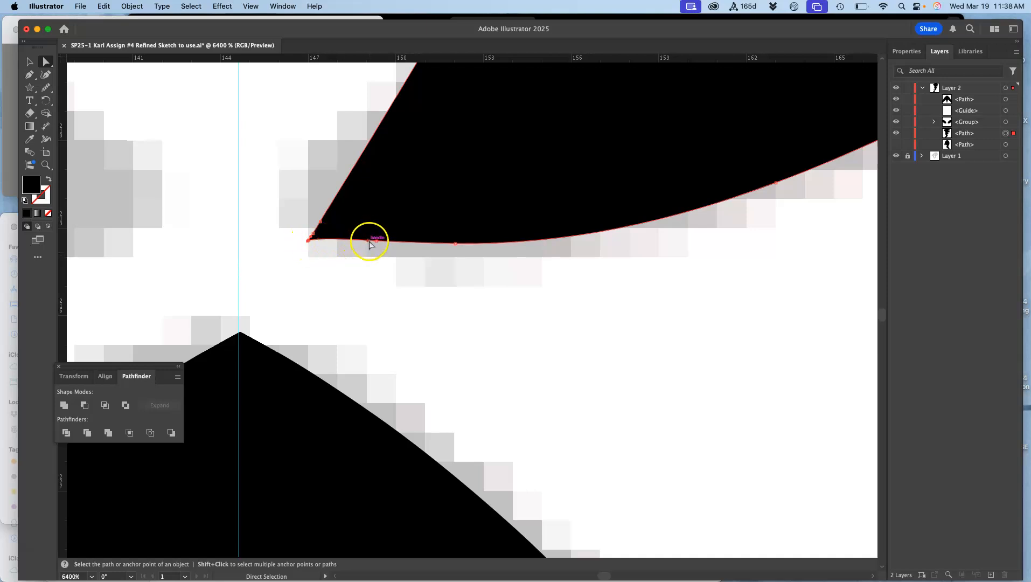
pyautogui.moveTo(367, 243)
pyautogui.mouseDown()
pyautogui.moveTo(371, 231)
pyautogui.moveTo(376, 248)
pyautogui.mouseUp()
pyautogui.click(409, 243)
pyautogui.click(326, 265)
pyautogui.moveTo(309, 244); pyautogui.dragTo(303, 248)
# Convert the bottom-edge anchor points beside the wing's lower tip to corners with the Anchor Point tool.
pyautogui.click(30, 75)
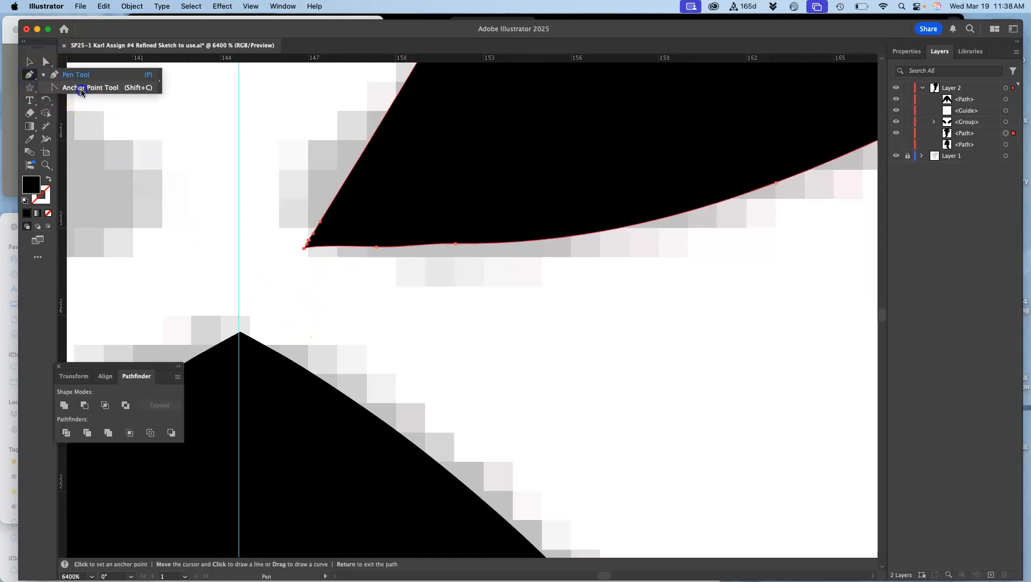
pyautogui.click(81, 88)
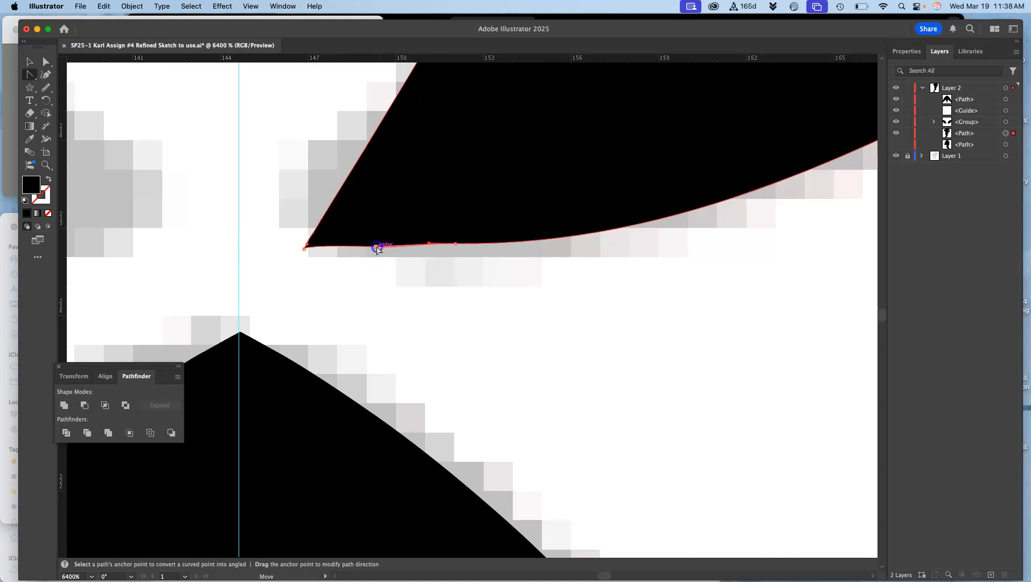
pyautogui.click(455, 245)
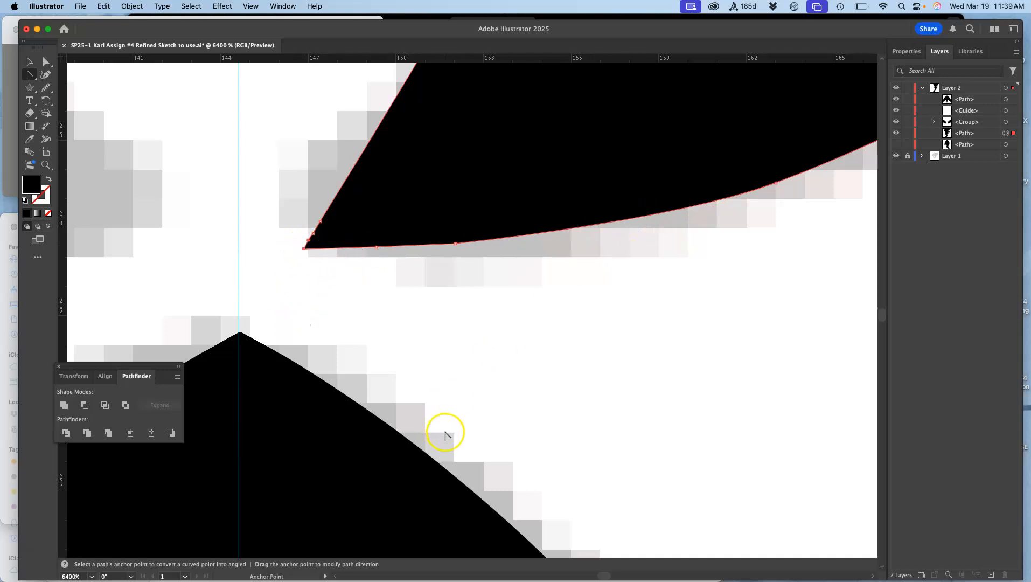
# Deselect the wing outline and lock the tail path, the vertical guide, the eyes group and the wing path.
pyautogui.press('a')
pyautogui.click(605, 294)
pyautogui.hotkey('shift', 'c')
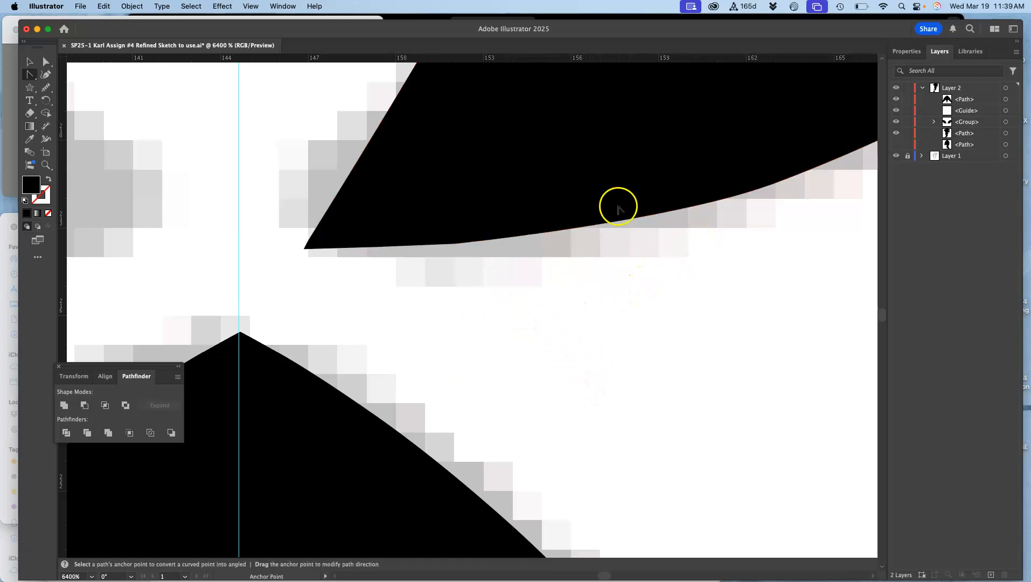
pyautogui.press('super+minus')
pyautogui.press('super+minus')
pyautogui.press('super+minus')
pyautogui.press('super+minus')
pyautogui.press('super+minus')
pyautogui.press('super+minus')
pyautogui.press('super+minus')
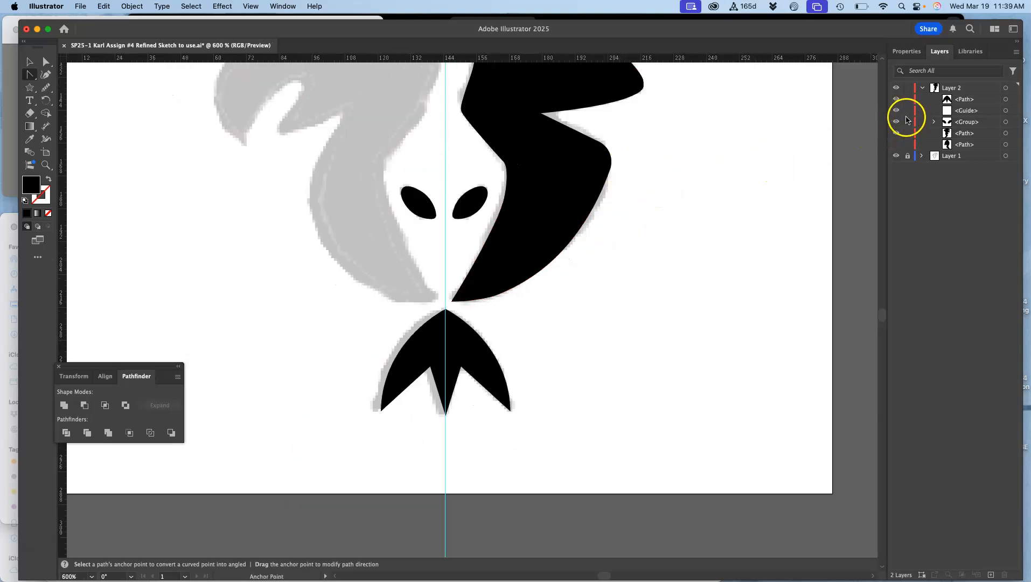
pyautogui.click(907, 99)
pyautogui.click(907, 122)
pyautogui.click(907, 133)
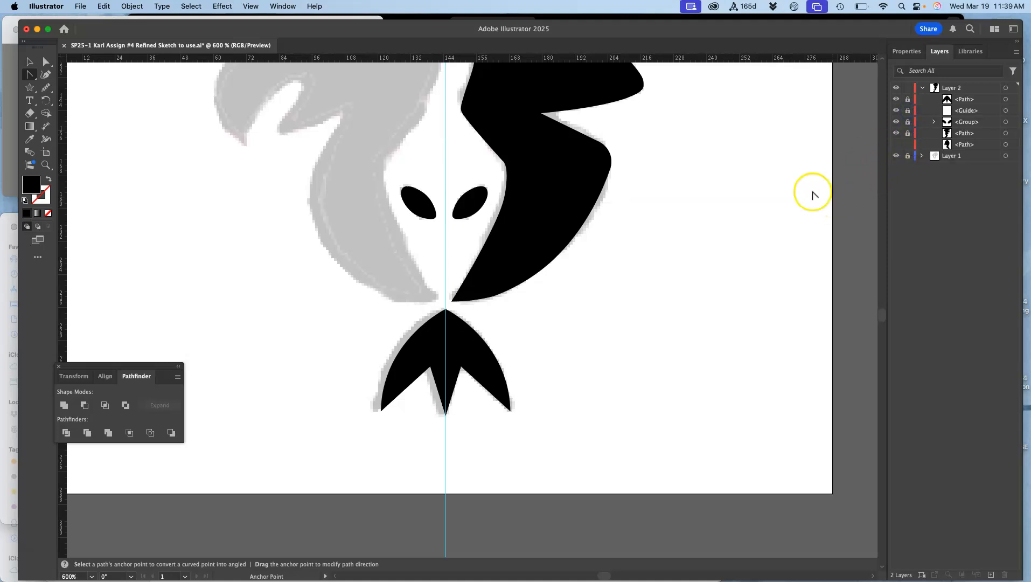
# Show the hidden head-and-neck path, inspect its lower end against the grey sketch, and hide it again.
pyautogui.press('super+minus')
pyautogui.press('super+minus')
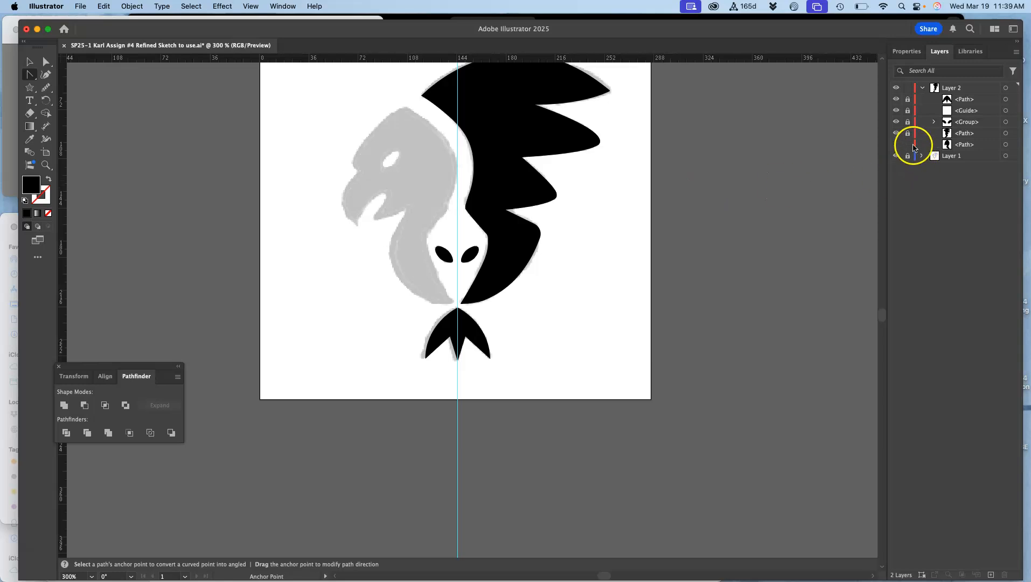
pyautogui.click(896, 145)
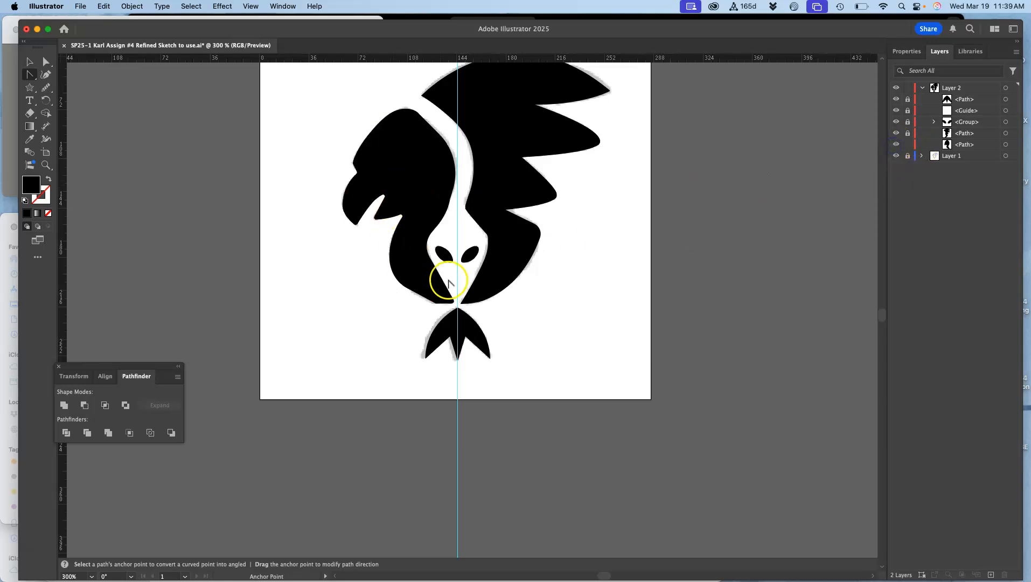
pyautogui.press('super+plus')
pyautogui.press('super+plus')
pyautogui.press('super+plus')
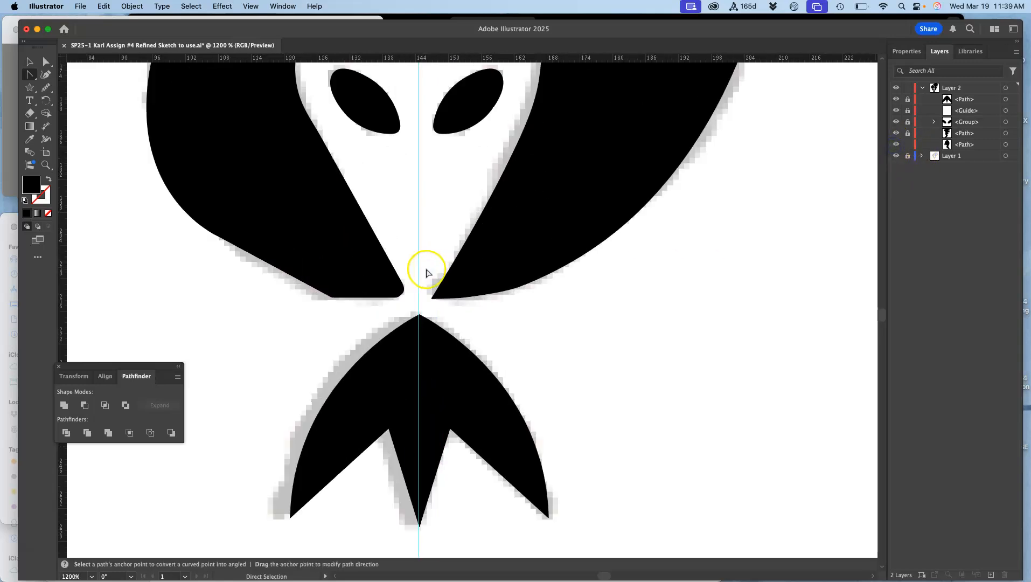
pyautogui.click(234, 227)
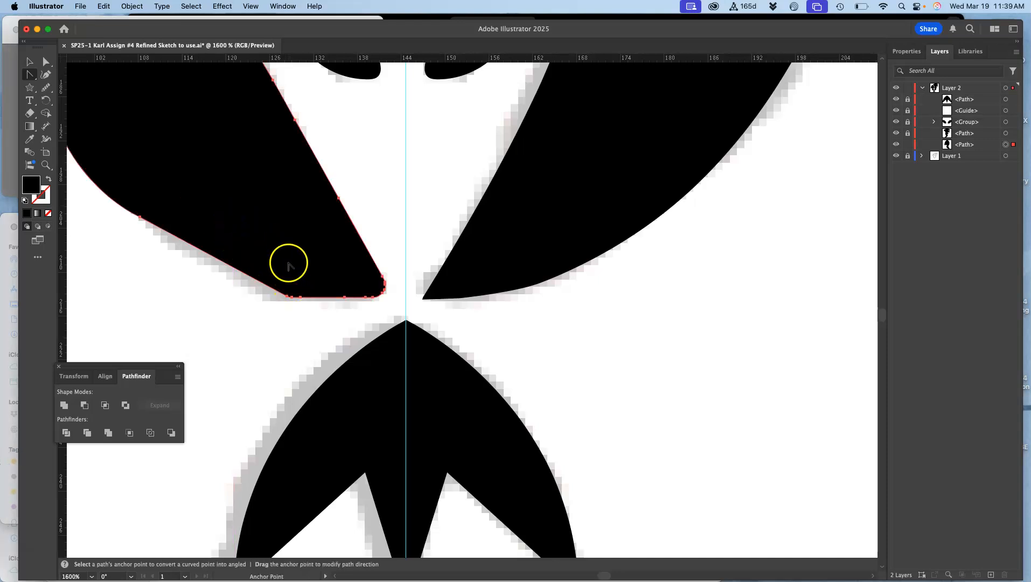
pyautogui.hscroll(-5, 324, 275)
pyautogui.scroll(4, 323, 275)
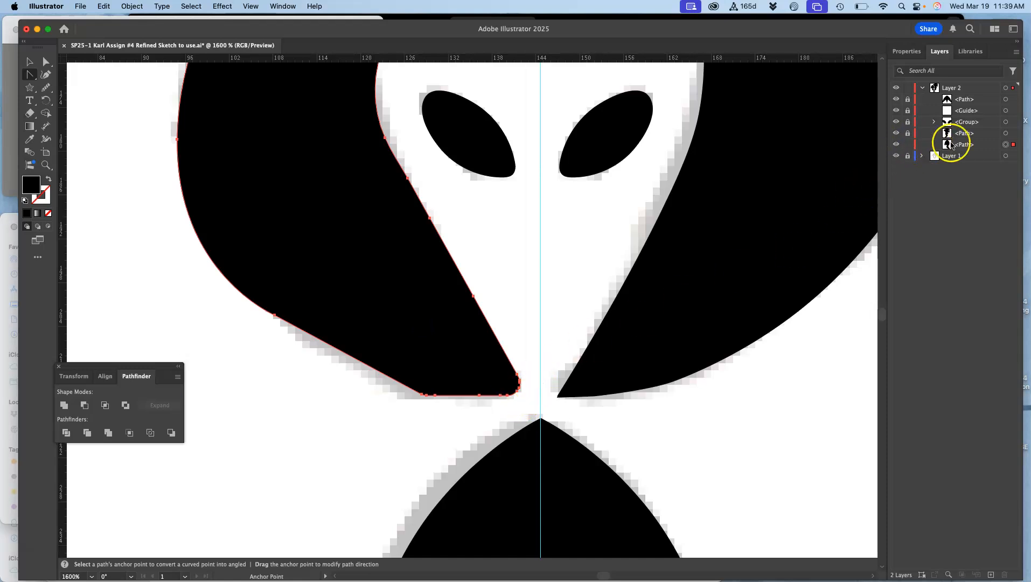
pyautogui.click(896, 144)
# Place a horizontal ruler guide level with the wing's lower tip.
pyautogui.click(956, 102)
pyautogui.press('a')
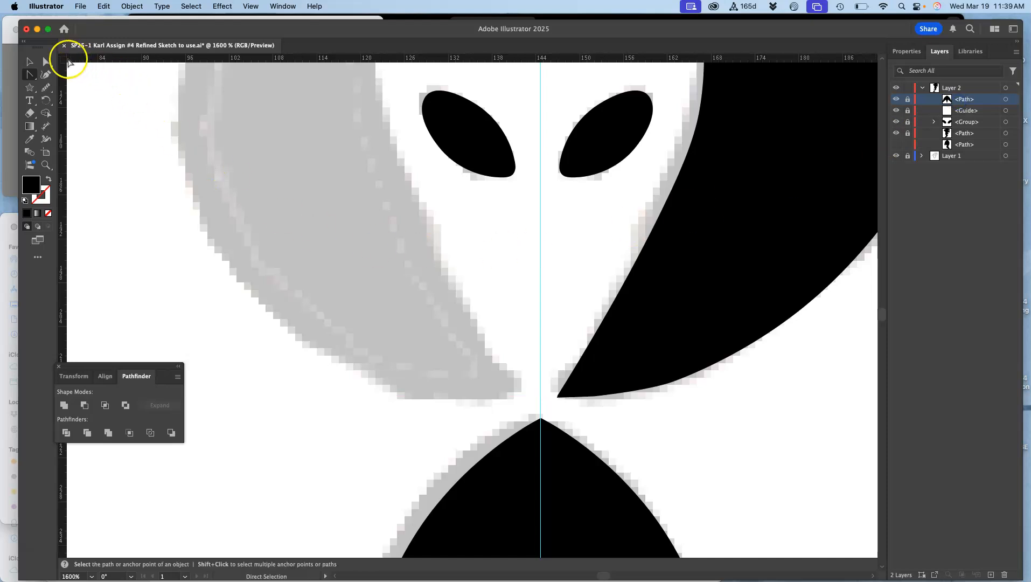
pyautogui.click(30, 75)
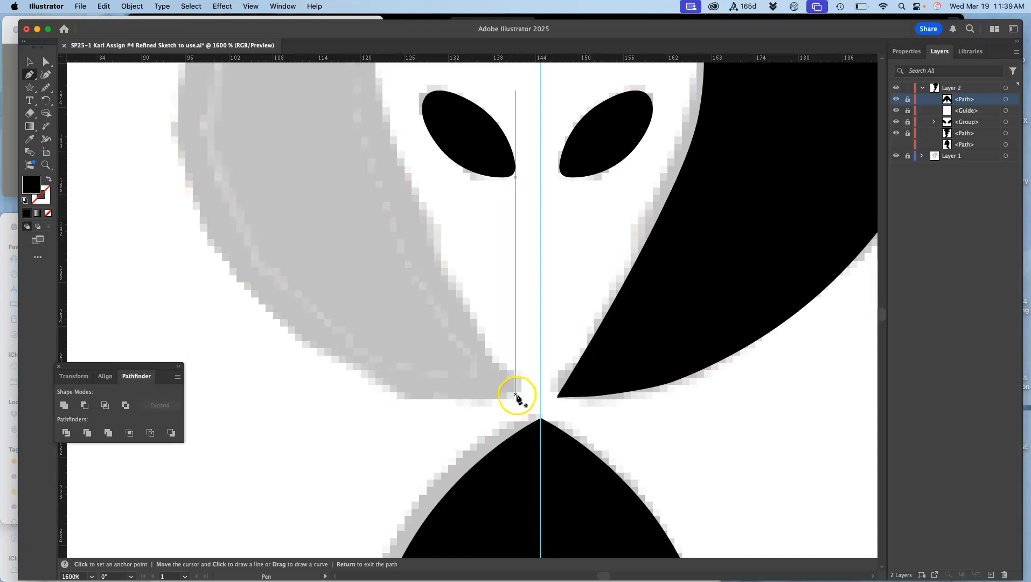
pyautogui.press('a')
pyautogui.moveTo(576, 68); pyautogui.dragTo(530, 152)
pyautogui.press('super+equal')
pyautogui.press('super+equal')
pyautogui.press('super+equal')
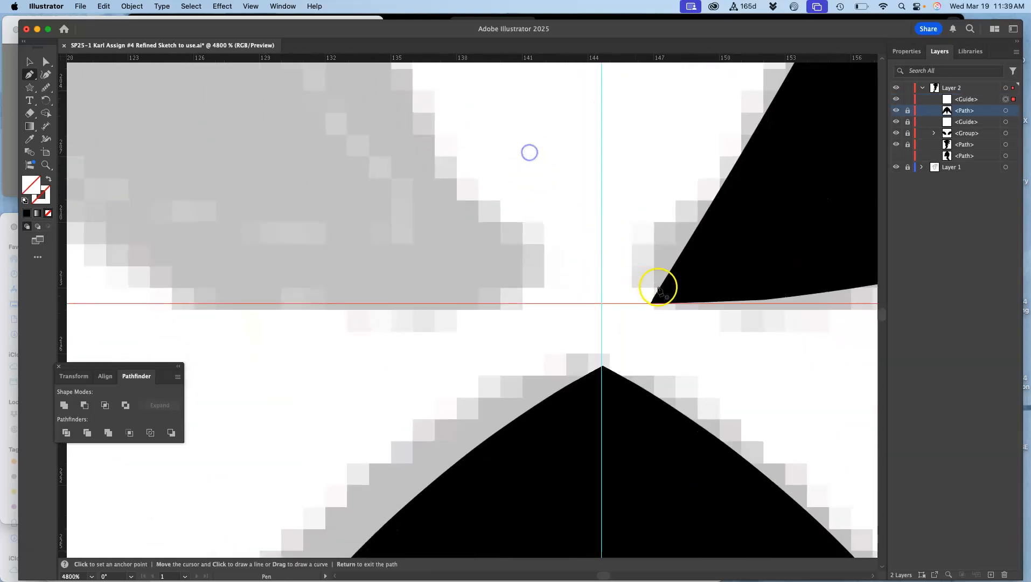
# Start a Pen tool path on the horizontal guide at the neck's lower tip and trace the neck's inner edge up past the eyes to its bend.
pyautogui.click(546, 303)
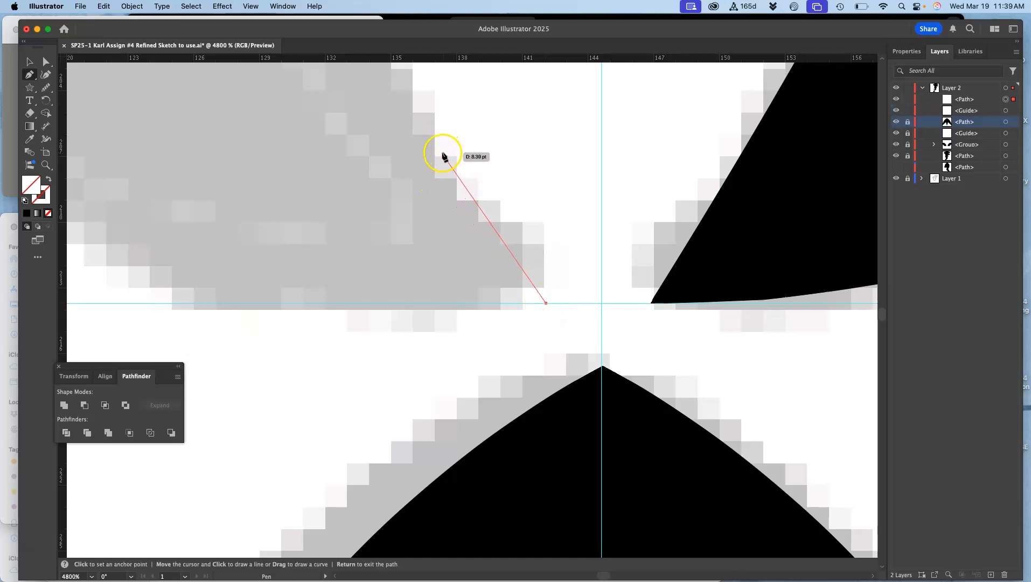
pyautogui.press('super+minus')
pyautogui.press('super+minus')
pyautogui.press('super+minus')
pyautogui.press('super+minus')
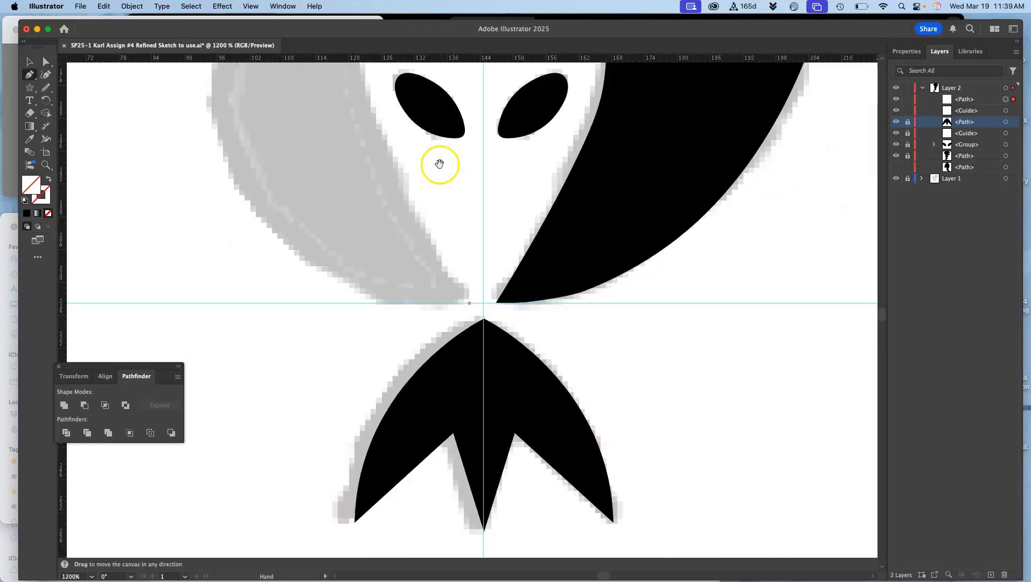
pyautogui.scroll(5, 497, 301)
pyautogui.hscroll(-2, 496, 301)
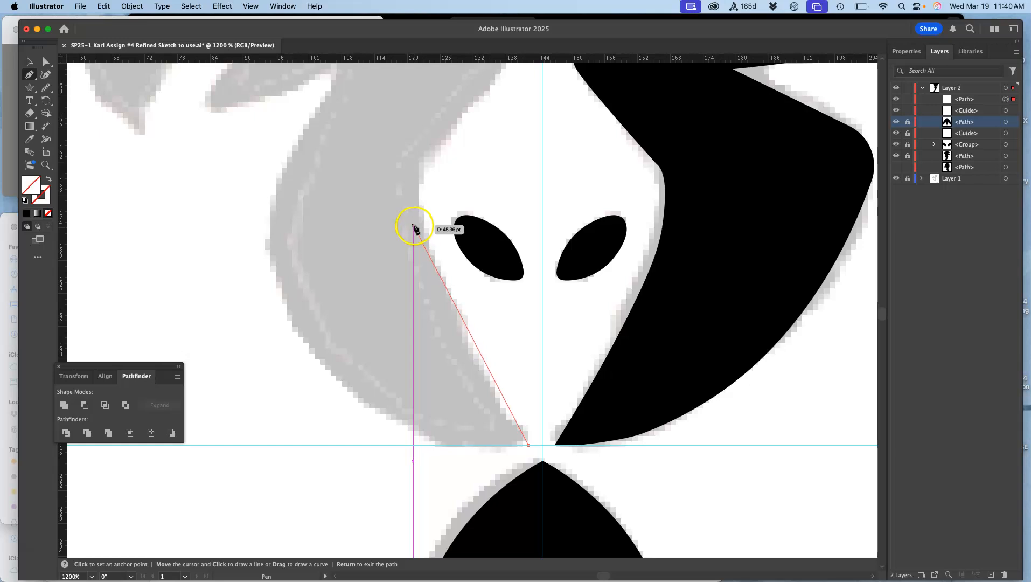
pyautogui.moveTo(419, 229); pyautogui.dragTo(418, 185)
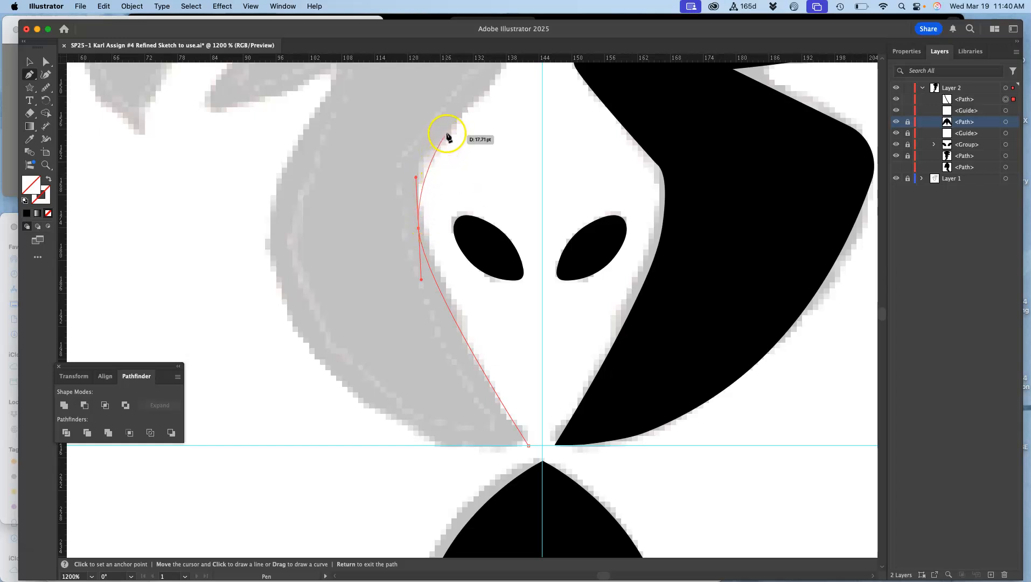
pyautogui.click(422, 169)
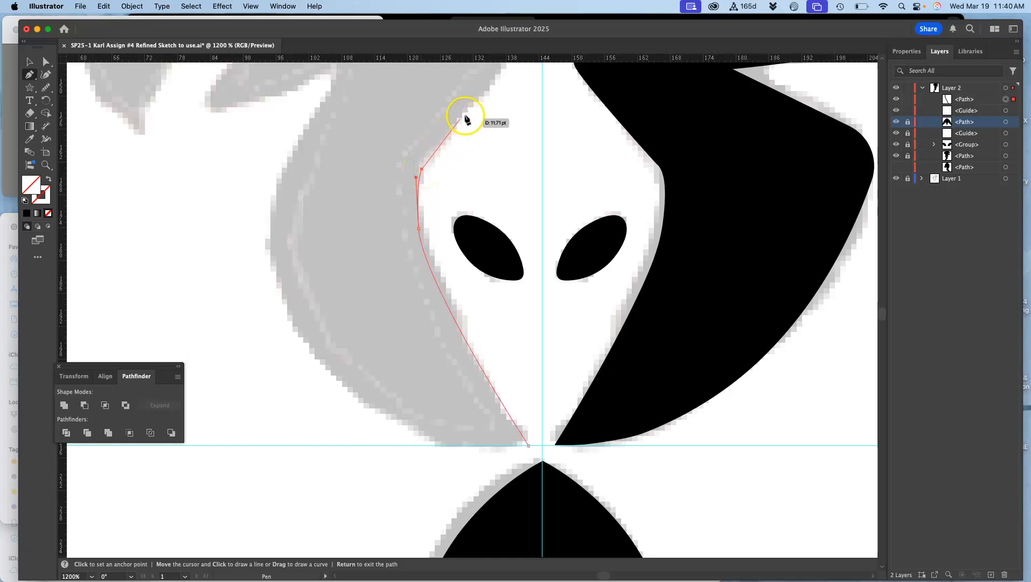
# Continue the path up the neck to its next corner, around the back of the head and to the peak of the crown.
pyautogui.press('space')
pyautogui.moveTo(495, 80); pyautogui.dragTo(479, 128)
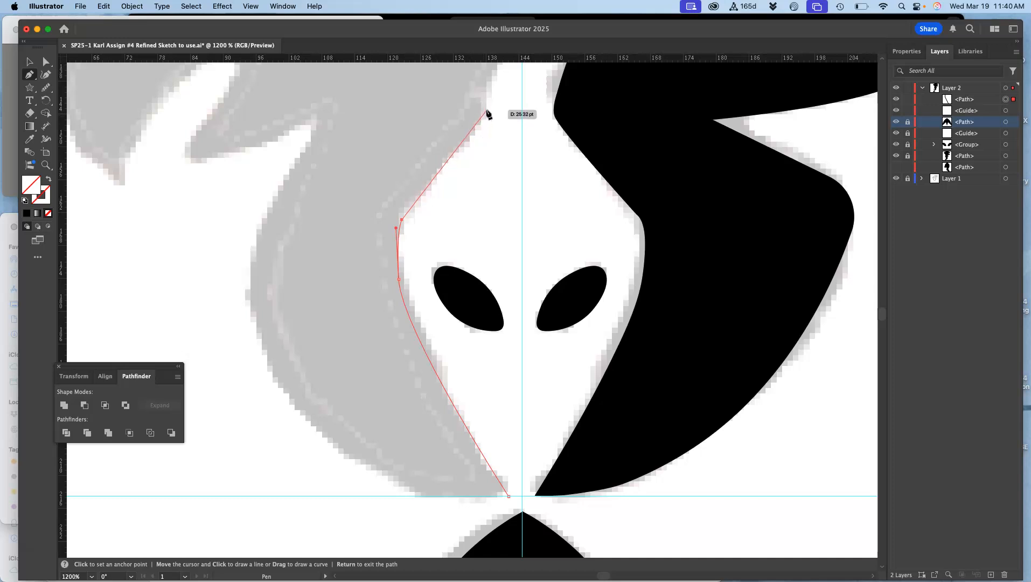
pyautogui.keyDown('super'); pyautogui.click(488, 112); pyautogui.keyUp('super')
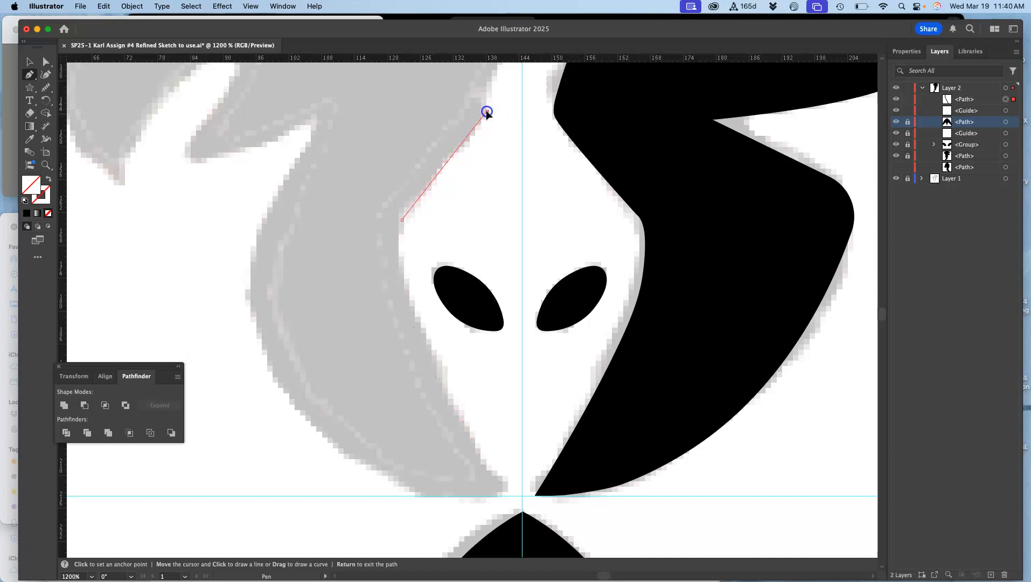
pyautogui.press('space')
pyautogui.moveTo(495, 123); pyautogui.dragTo(468, 377)
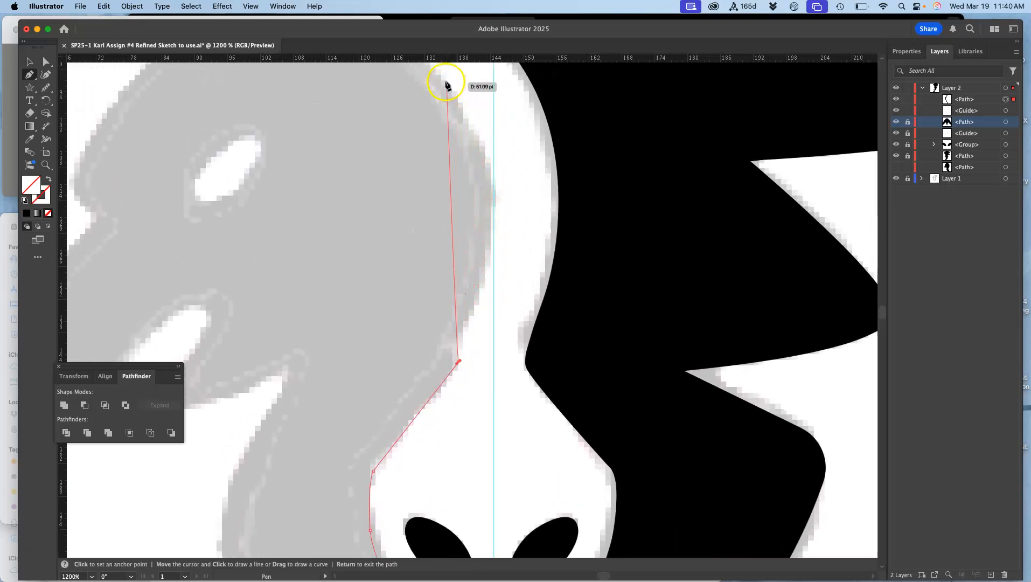
pyautogui.moveTo(445, 85); pyautogui.dragTo(344, 154)
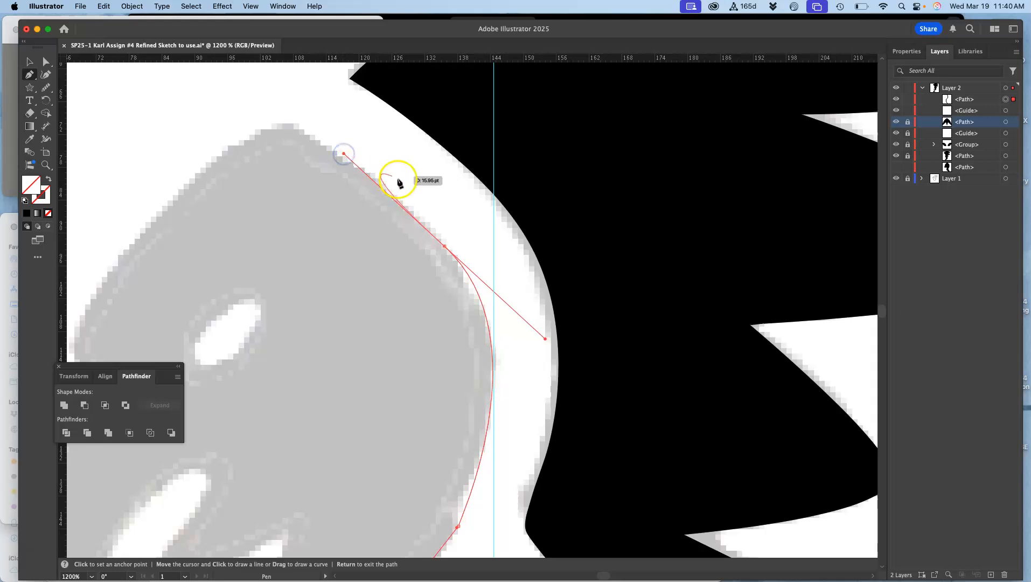
pyautogui.click(291, 123)
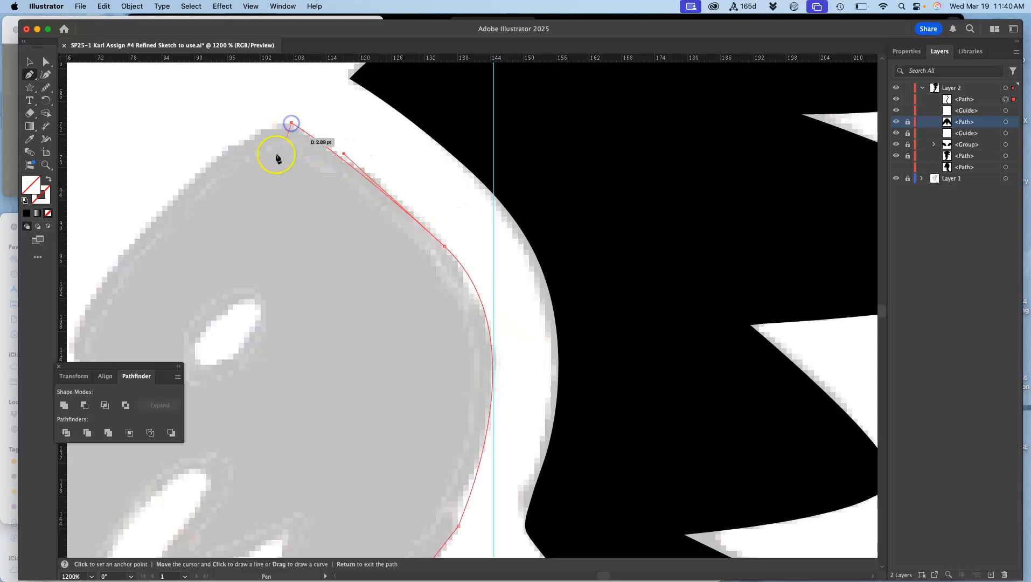
# Trace the forehead as one long curve down to the brow, then curve into the notch above the beak with corner points.
pyautogui.press('space')
pyautogui.moveTo(274, 176); pyautogui.dragTo(481, 134)
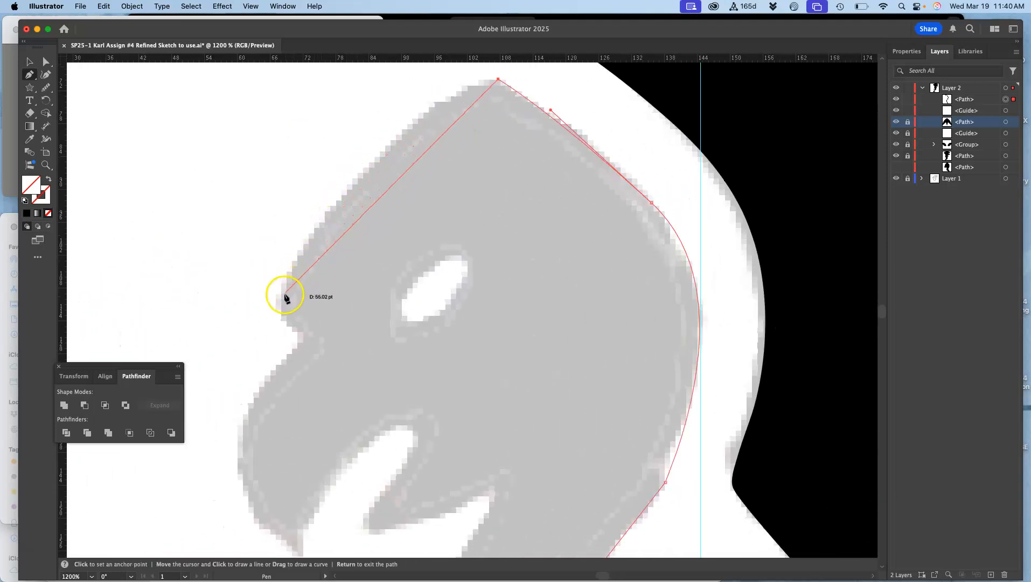
pyautogui.moveTo(280, 300); pyautogui.dragTo(195, 489)
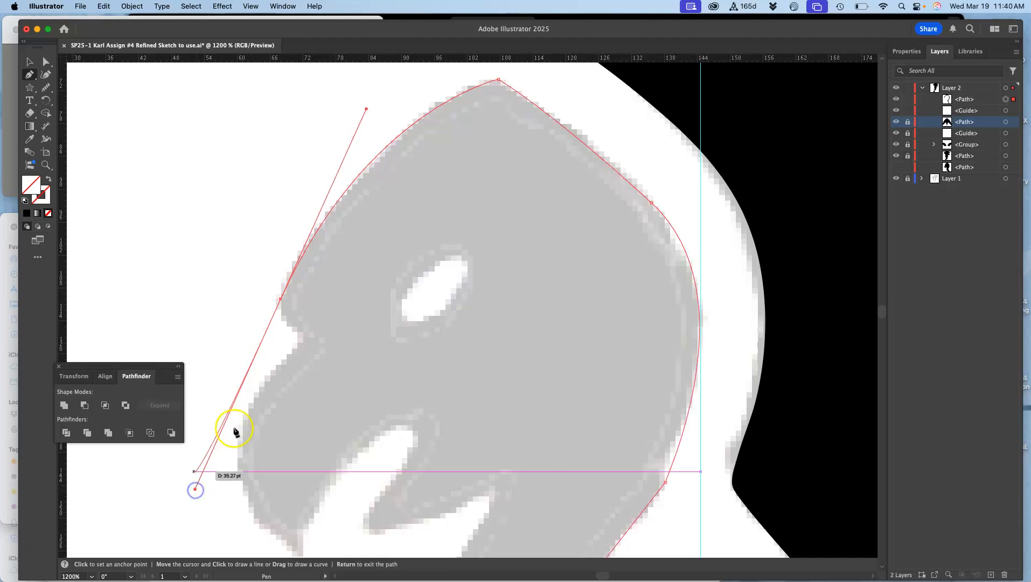
pyautogui.click(281, 300)
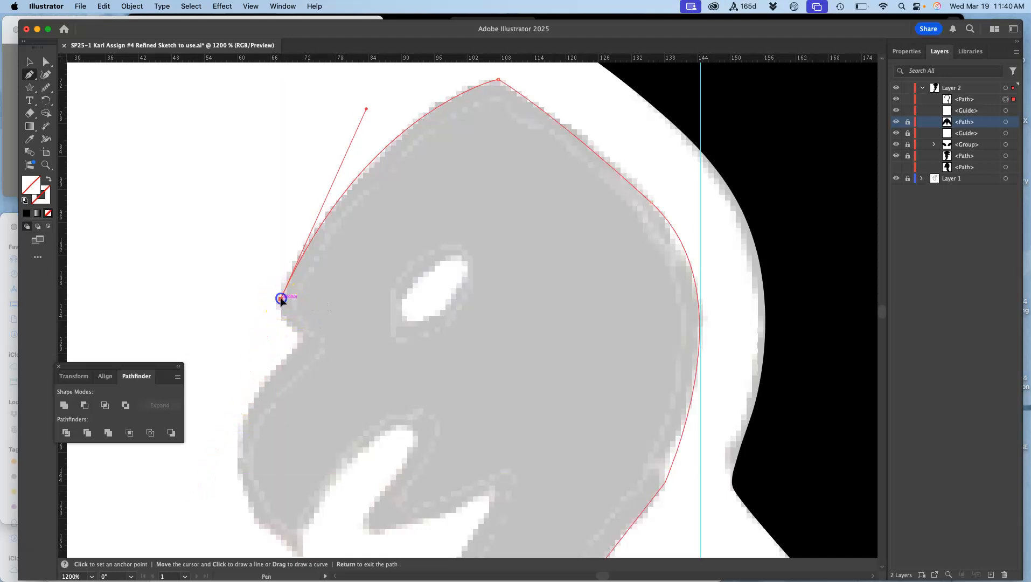
pyautogui.click(304, 337)
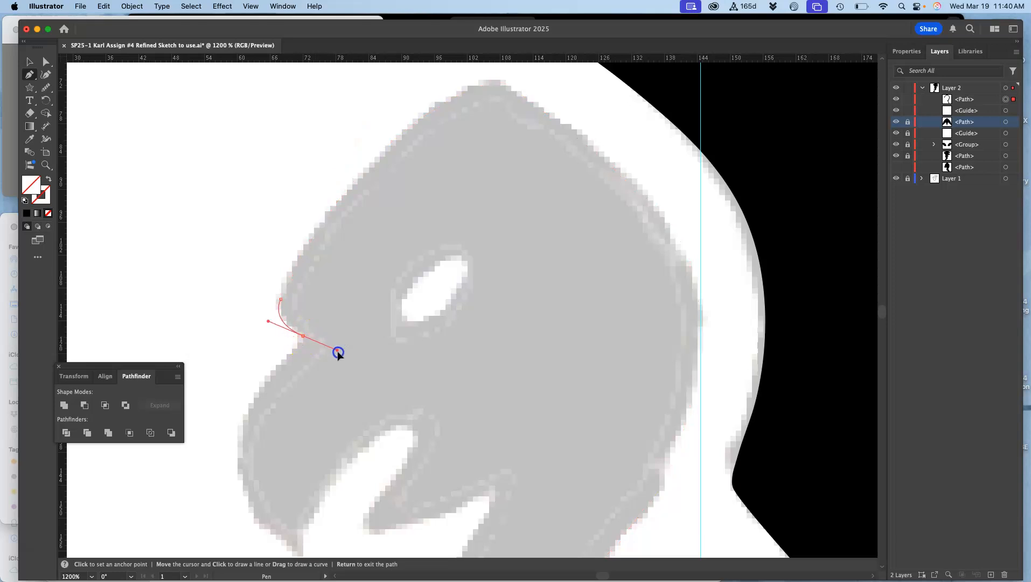
pyautogui.moveTo(332, 361); pyautogui.dragTo(333, 359)
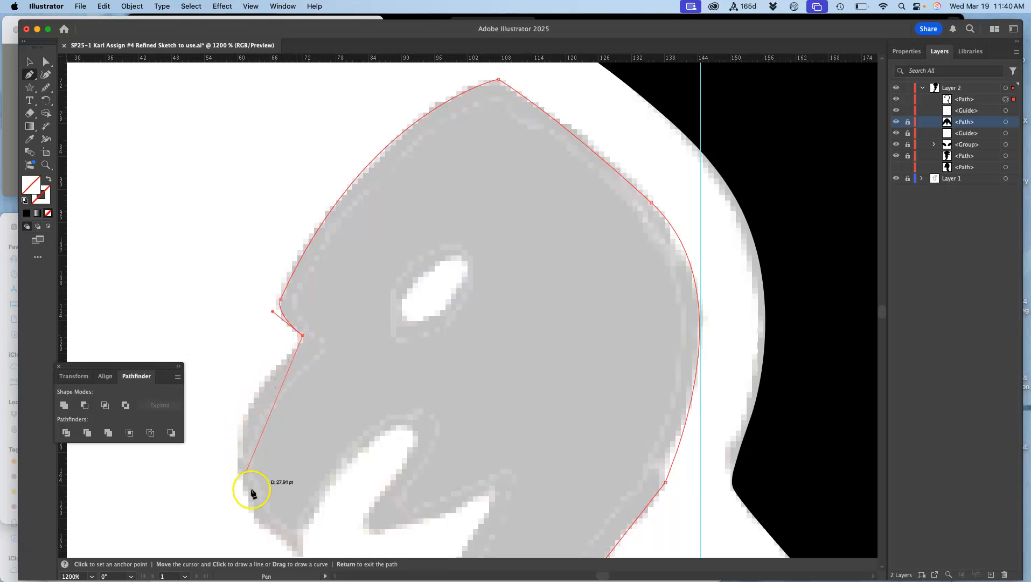
# Trace the upper beak's outer curve from the notch and finish it with a straight segment to the hooked tip.
pyautogui.moveTo(255, 512); pyautogui.dragTo(280, 558)
pyautogui.moveTo(292, 543); pyautogui.dragTo(302, 500)
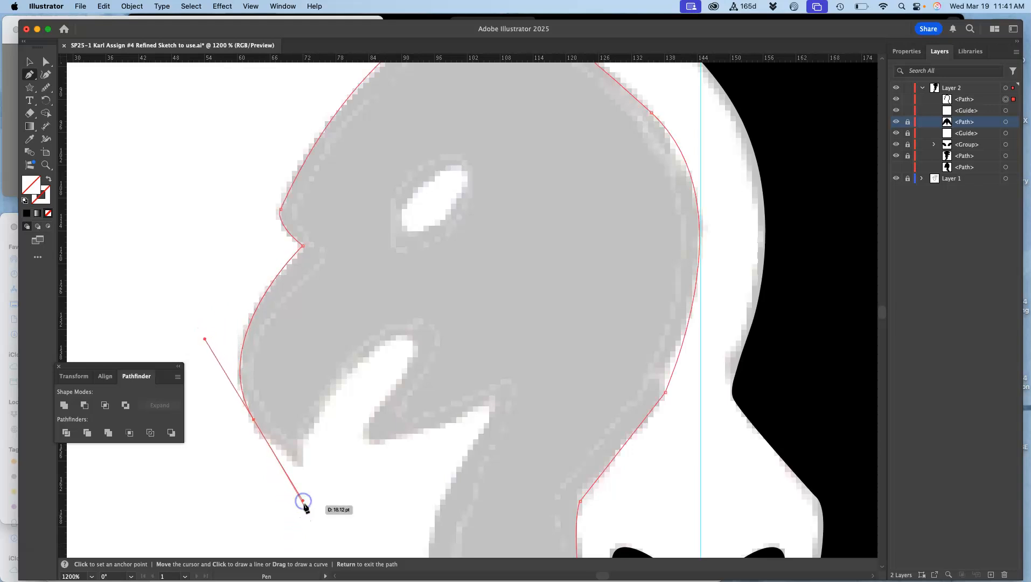
pyautogui.moveTo(253, 419); pyautogui.dragTo(299, 466)
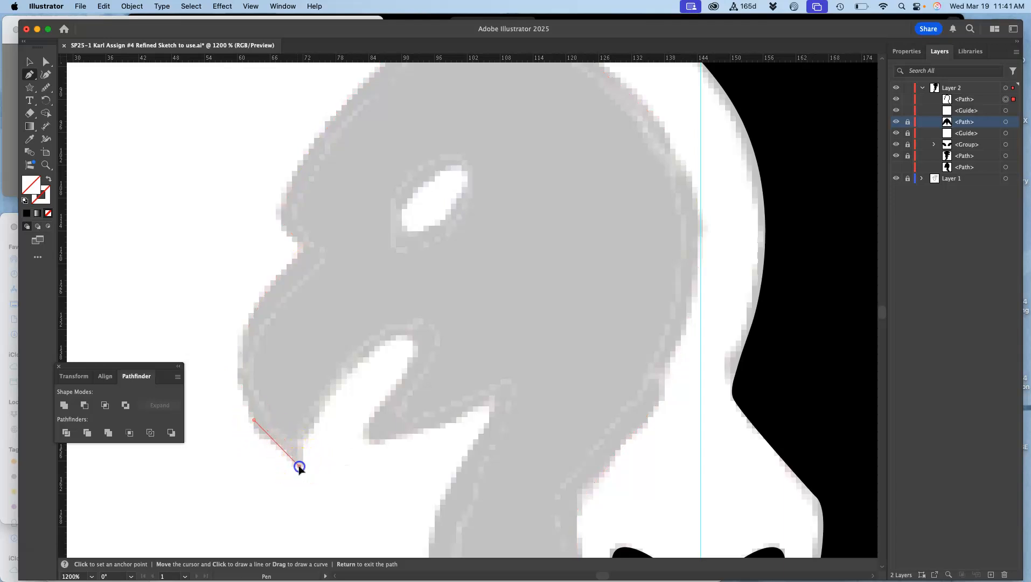
# Trace the curved mouth opening, the lower beak's tip and its underside to a corner at the throat.
pyautogui.click(404, 337)
pyautogui.moveTo(404, 336); pyautogui.dragTo(487, 321)
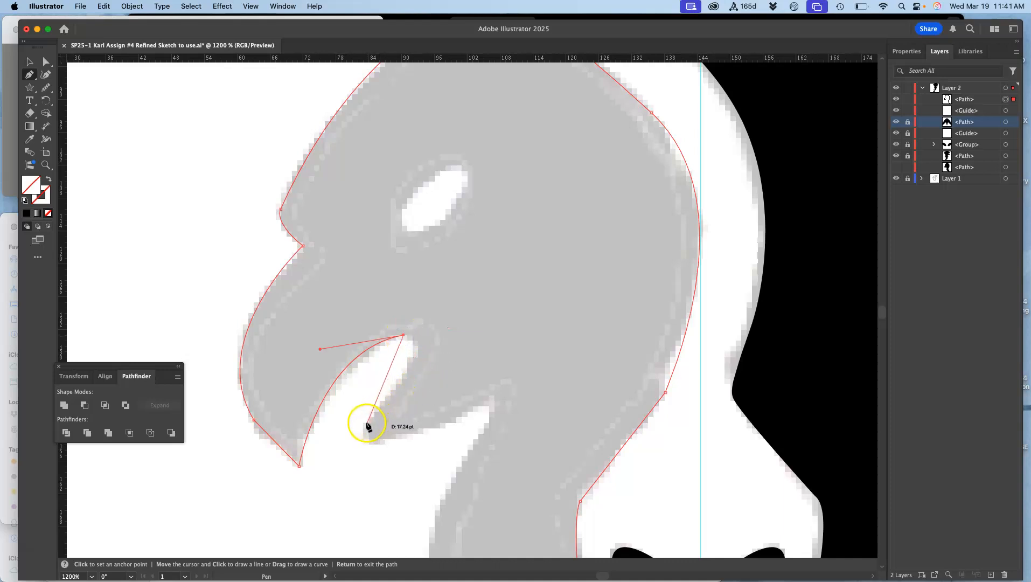
pyautogui.moveTo(368, 428); pyautogui.dragTo(289, 516)
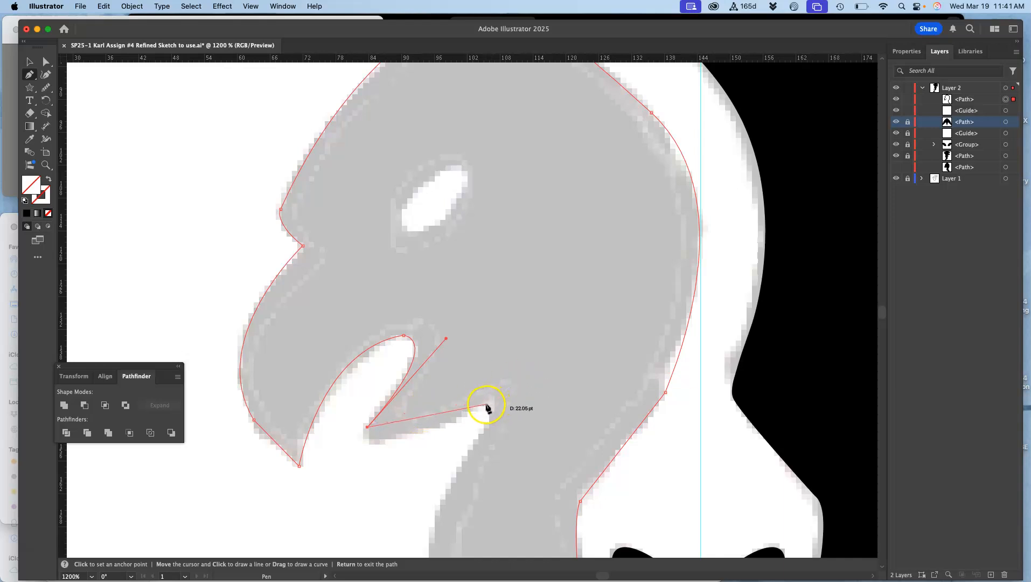
pyautogui.moveTo(486, 405); pyautogui.dragTo(601, 355)
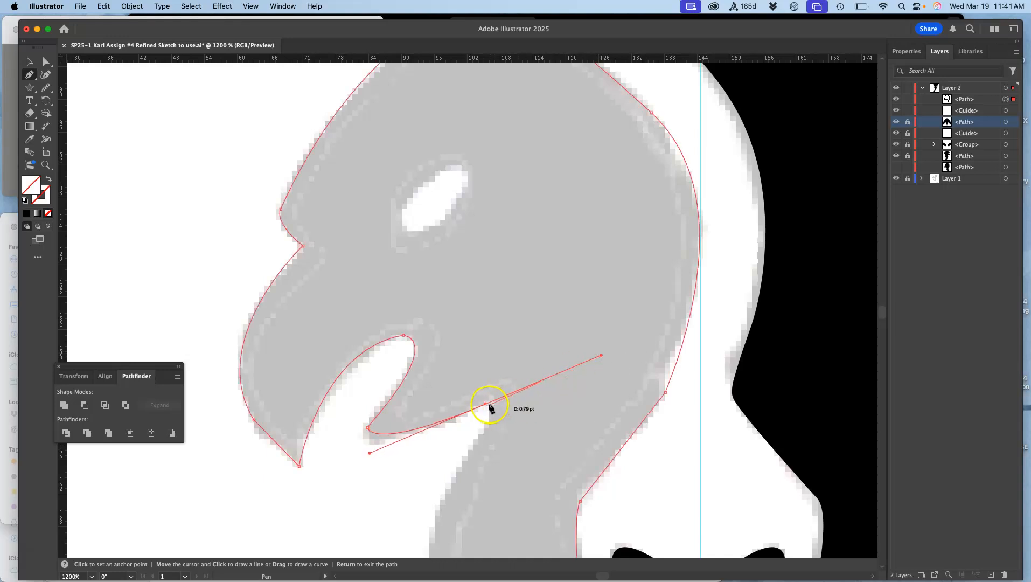
pyautogui.moveTo(492, 412)
pyautogui.mouseDown()
pyautogui.moveTo(481, 474)
pyautogui.moveTo(490, 411)
pyautogui.mouseUp()
pyautogui.click(494, 405)
# Trace the neck's outer curve down from the throat and close the path at its starting anchor on the horizontal guide.
pyautogui.press('space')
pyautogui.moveTo(479, 445); pyautogui.dragTo(550, 196)
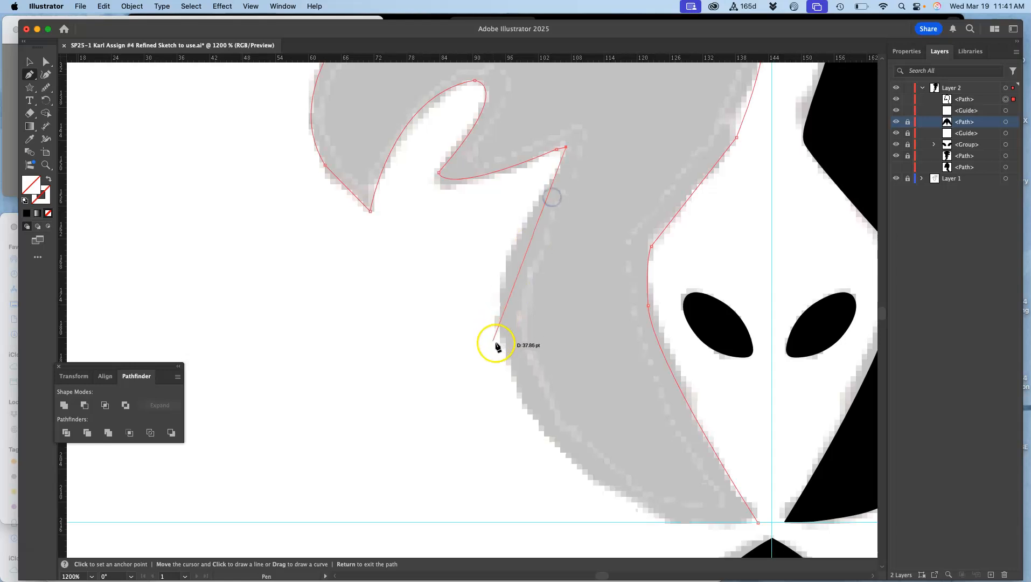
pyautogui.moveTo(514, 376); pyautogui.dragTo(556, 495)
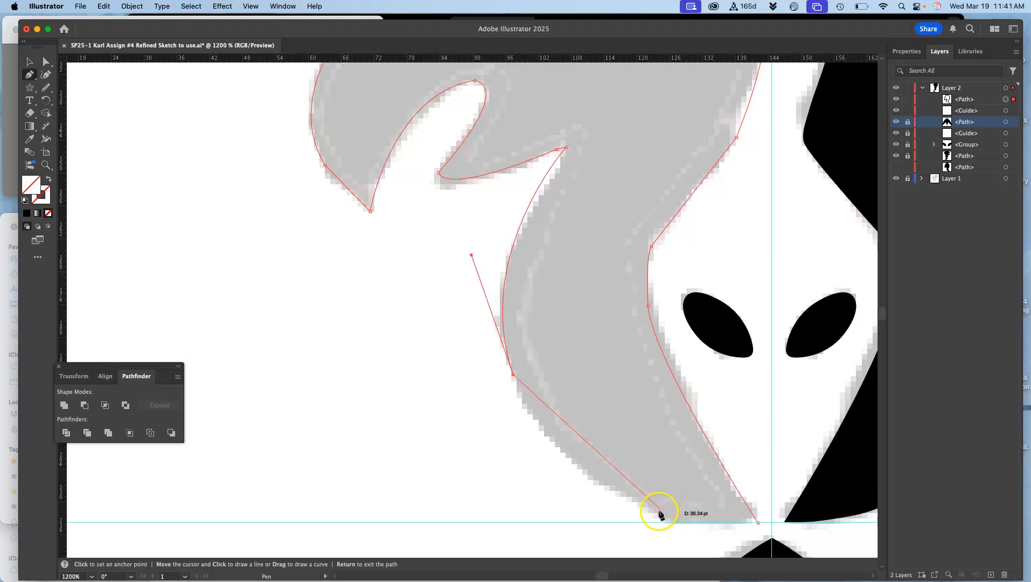
pyautogui.moveTo(648, 504); pyautogui.dragTo(731, 523)
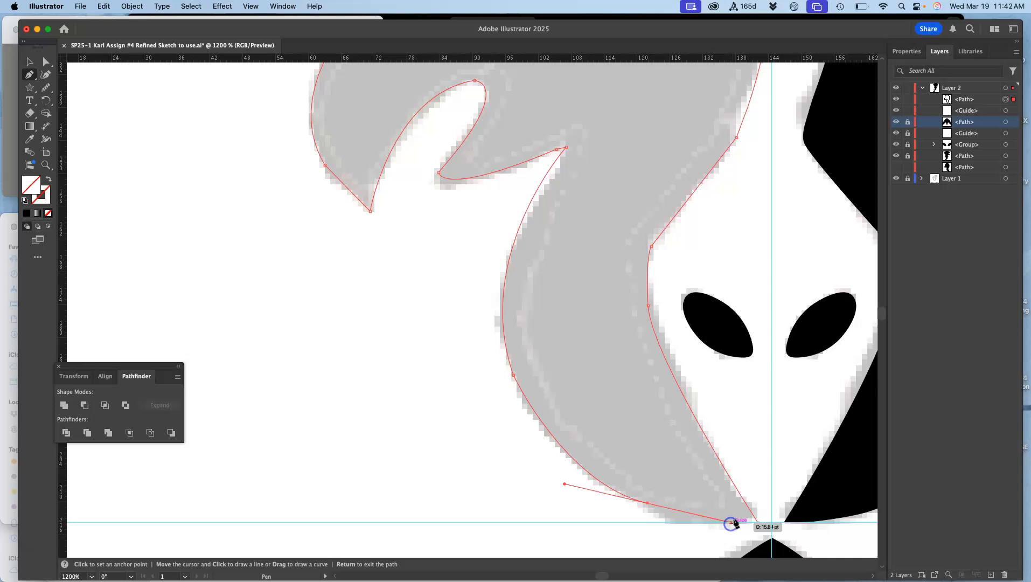
pyautogui.click(758, 523)
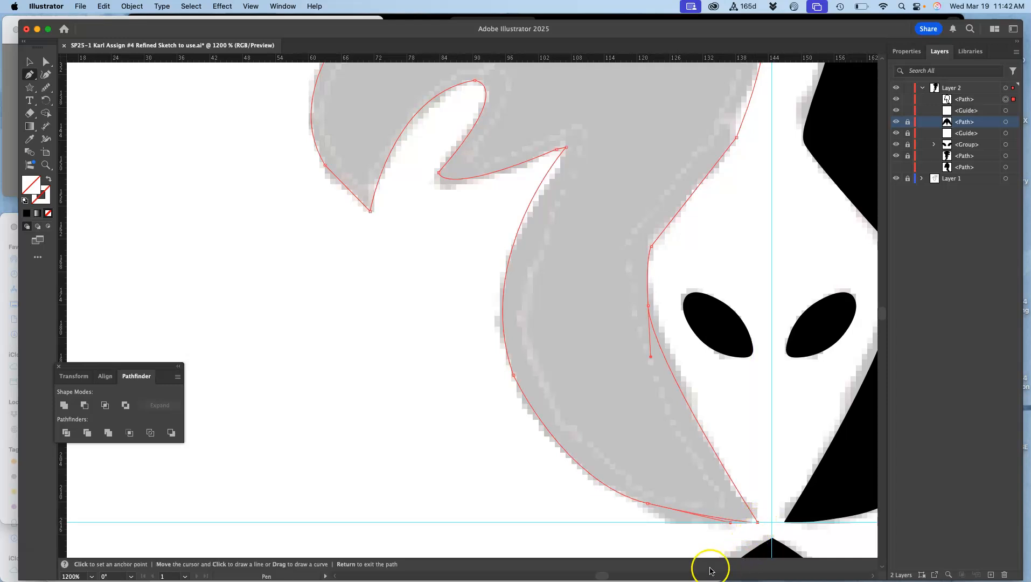
# Fill the closed head-and-neck path with solid black.
pyautogui.click(26, 213)
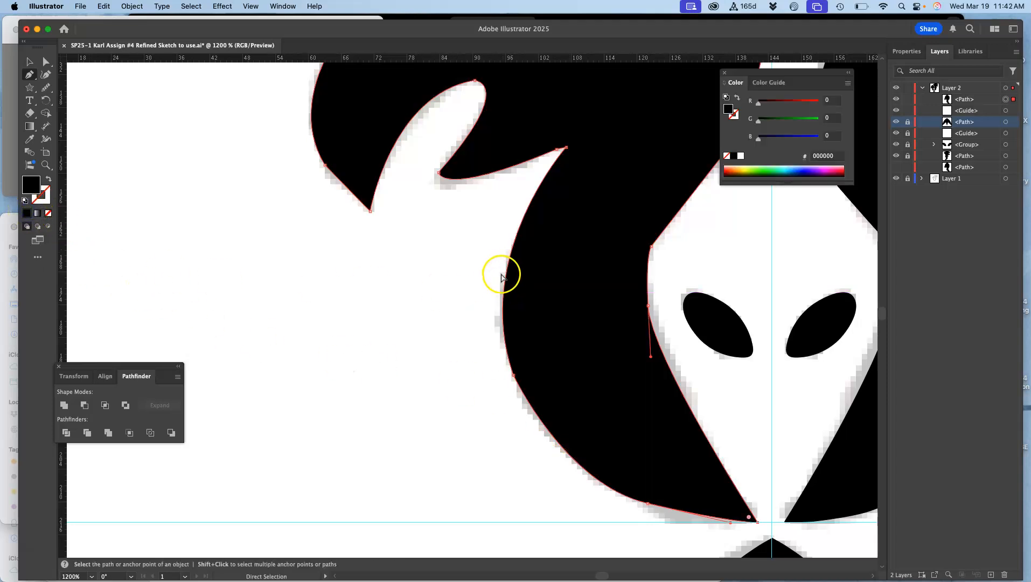
pyautogui.press('super+minus')
pyautogui.press('super+minus')
pyautogui.press('super+minus')
pyautogui.scroll(5, 517, 216)
pyautogui.hscroll(-2, 550, 270)
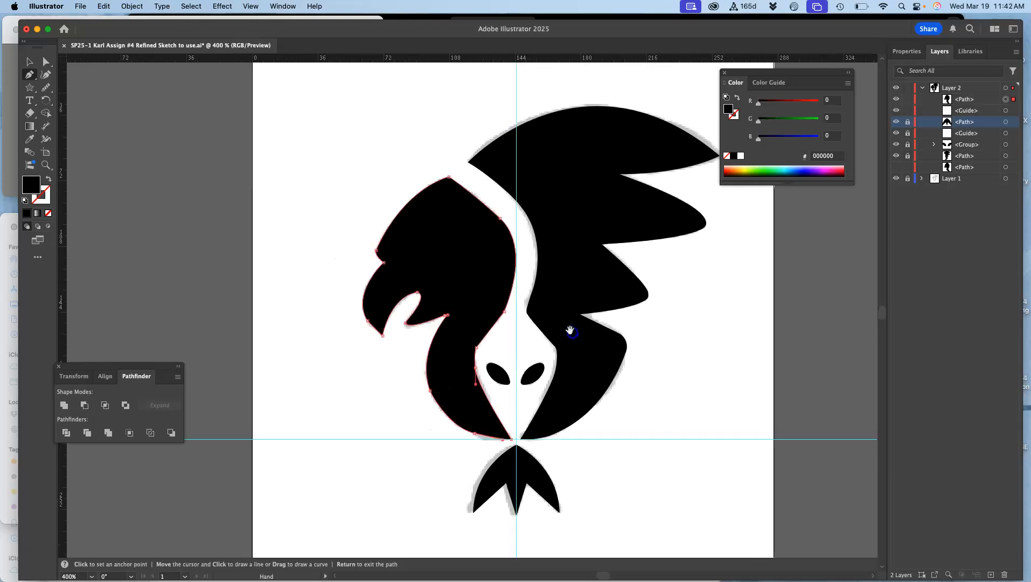
# Examine how the neck's inner edge mirrors the wing's inner edge around the eyes and down to the horizontal guide.
pyautogui.press('super')
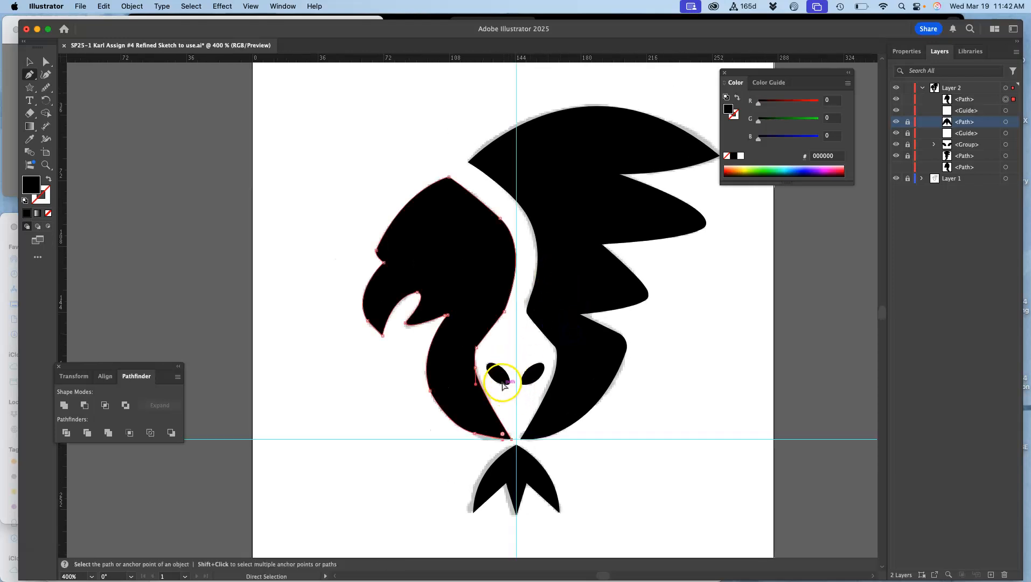
pyautogui.press('super+equal')
pyautogui.press('super+equal')
pyautogui.press('super+equal')
pyautogui.press('super+equal')
pyautogui.press('space')
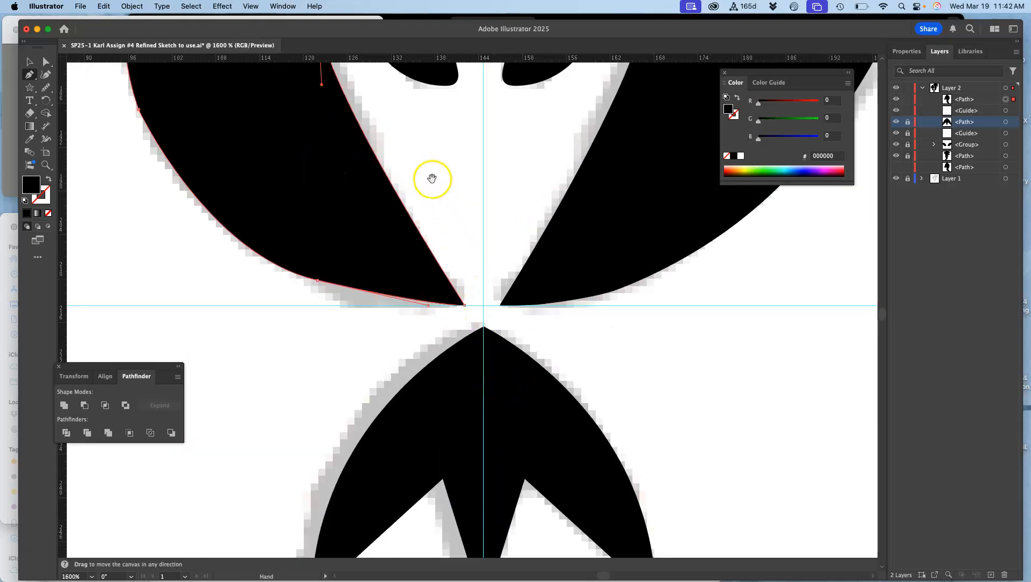
pyautogui.moveTo(432, 178); pyautogui.dragTo(488, 431)
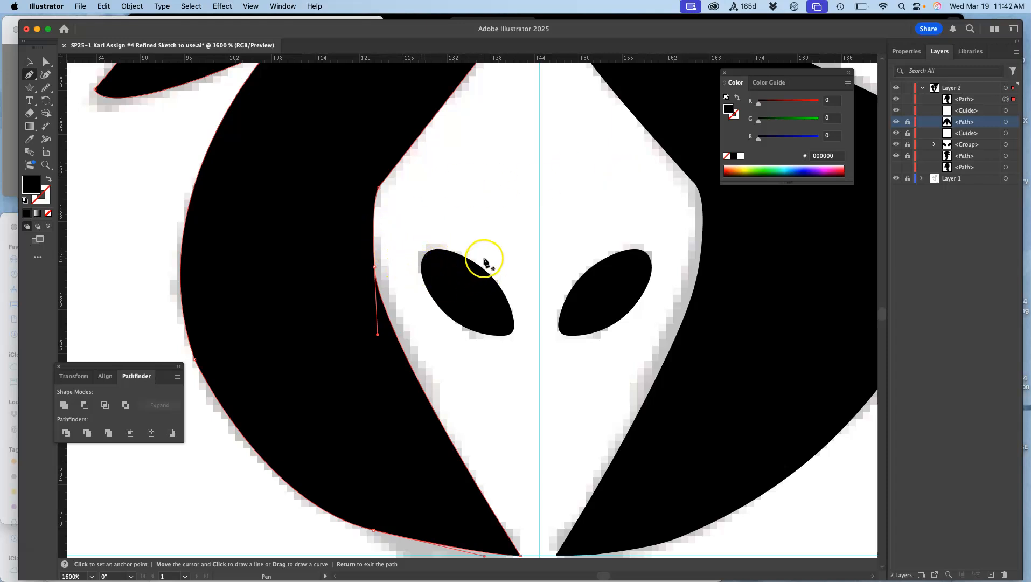
pyautogui.press('super+minus')
pyautogui.press('super+minus')
pyautogui.press('super+minus')
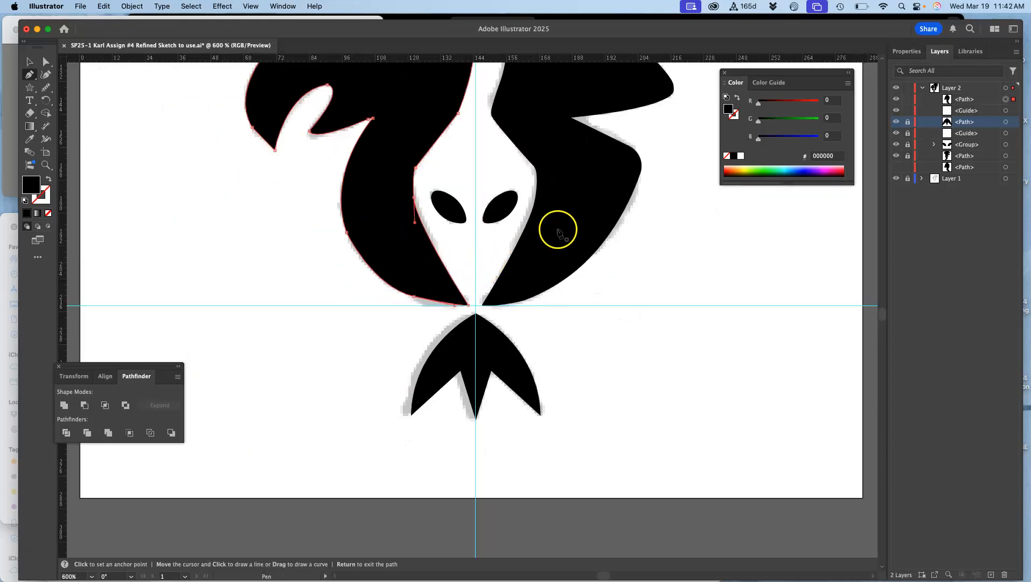
# Unlock the black wing path and paste a copy of it in place.
pyautogui.click(30, 60)
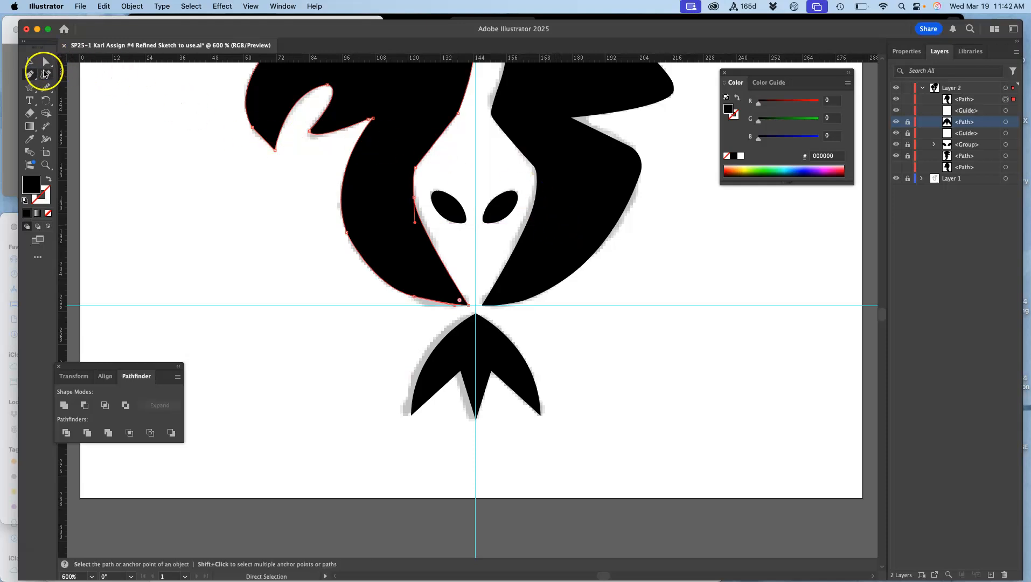
pyautogui.click(47, 60)
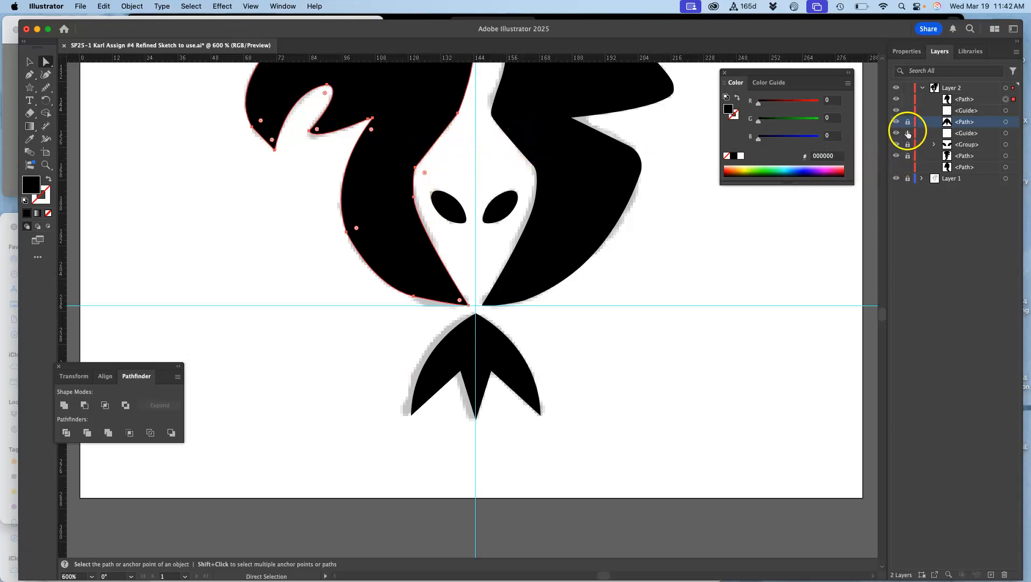
pyautogui.click(604, 169)
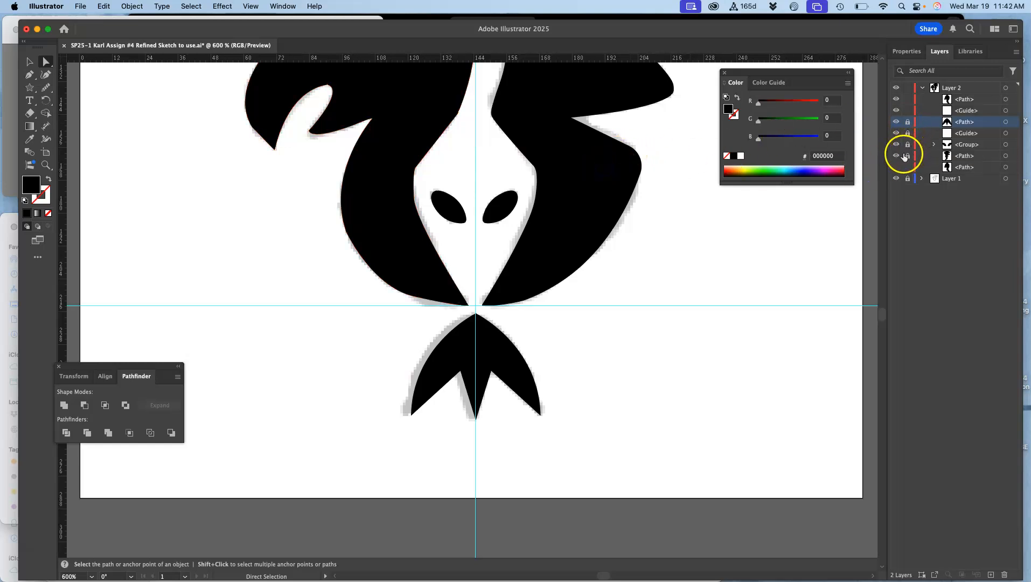
pyautogui.click(575, 199)
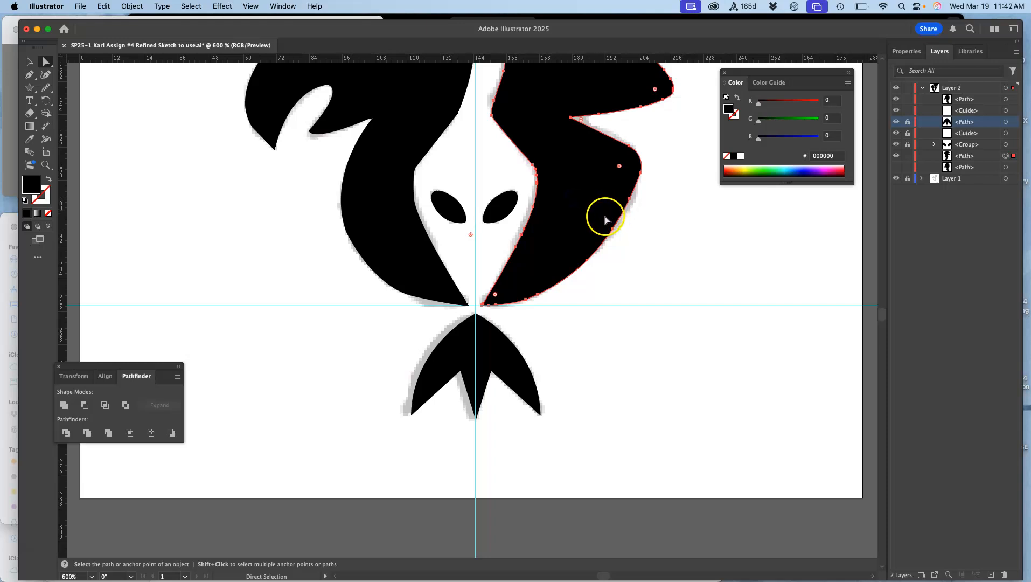
pyautogui.press('v')
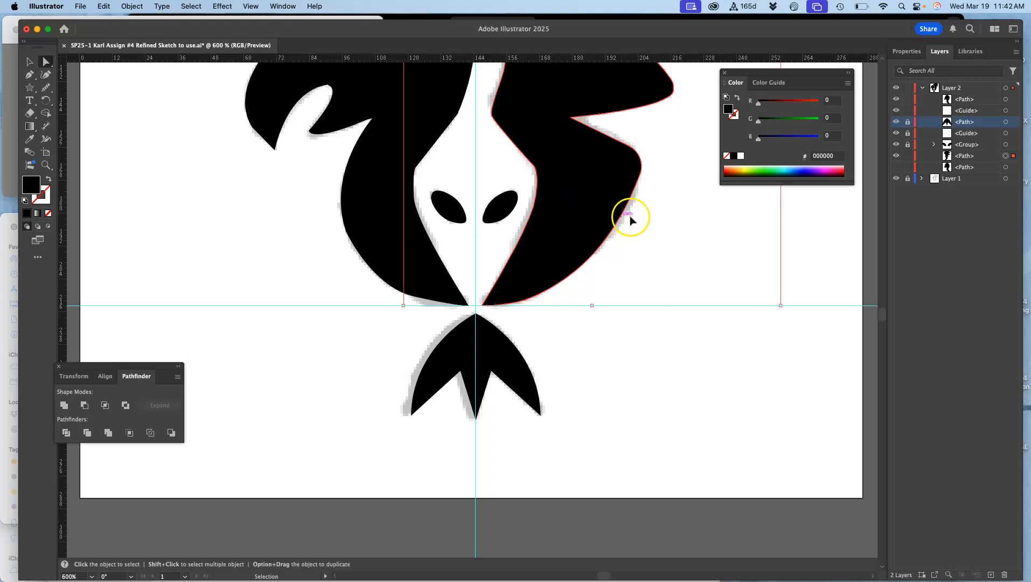
pyautogui.press('a')
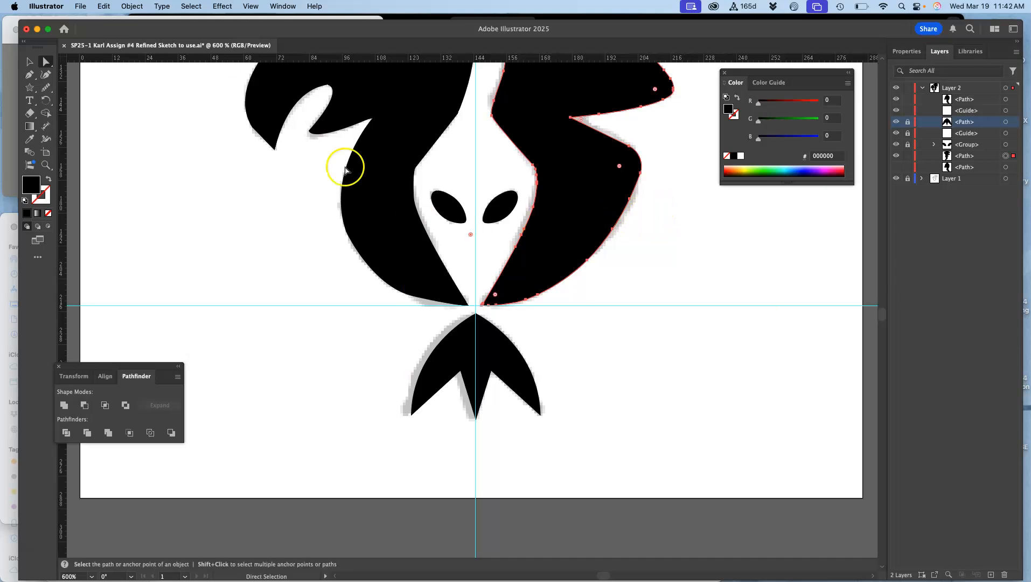
pyautogui.click(104, 6)
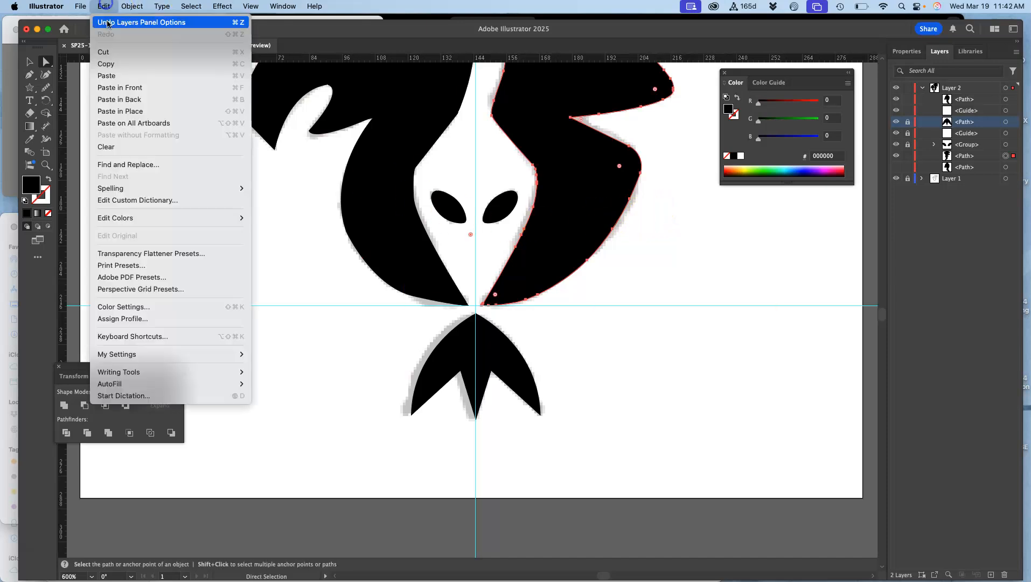
pyautogui.click(121, 111)
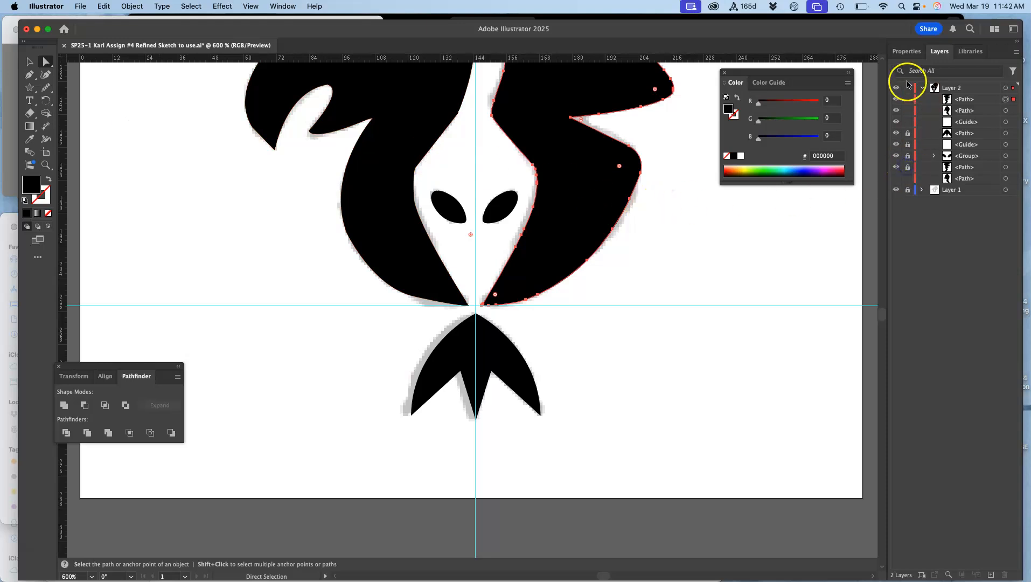
# Add a new layer above Layer 2 and move the wing copy into it.
pyautogui.click(907, 100)
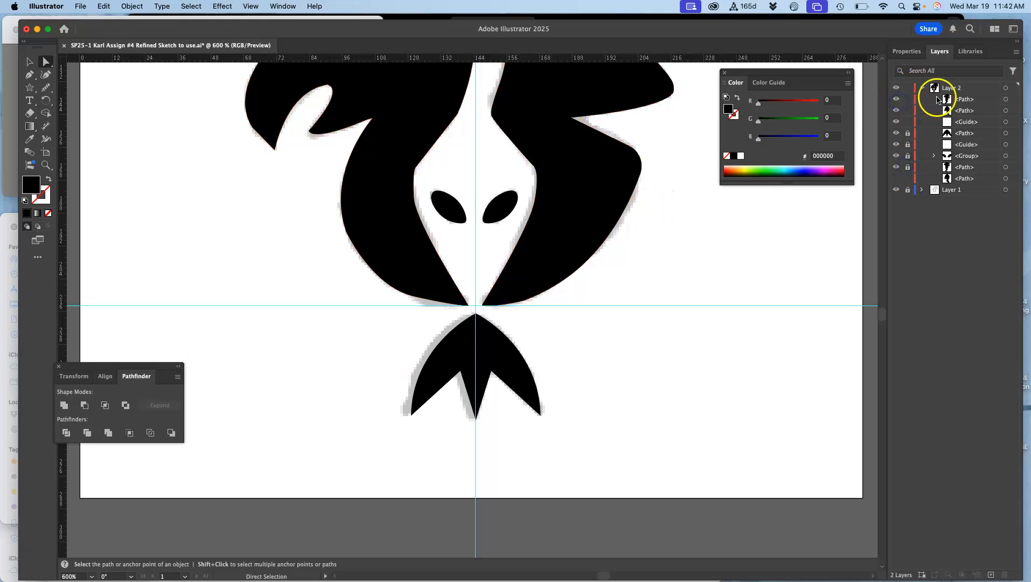
pyautogui.click(1006, 100)
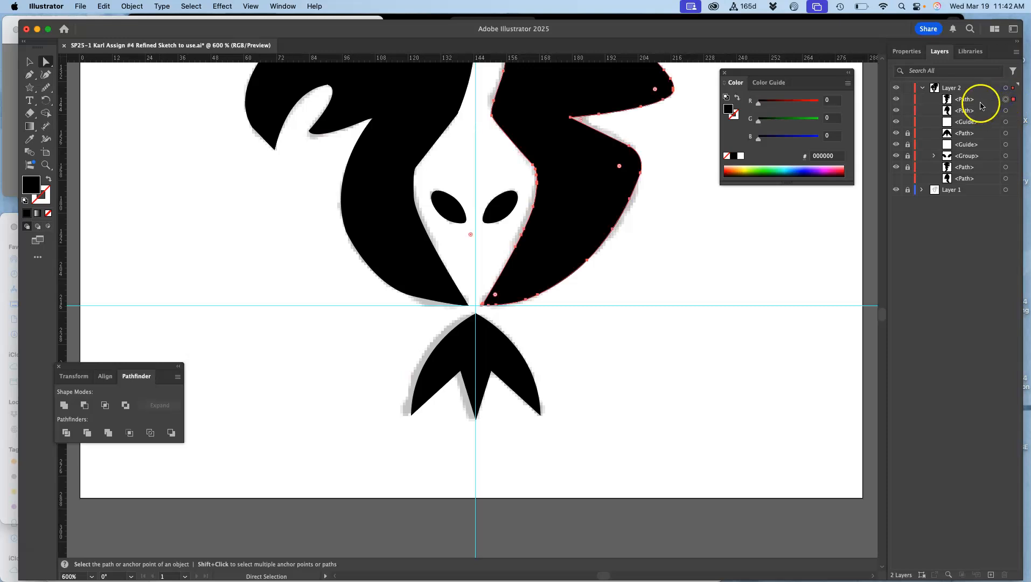
pyautogui.click(992, 576)
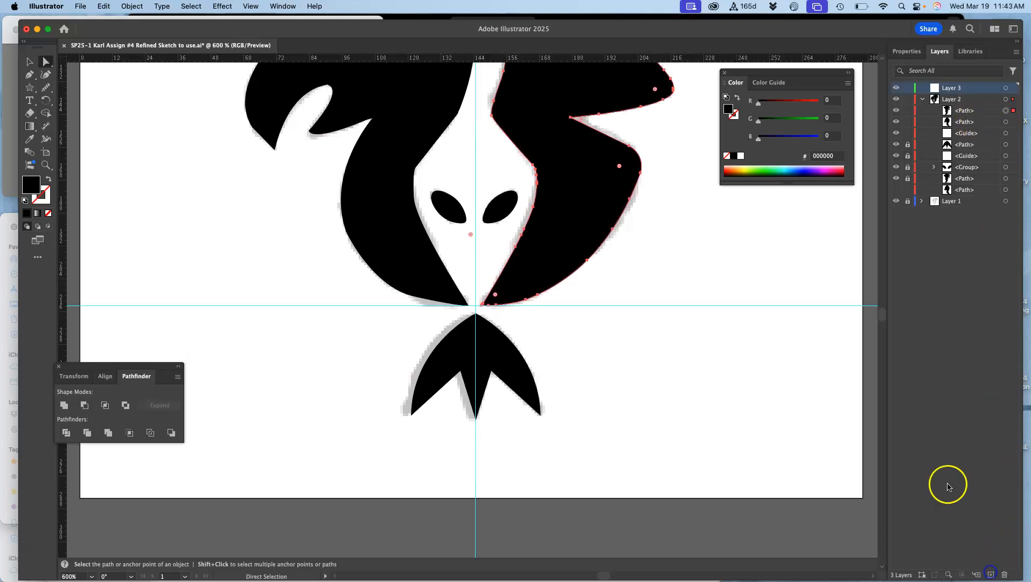
pyautogui.moveTo(964, 114); pyautogui.dragTo(962, 89)
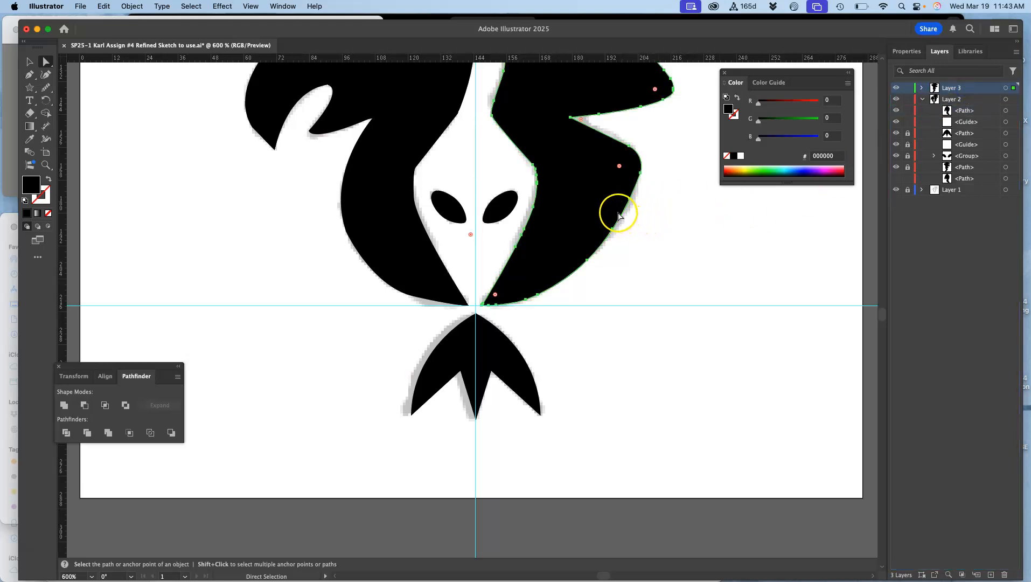
# Reflect the wing copy across the vertical axis and place it over the neck so their inner edges line up beside the eyes.
pyautogui.rightClick(592, 209)
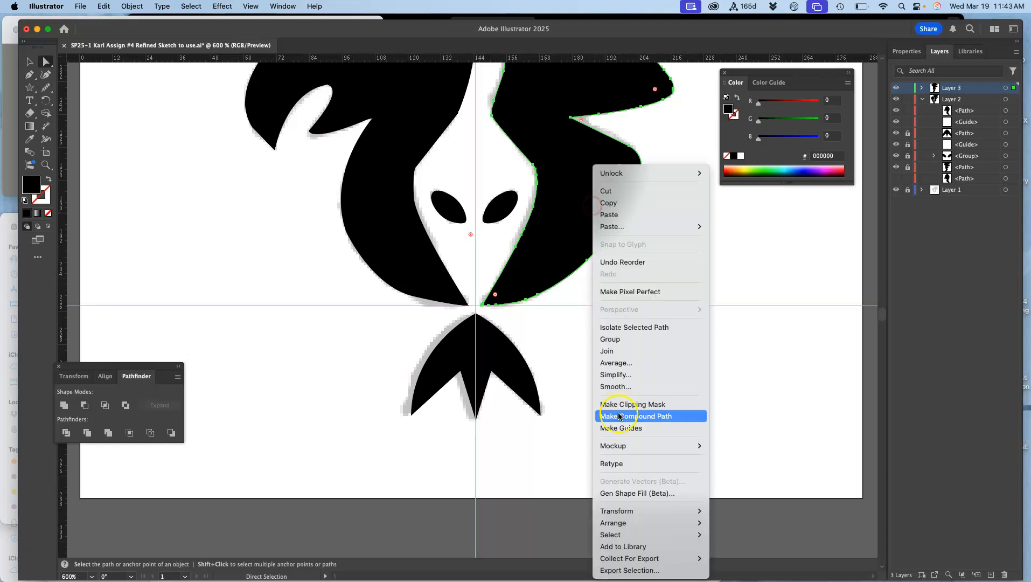
pyautogui.moveTo(613, 513)
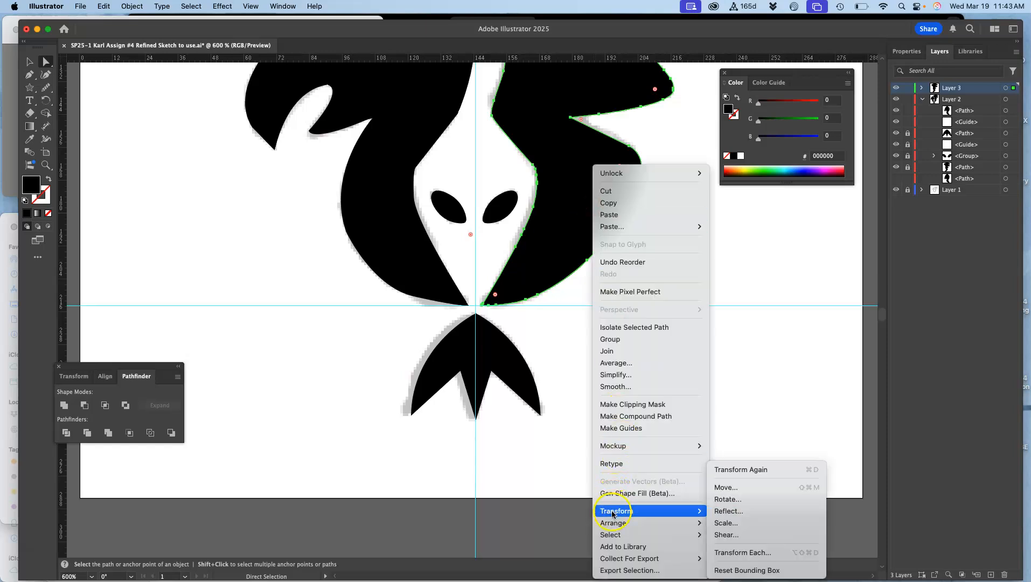
pyautogui.click(719, 512)
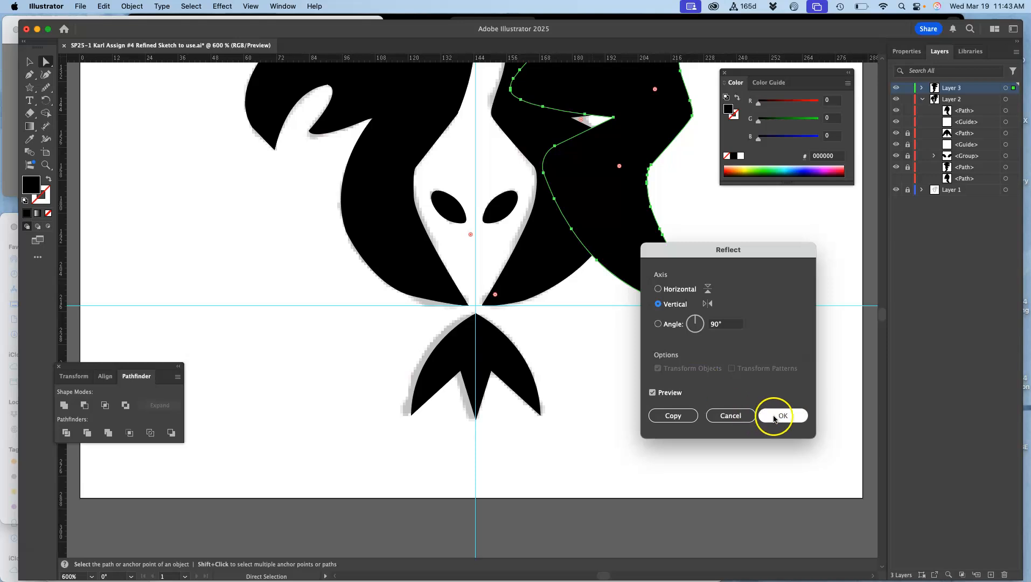
pyautogui.click(776, 417)
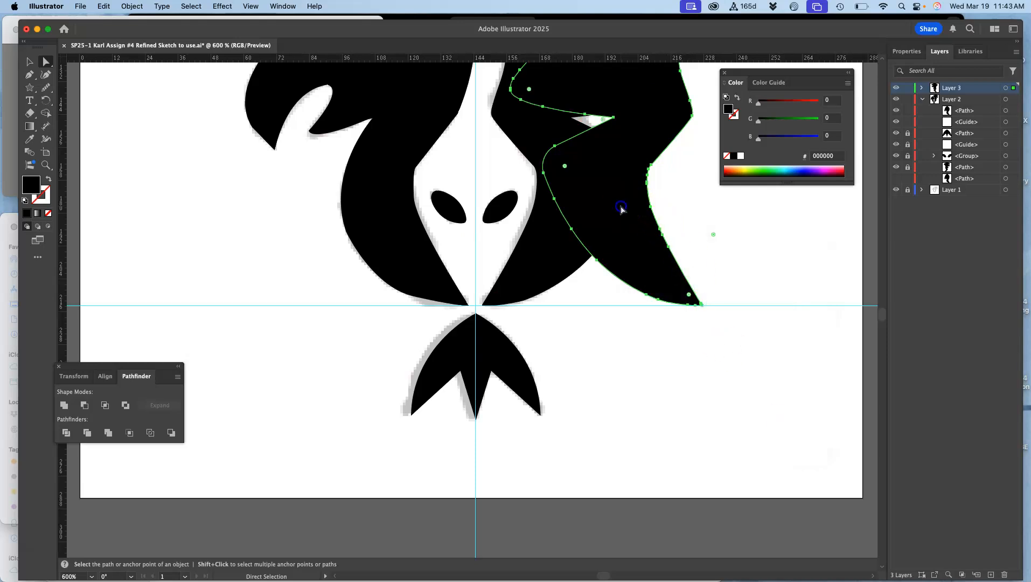
pyautogui.moveTo(621, 209); pyautogui.dragTo(390, 227)
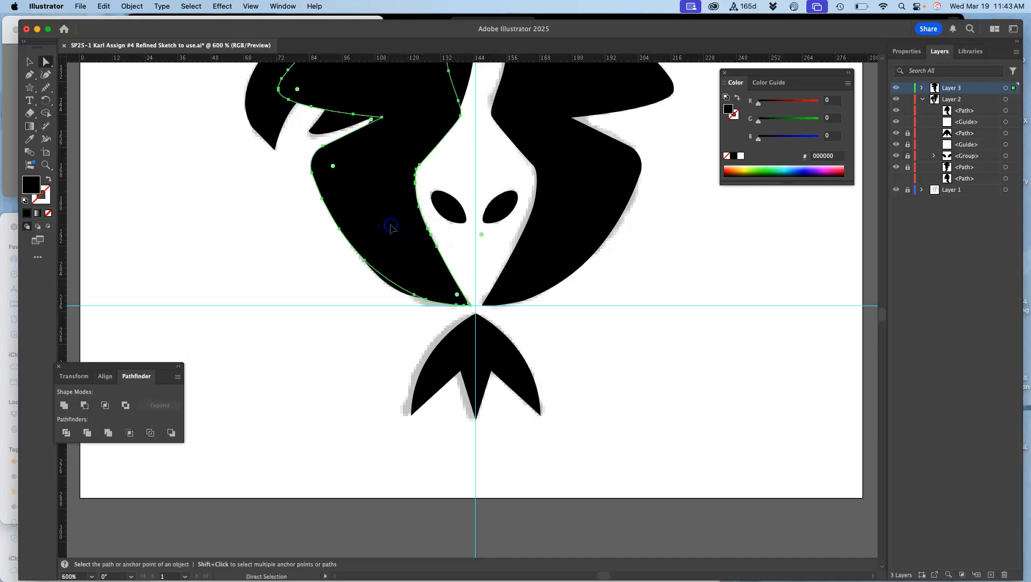
# Lock Layer 2, leaving the reflected wing copy on Layer 3 editable.
pyautogui.press('super+equal')
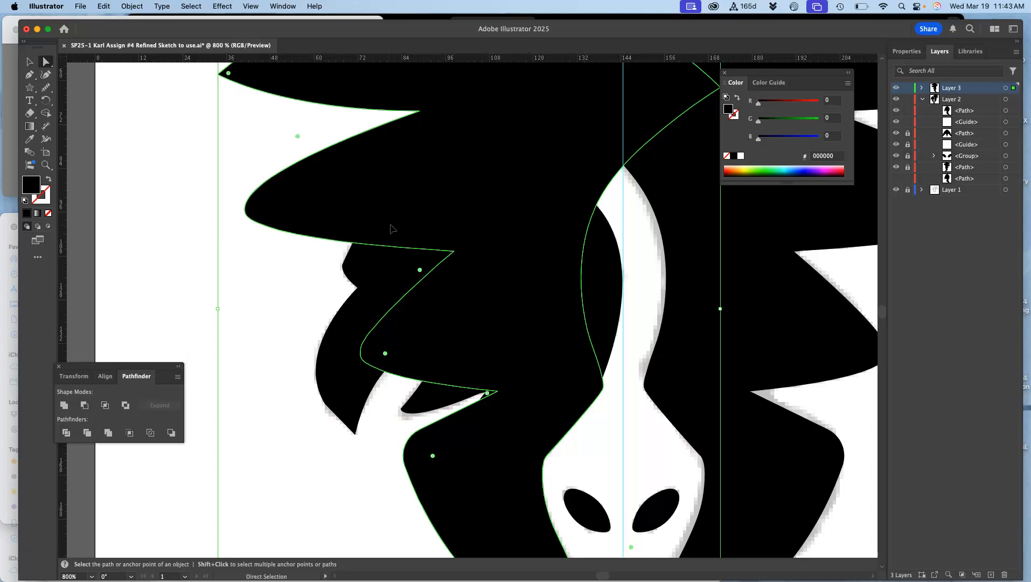
pyautogui.scroll(-3, 392, 228)
pyautogui.hscroll(2, 392, 229)
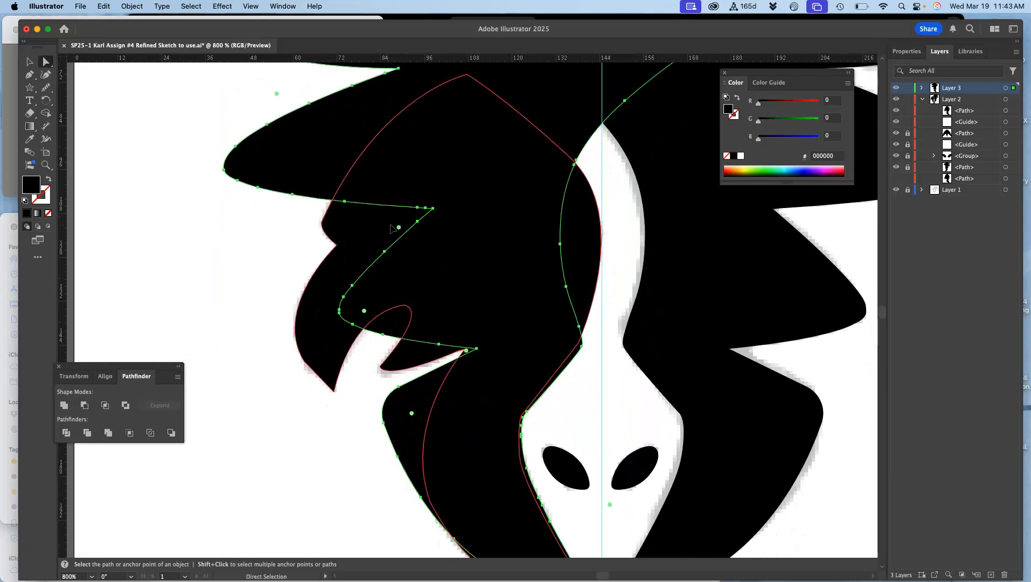
pyautogui.click(906, 102)
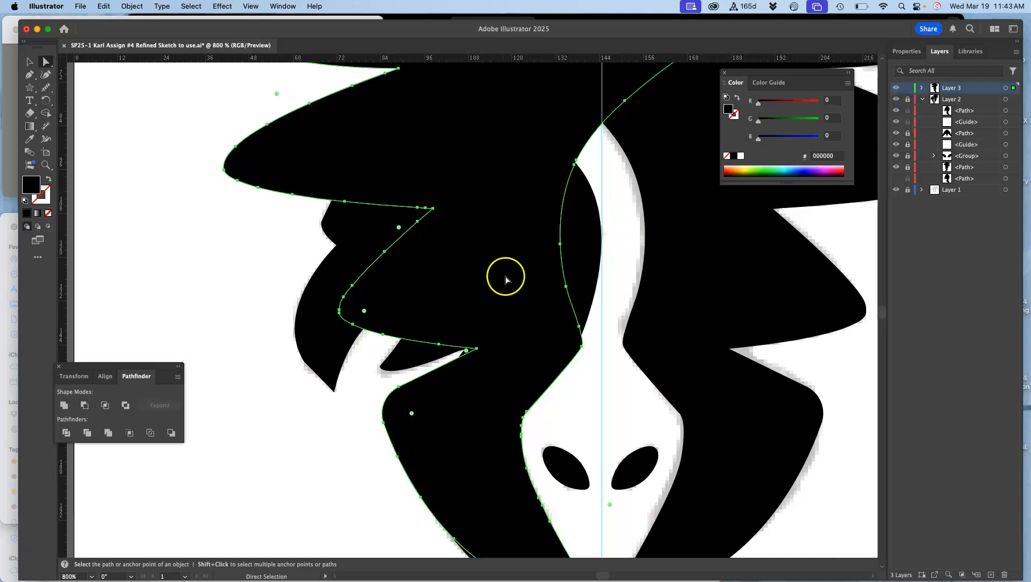
# Try to trim the reflected wing's outer notches by deleting their anchor points with the Pen tool.
pyautogui.click(29, 74)
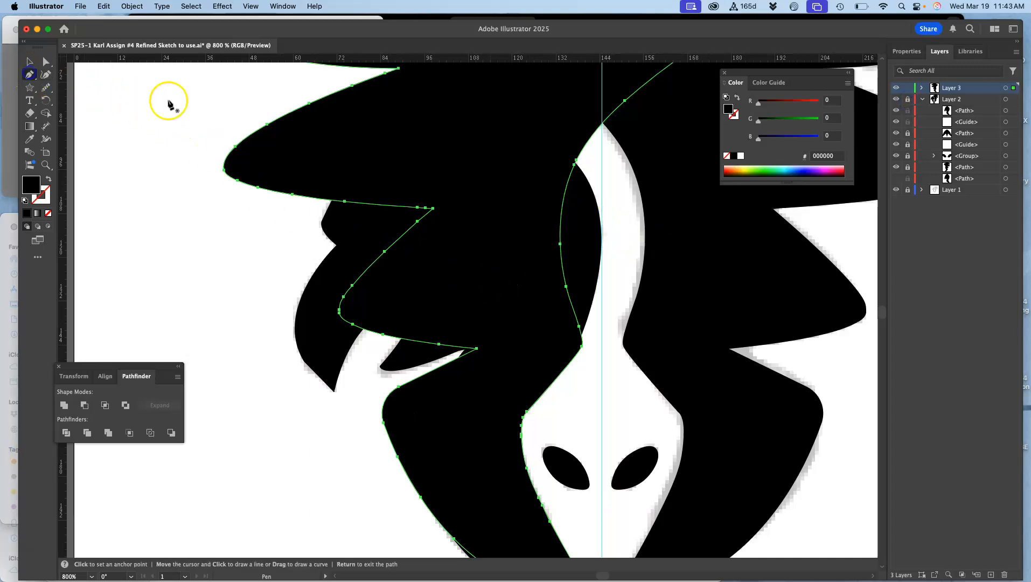
pyautogui.click(477, 348)
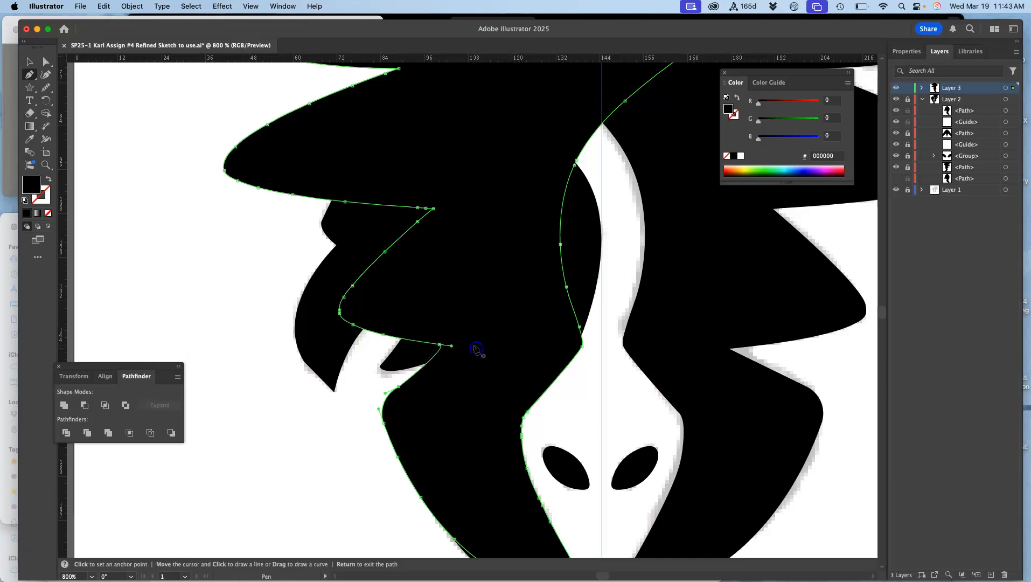
pyautogui.click(438, 341)
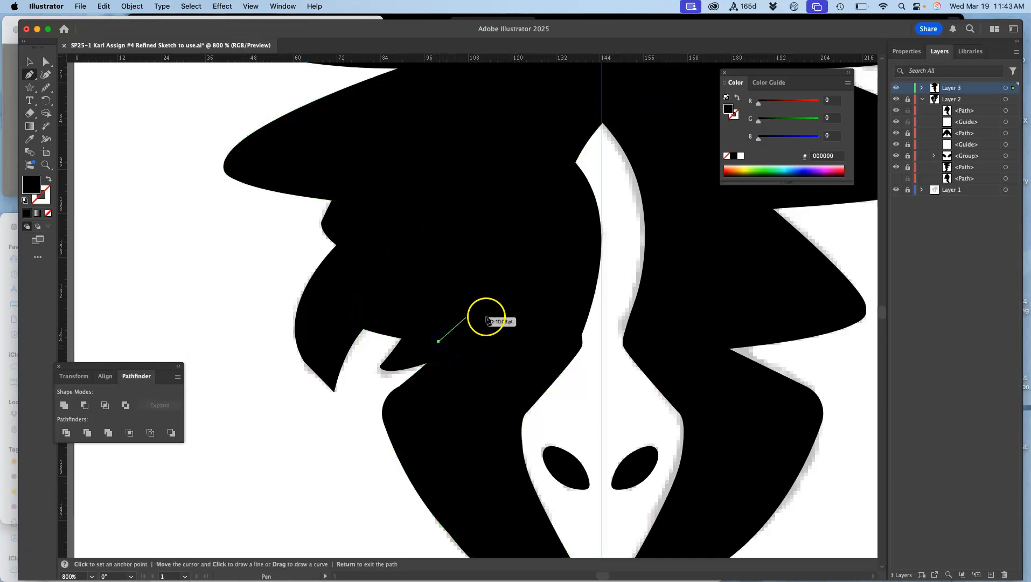
pyautogui.press('super+z')
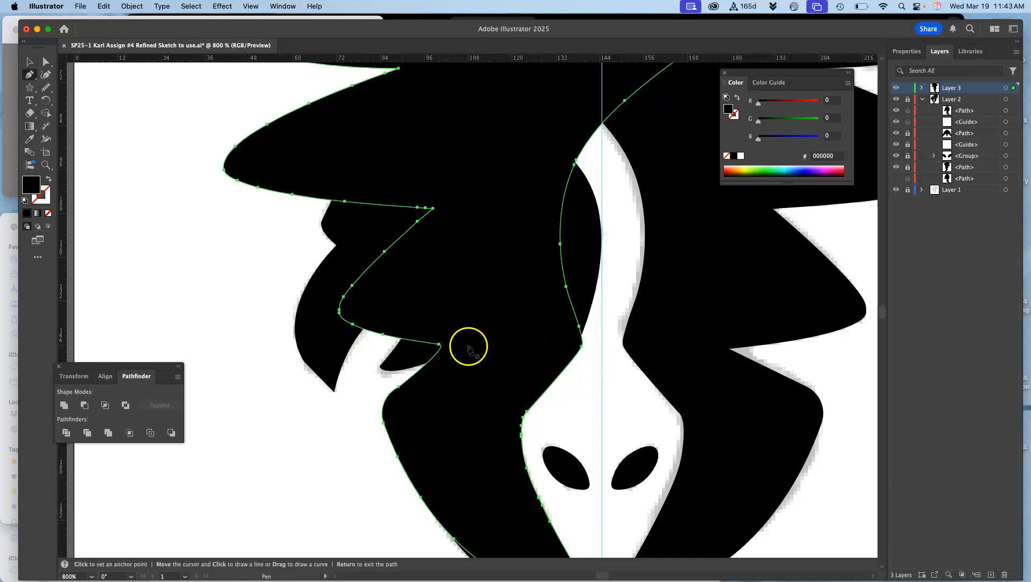
pyautogui.click(439, 344)
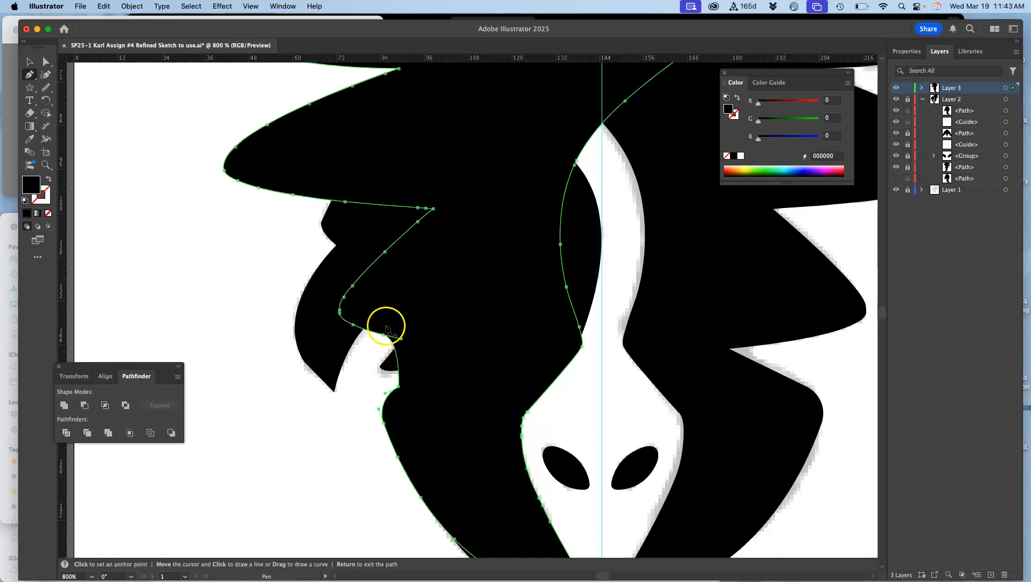
pyautogui.click(433, 208)
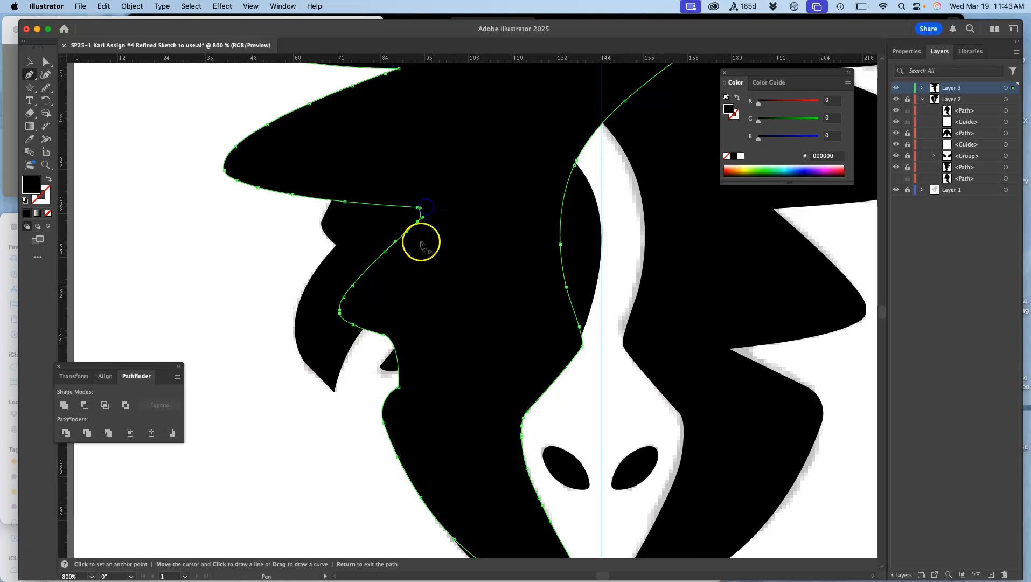
# Redraw the reflected wing's outer side with the Pencil tool as one smooth curve inside the neck, keeping its inner edge beside the face.
pyautogui.press('super+minus')
pyautogui.press('super+minus')
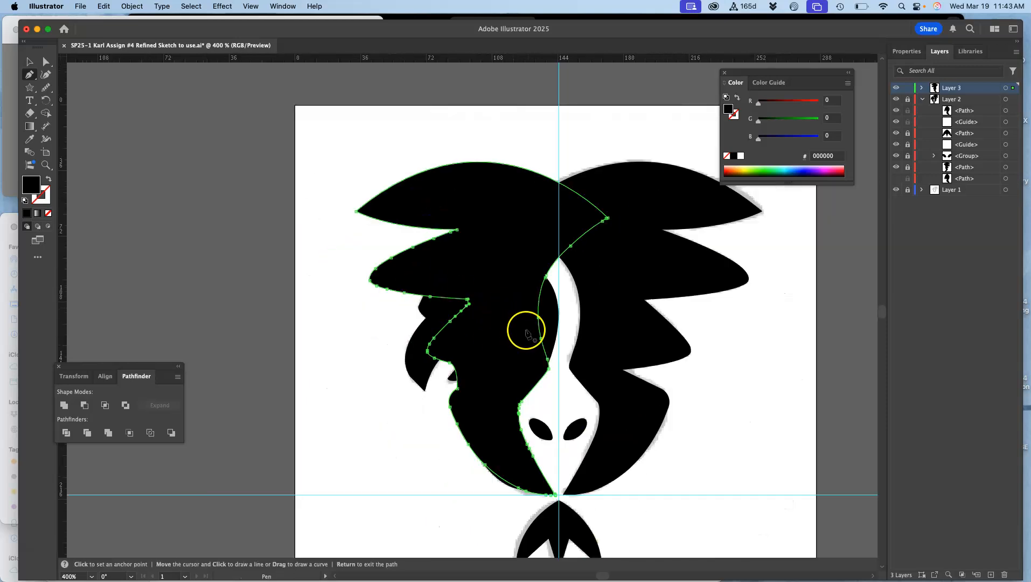
pyautogui.click(46, 88)
pyautogui.click(87, 113)
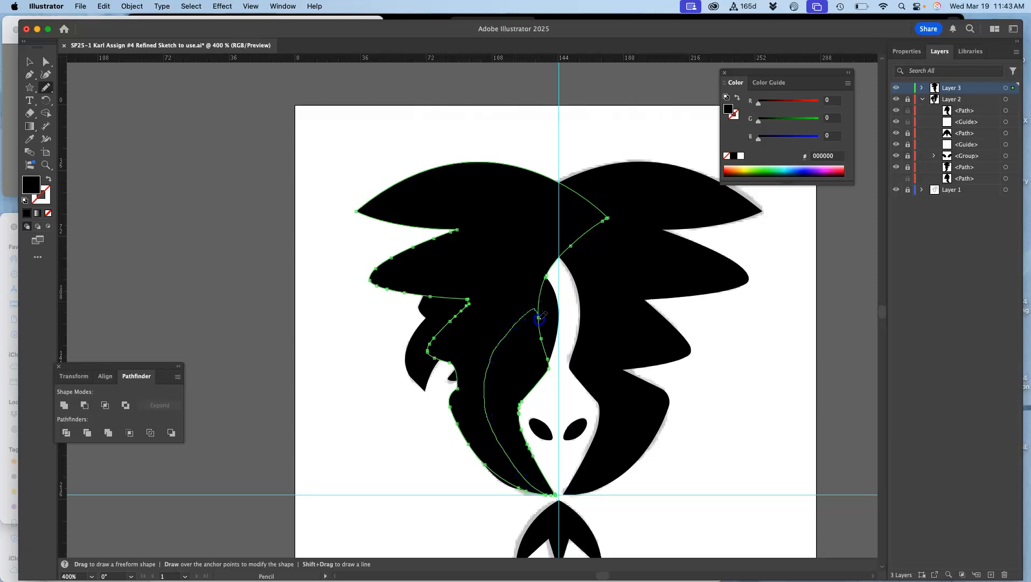
pyautogui.moveTo(538, 319); pyautogui.dragTo(534, 311)
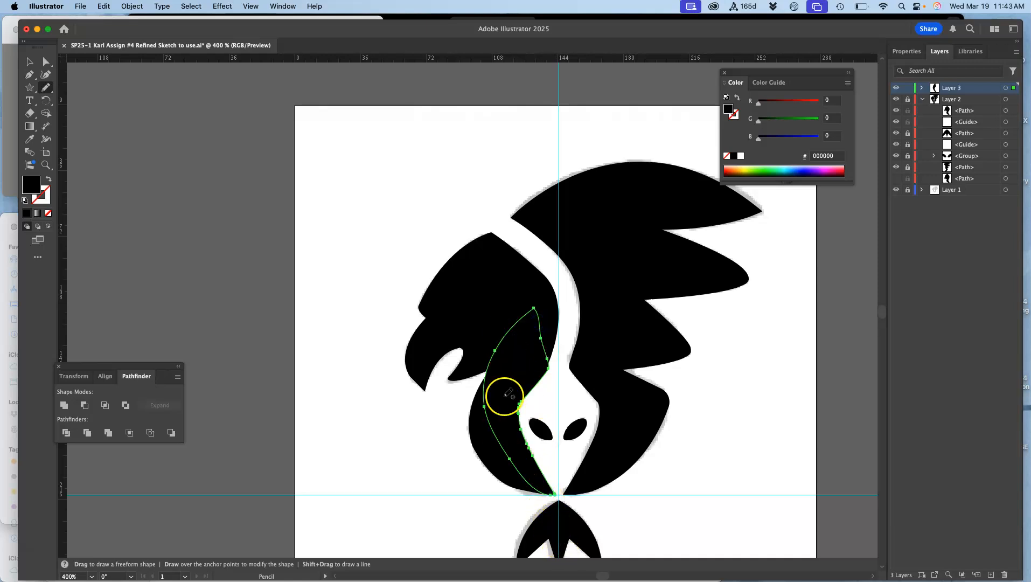
# Redraw the reflected wing copy's outer side with the Pencil tool as an S-curve that stays inside the neck.
pyautogui.scroll(5, 502, 363)
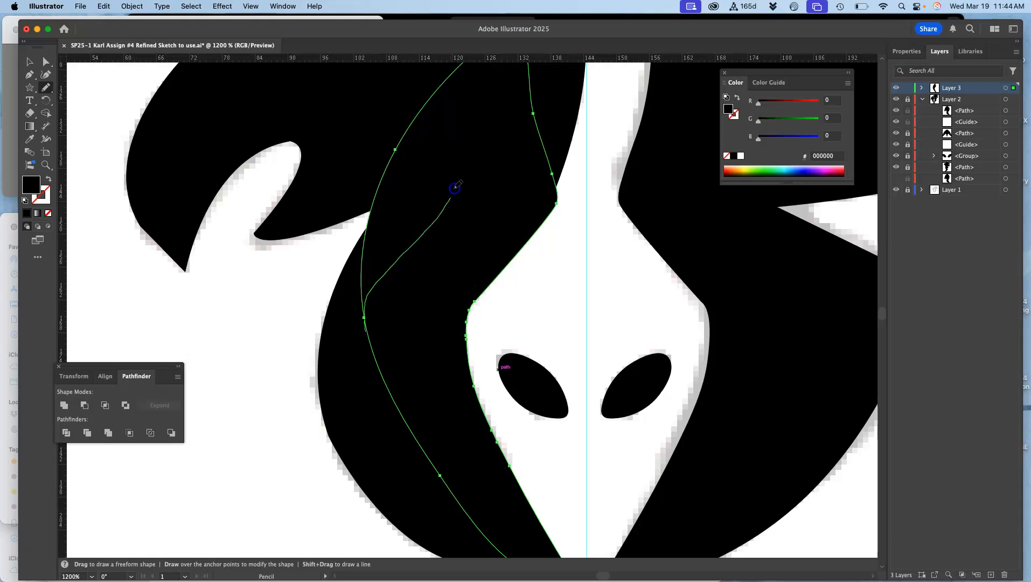
pyautogui.moveTo(435, 92); pyautogui.dragTo(435, 91)
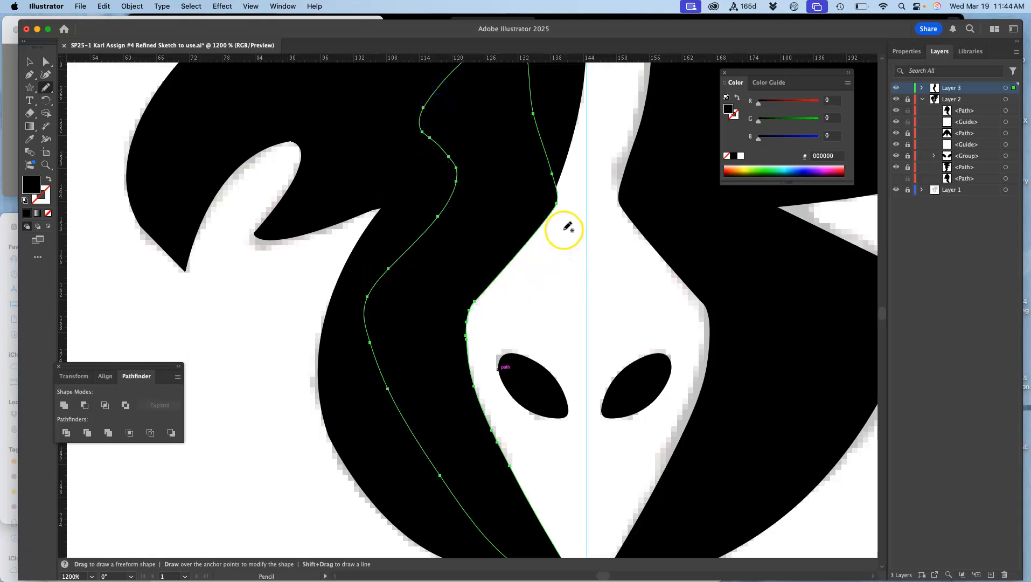
# Nudge the reflected wing copy slightly left so its inner edge lines up with the neck's edge beside the face.
pyautogui.moveTo(559, 299); pyautogui.dragTo(552, 232)
pyautogui.click(46, 63)
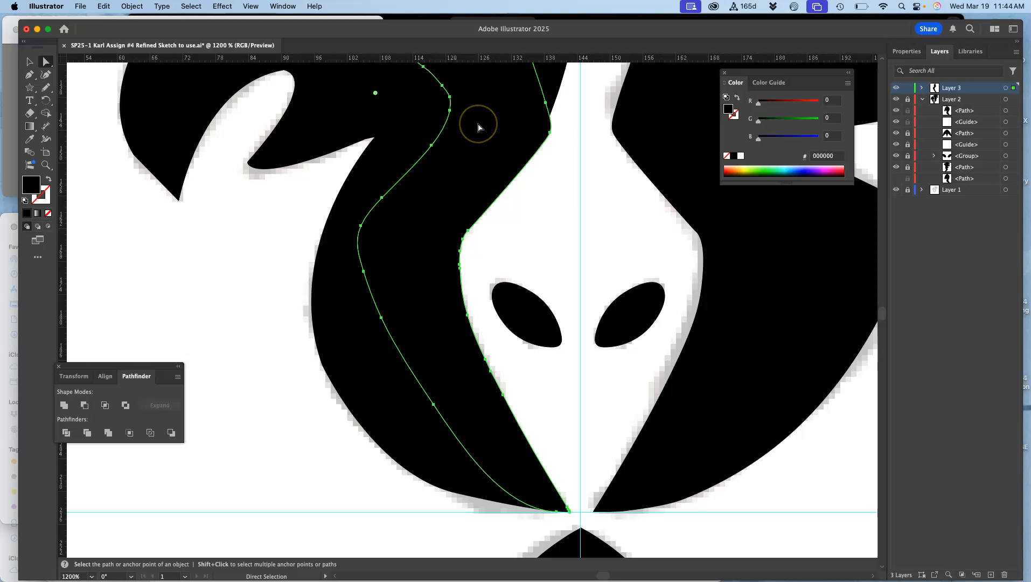
pyautogui.press('Left')
pyautogui.press('Left')
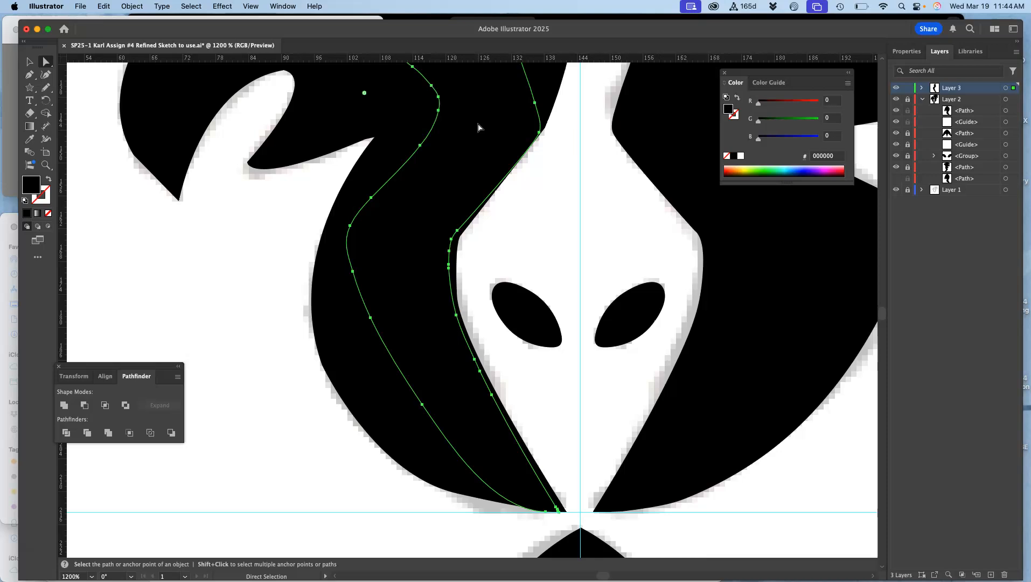
pyautogui.press('Right')
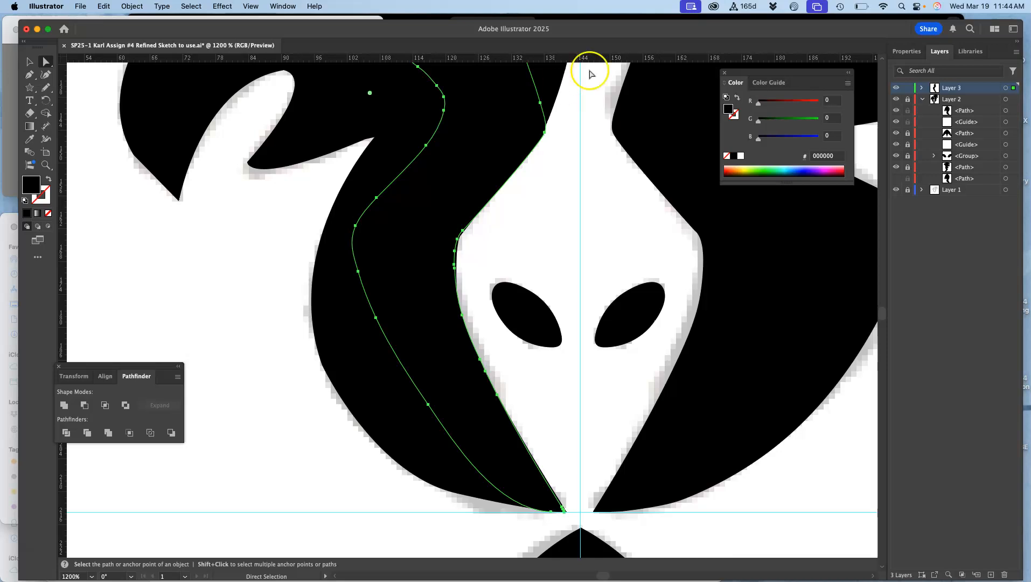
# Try to reshape the upper corner of the wing copy's inner edge with the Pencil tool.
pyautogui.click(45, 89)
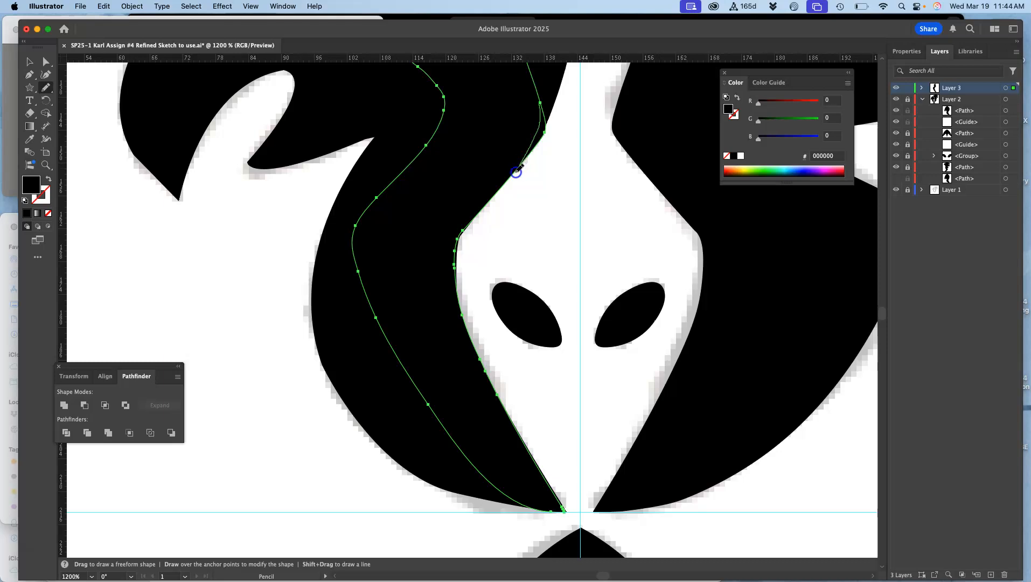
pyautogui.press('a')
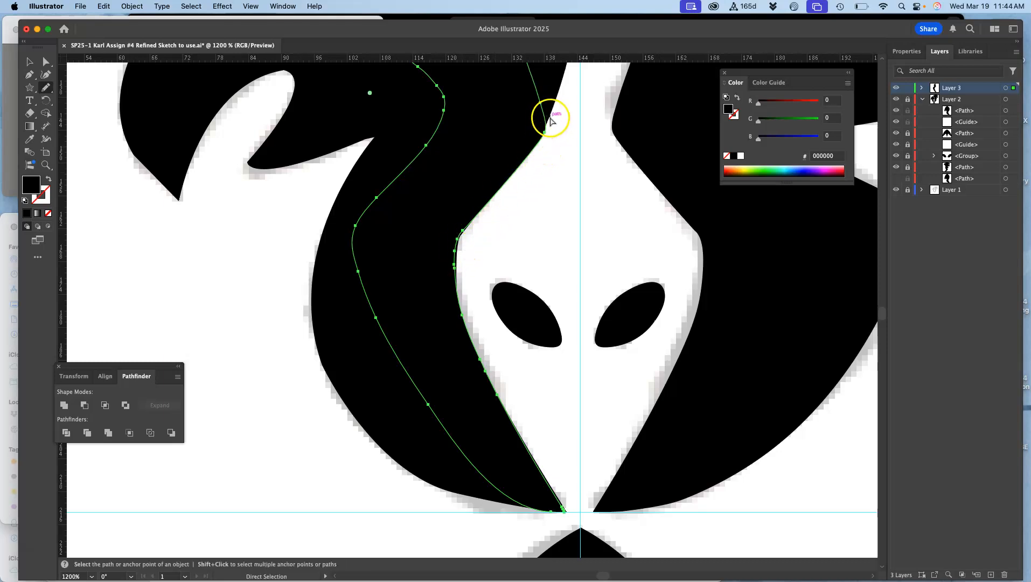
# Unlock Layer 2 and select its head and neck path for editing.
pyautogui.press('super+equal')
pyautogui.press('super+equal')
pyautogui.press('super+equal')
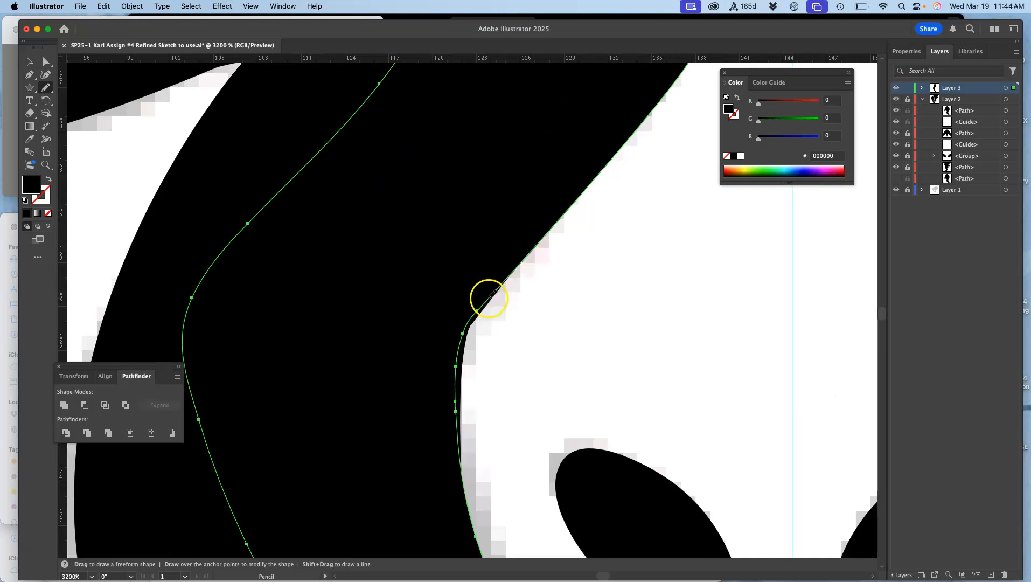
pyautogui.moveTo(508, 318); pyautogui.dragTo(478, 165)
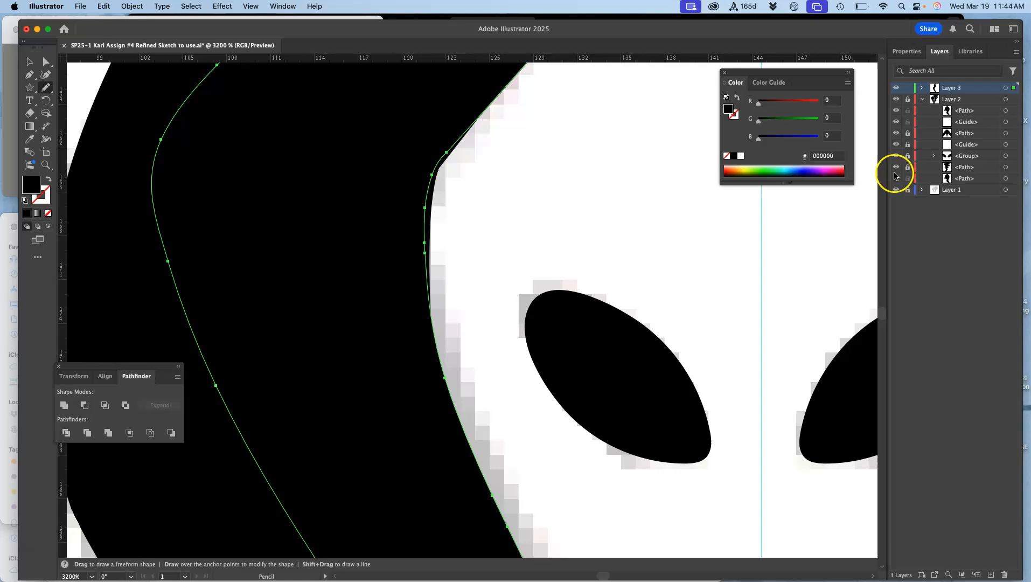
pyautogui.click(906, 100)
pyautogui.click(897, 111)
pyautogui.click(897, 111)
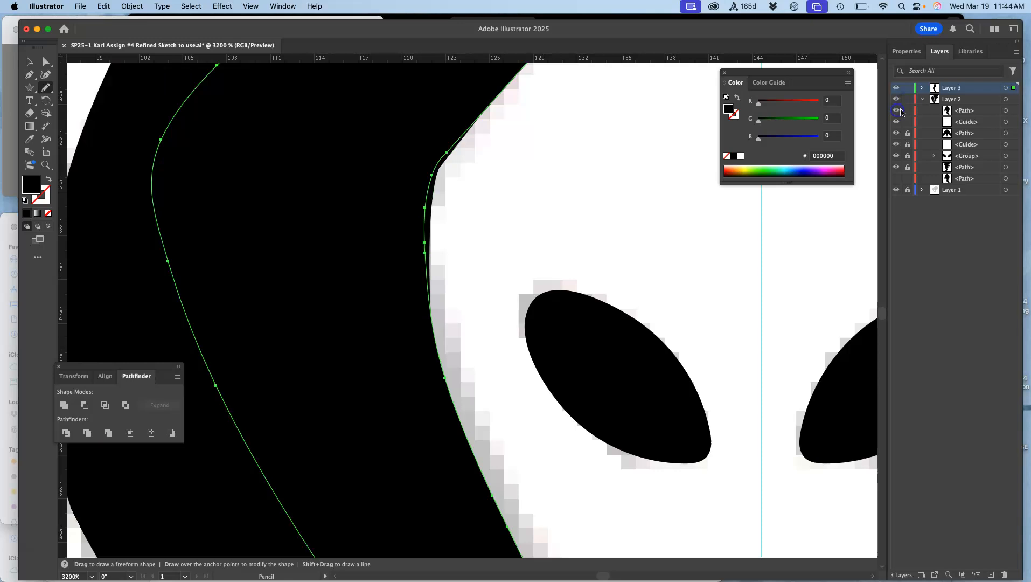
pyautogui.click(1005, 111)
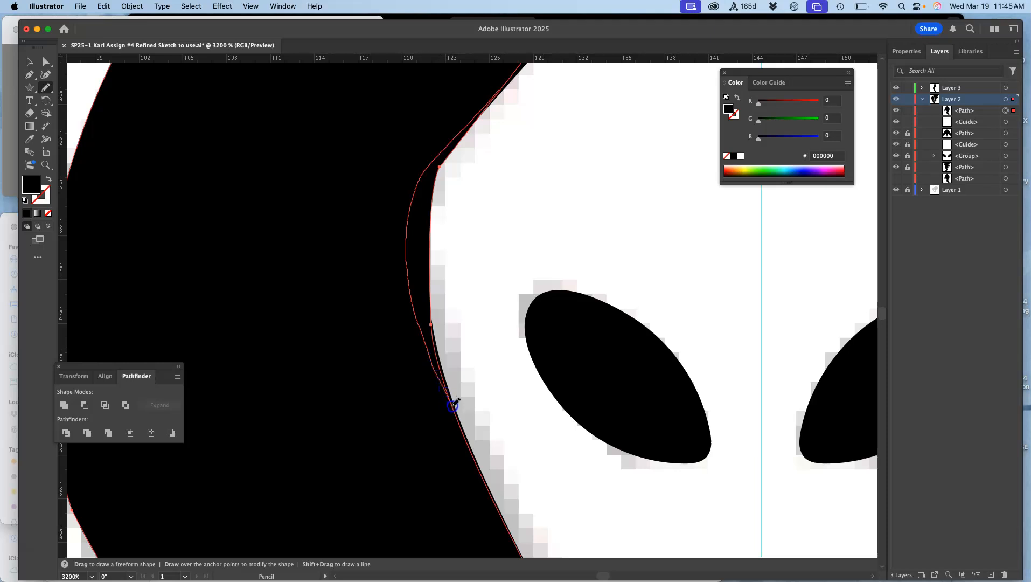
# Redraw the neck's inner edge beside the face inside the wing copy's edge with the Pencil tool, checking it with Layer 3 hidden.
pyautogui.moveTo(453, 405); pyautogui.dragTo(456, 415)
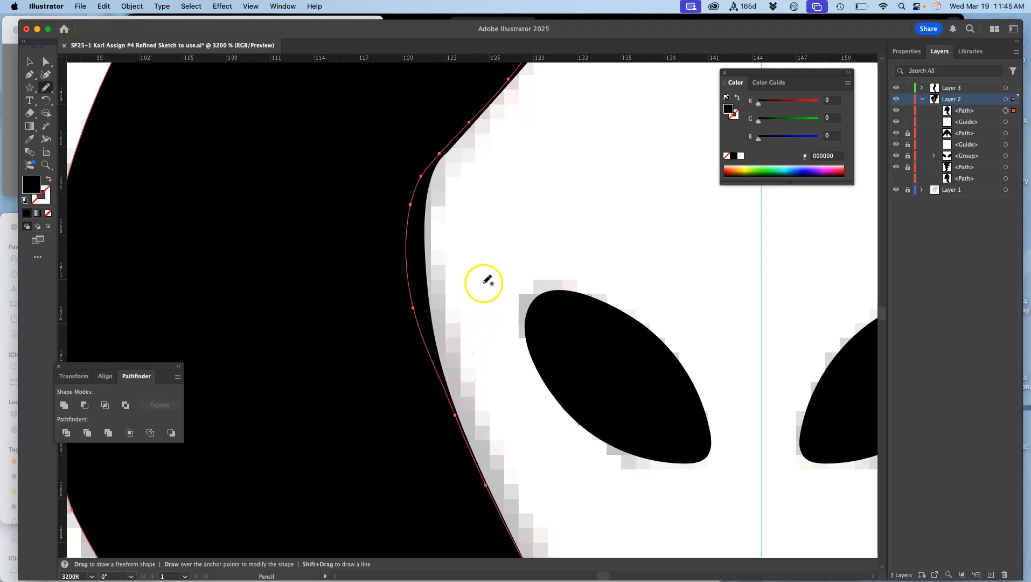
pyautogui.click(896, 88)
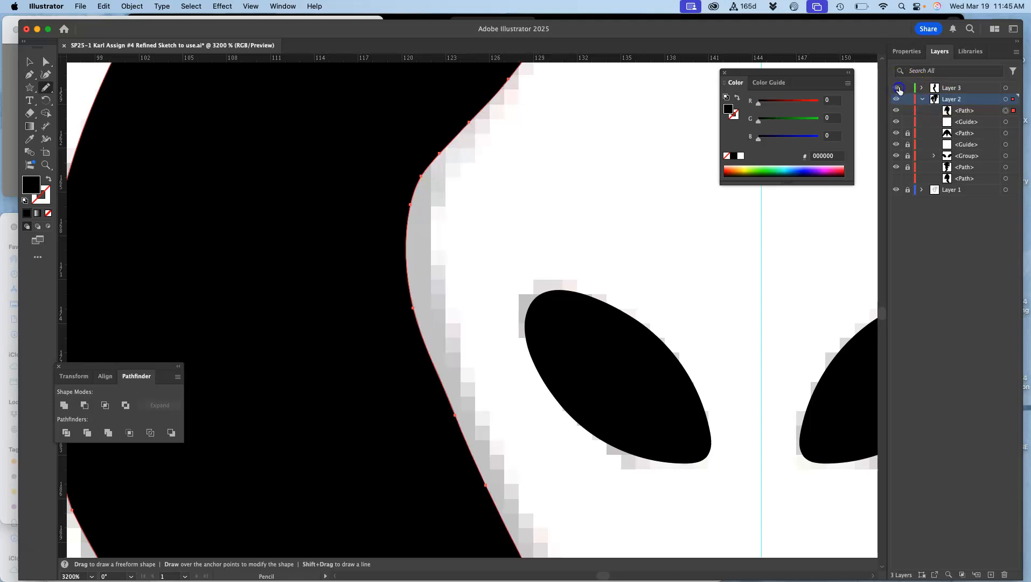
pyautogui.click(898, 88)
pyautogui.click(896, 88)
pyautogui.click(896, 88)
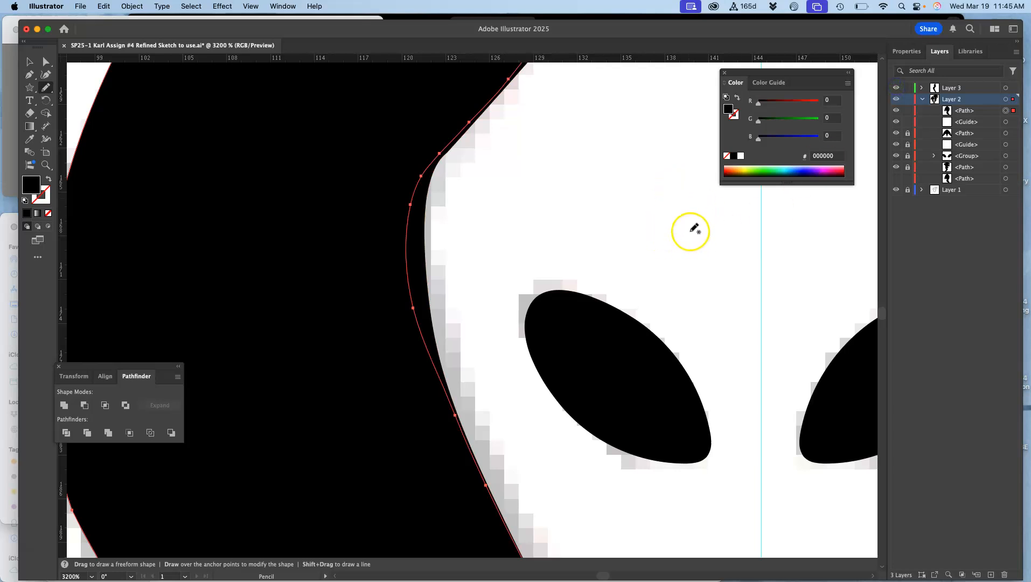
# Select the wing copy on Layer 3 and redraw its upper inner edge with the Pencil tool to follow the neck's curve.
pyautogui.scroll(-5, 695, 227)
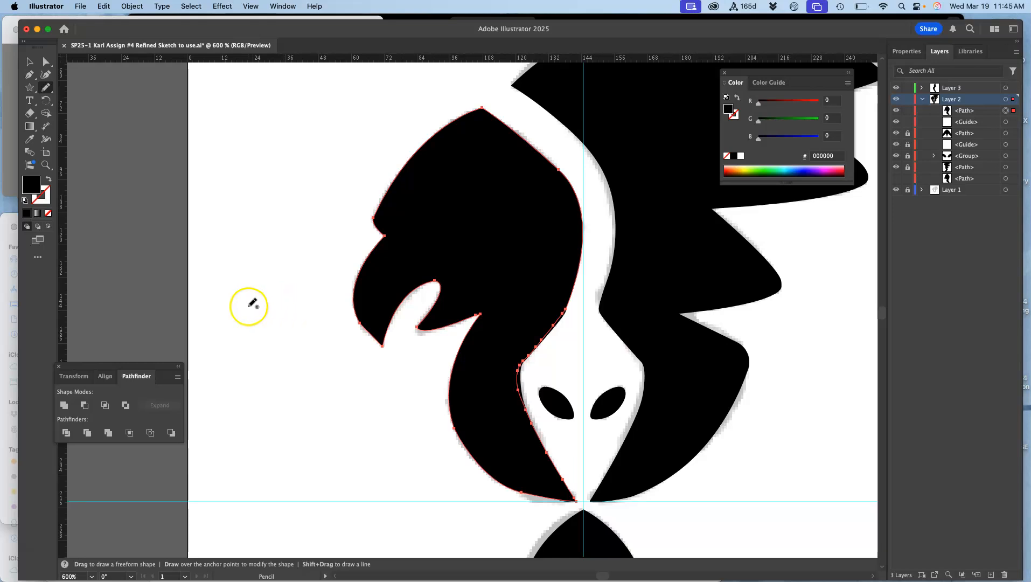
pyautogui.press('super+equal')
pyautogui.press('super+equal')
pyautogui.press('super+equal')
pyautogui.press('super+equal')
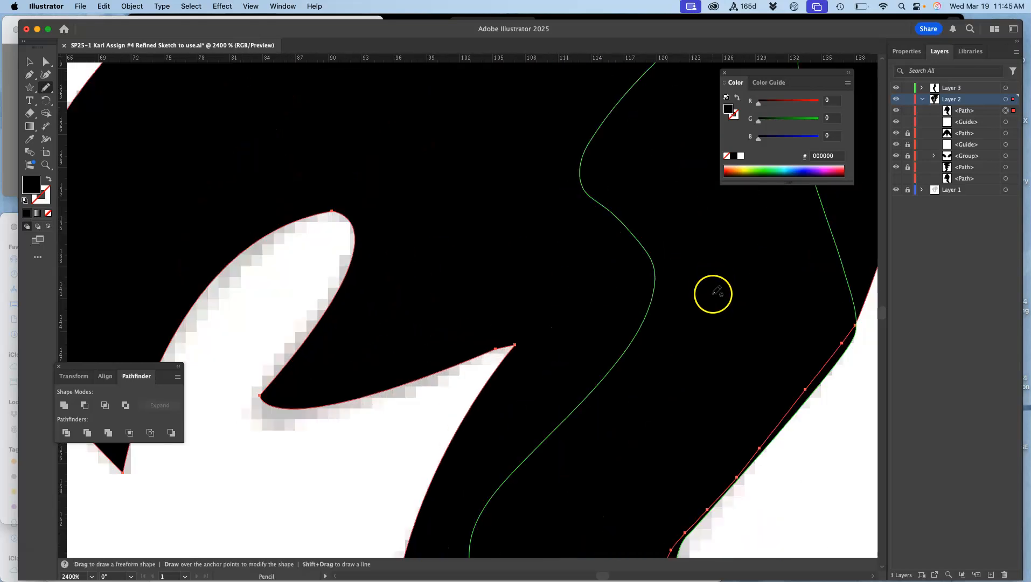
pyautogui.moveTo(721, 315); pyautogui.dragTo(578, 201)
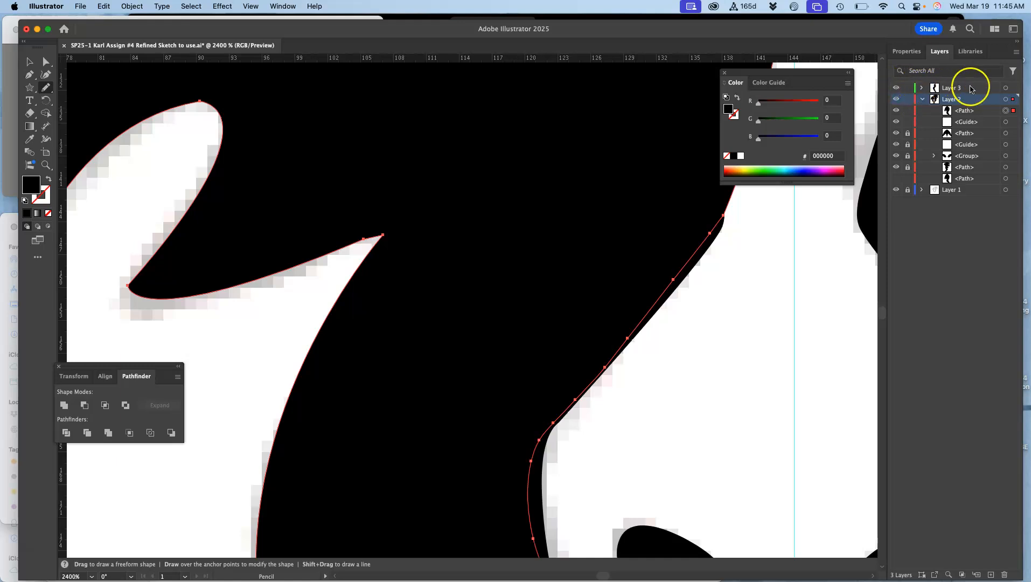
pyautogui.click(1005, 88)
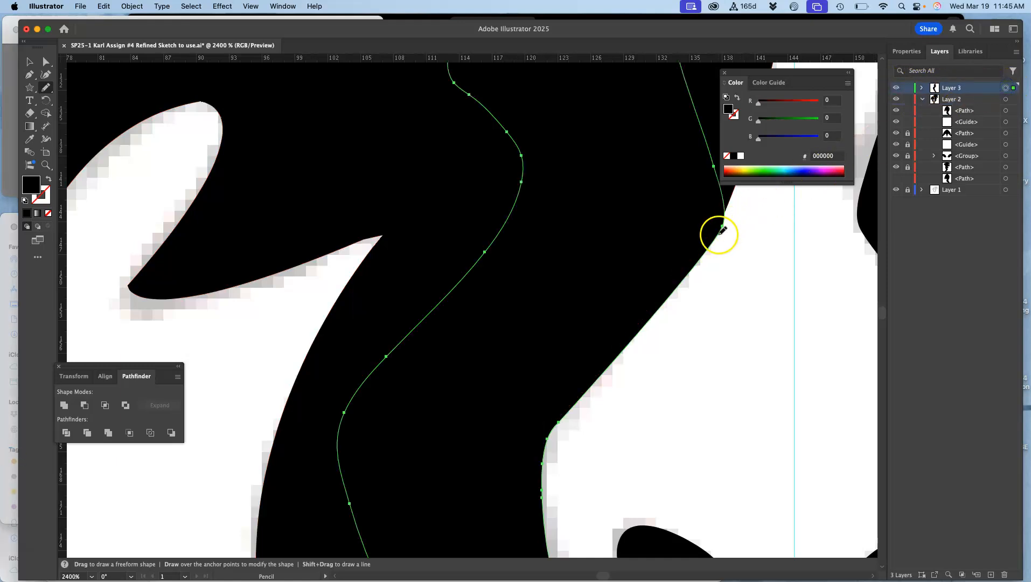
pyautogui.press('space')
pyautogui.moveTo(737, 212); pyautogui.dragTo(666, 308)
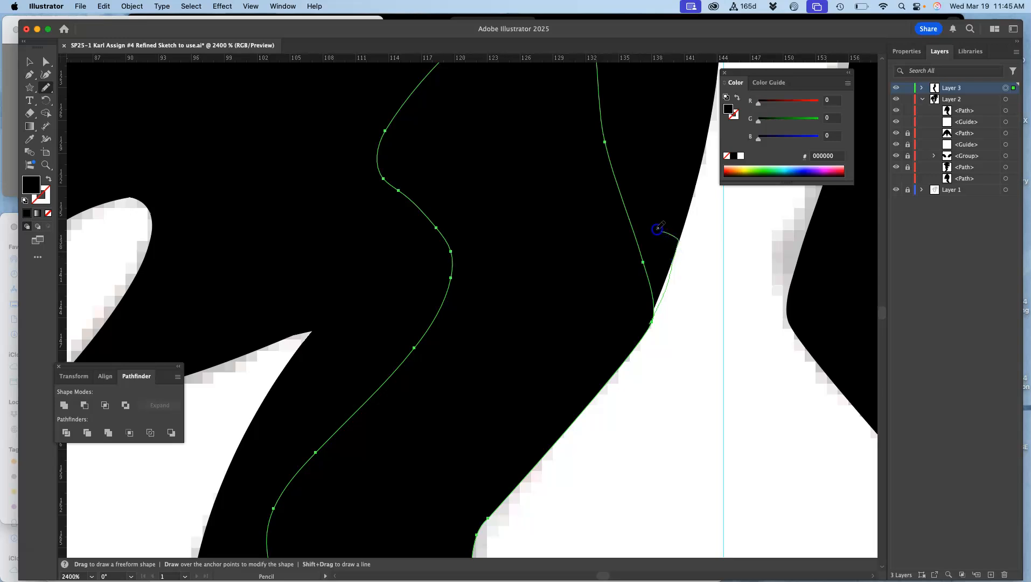
pyautogui.moveTo(620, 187); pyautogui.dragTo(619, 185)
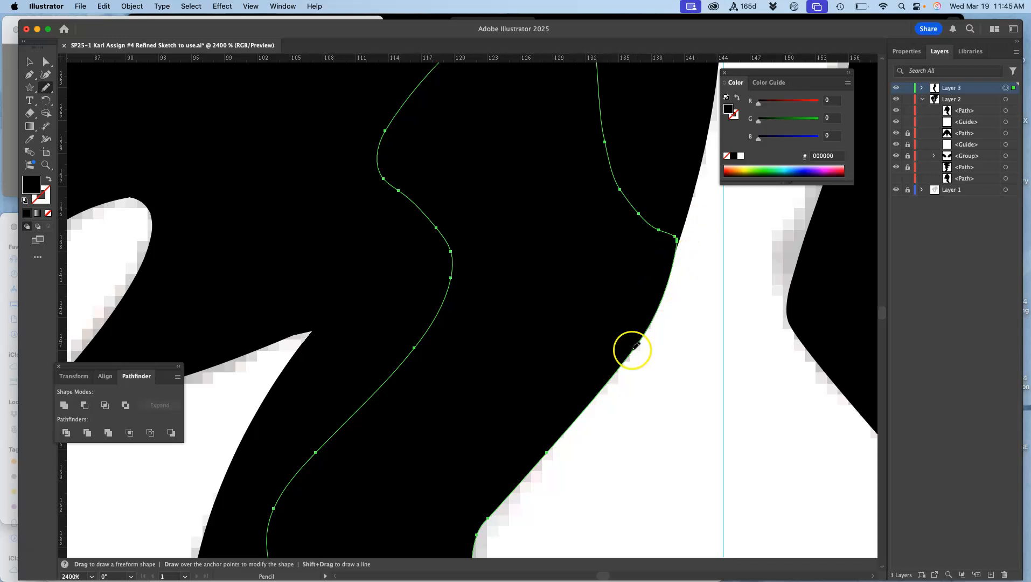
pyautogui.press('a')
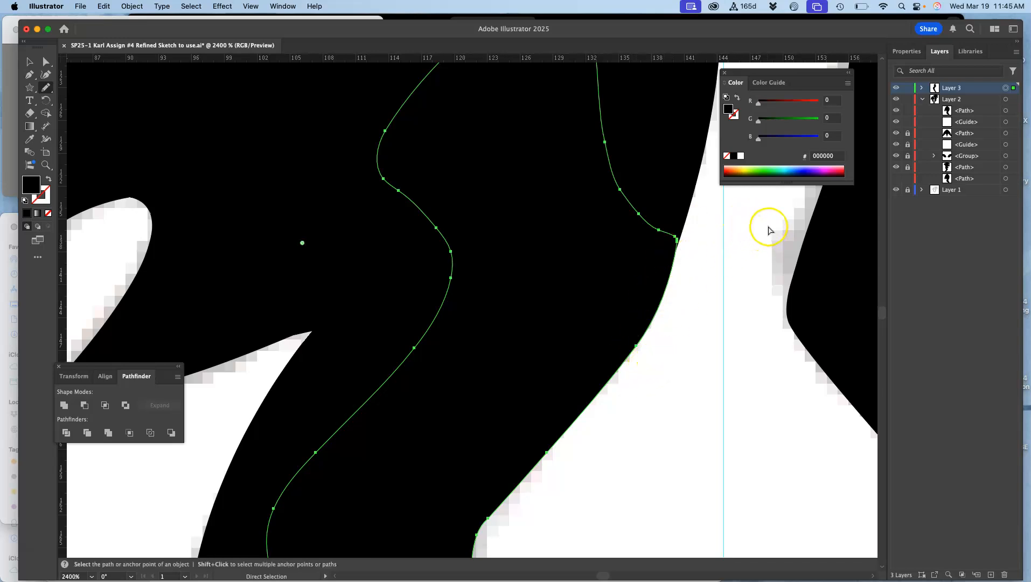
# Compare the neck's inner edge with the wing copy on Layer 3 hidden and shown.
pyautogui.press('super+minus')
pyautogui.press('super+minus')
pyautogui.press('super+minus')
pyautogui.press('super+minus')
pyautogui.press('n')
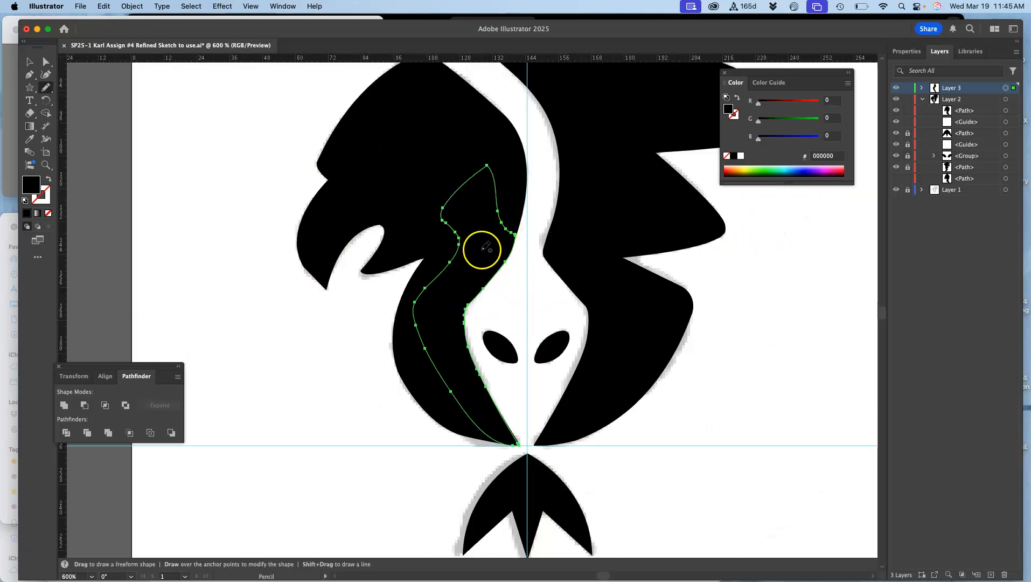
pyautogui.click(895, 87)
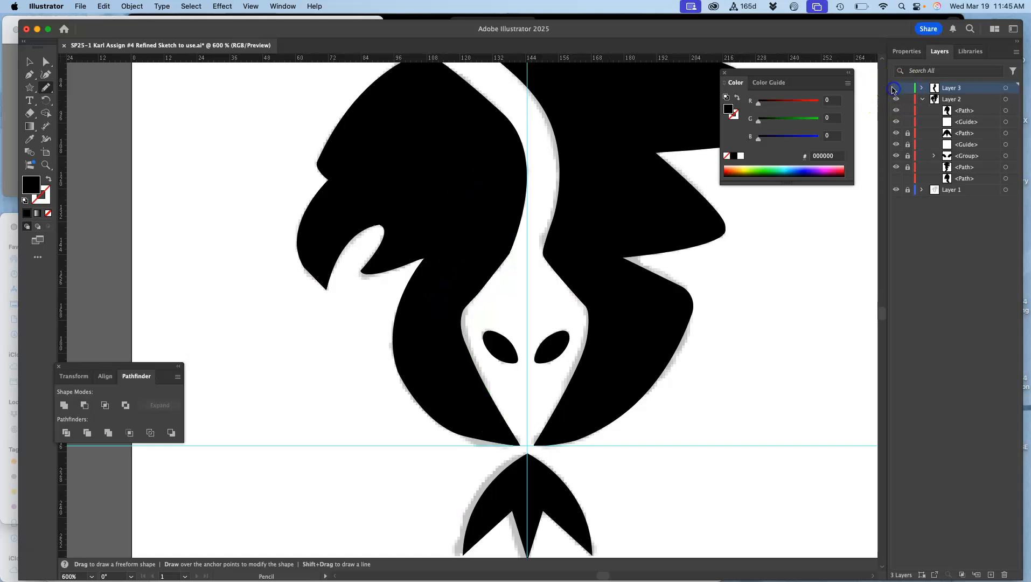
pyautogui.click(895, 87)
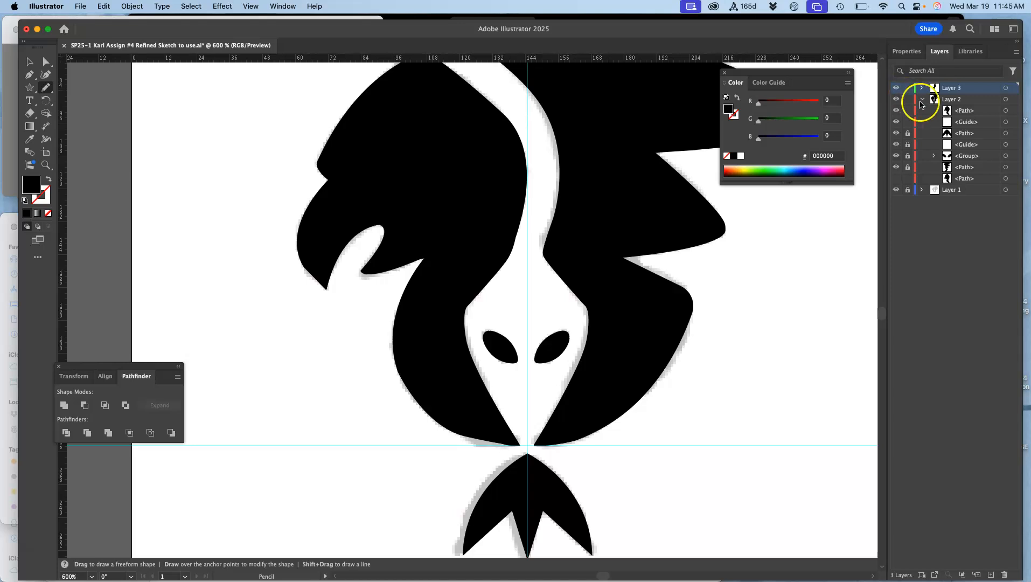
# Select the wing copy together with the head and neck path and unite them into one shape with Pathfinder.
pyautogui.click(1006, 88)
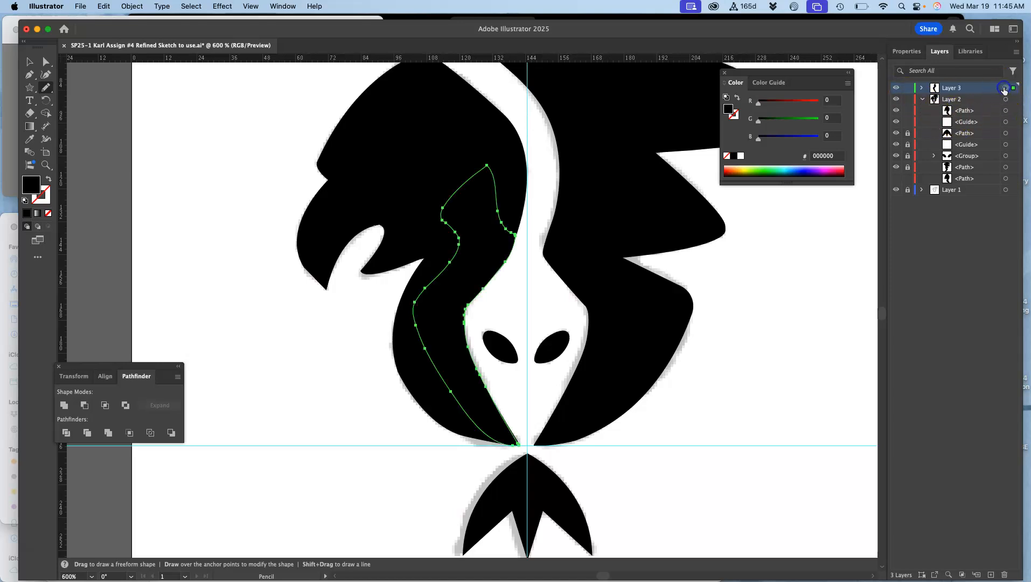
pyautogui.keyDown('shift'); pyautogui.click(1006, 111); pyautogui.keyUp('shift')
pyautogui.click(64, 405)
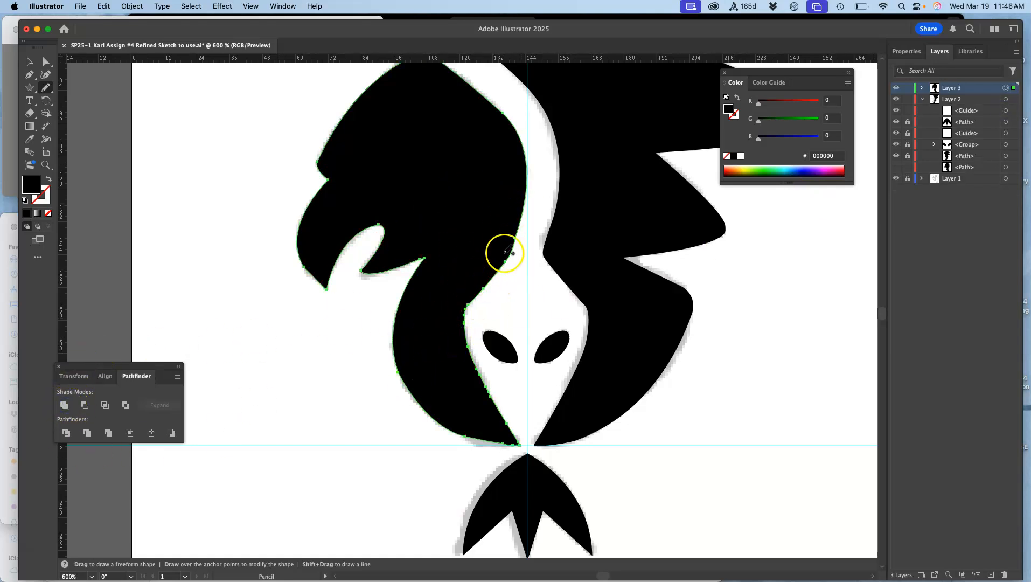
# Smooth the united shape's inner neck edge above the face by redrawing it with the Pencil tool.
pyautogui.scroll(4, 505, 252)
pyautogui.moveTo(714, 300)
pyautogui.mouseDown()
pyautogui.moveTo(507, 308)
pyautogui.moveTo(461, 328)
pyautogui.mouseUp()
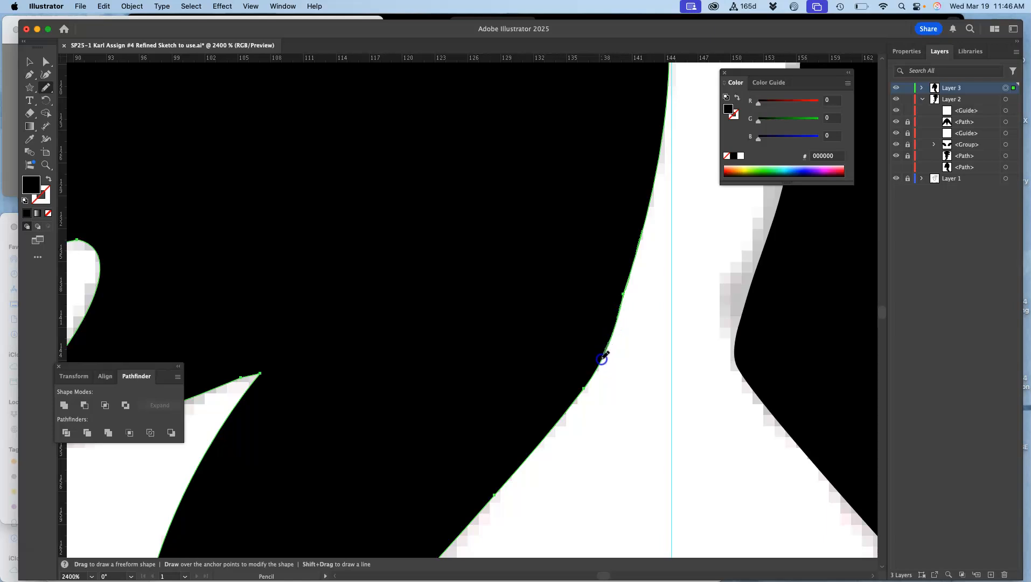
pyautogui.moveTo(584, 389); pyautogui.dragTo(660, 178)
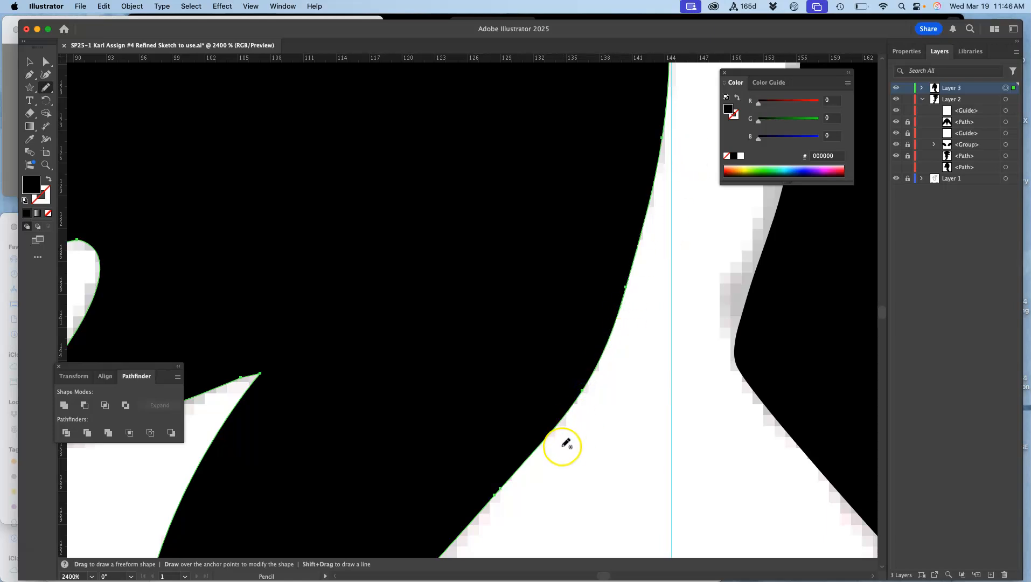
# Hide the Layer 1 sketch and both guides in Layer 2, leaving the black logo shapes deselected.
pyautogui.scroll(-10, 689, 347)
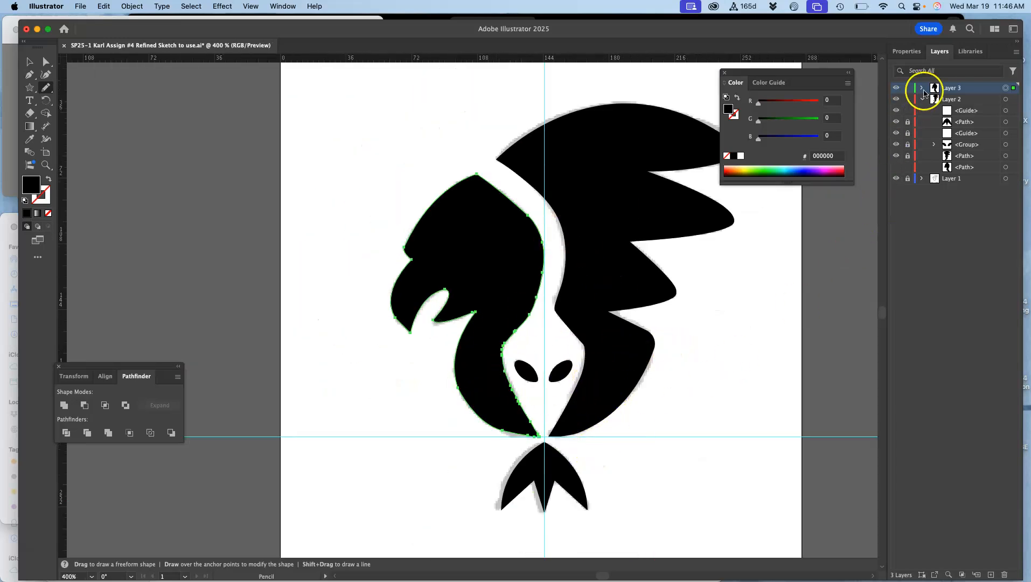
pyautogui.click(896, 179)
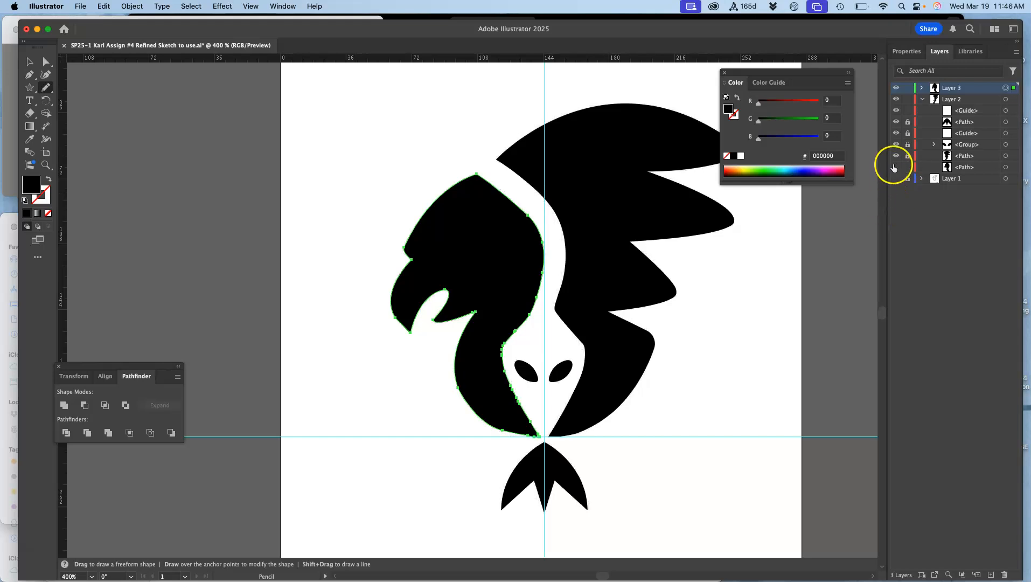
pyautogui.click(46, 61)
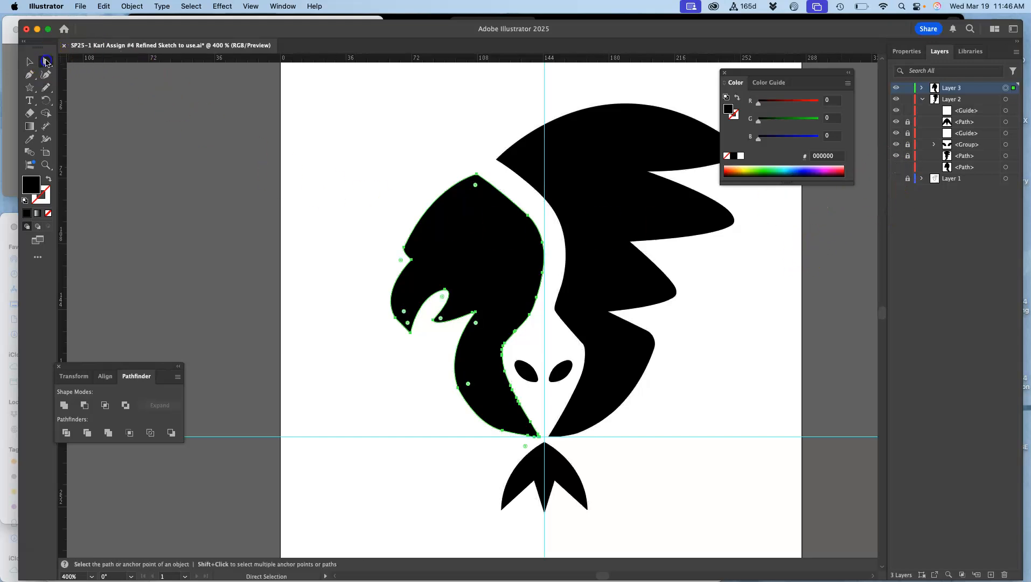
pyautogui.click(315, 112)
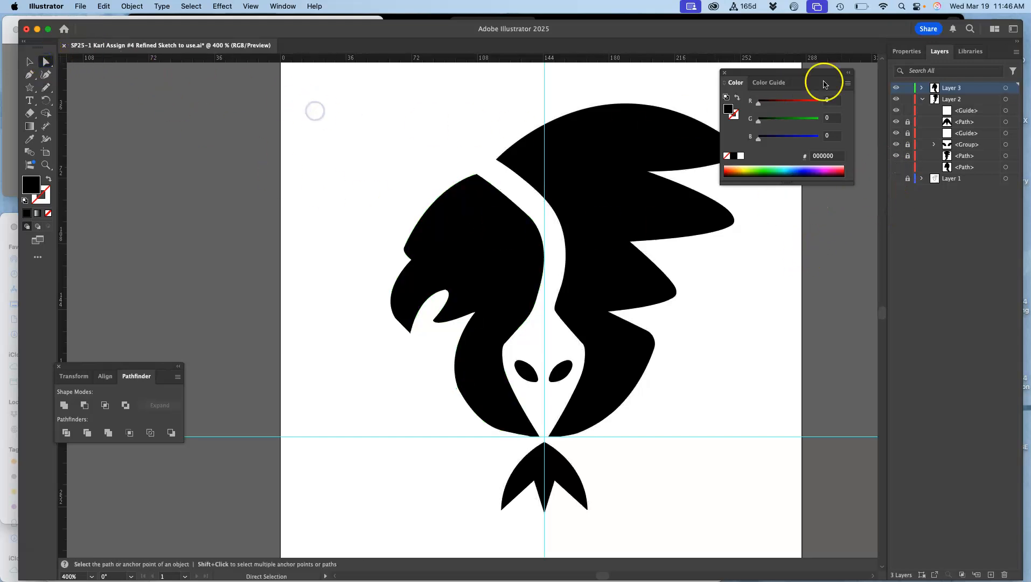
pyautogui.click(921, 88)
pyautogui.click(897, 122)
pyautogui.click(897, 144)
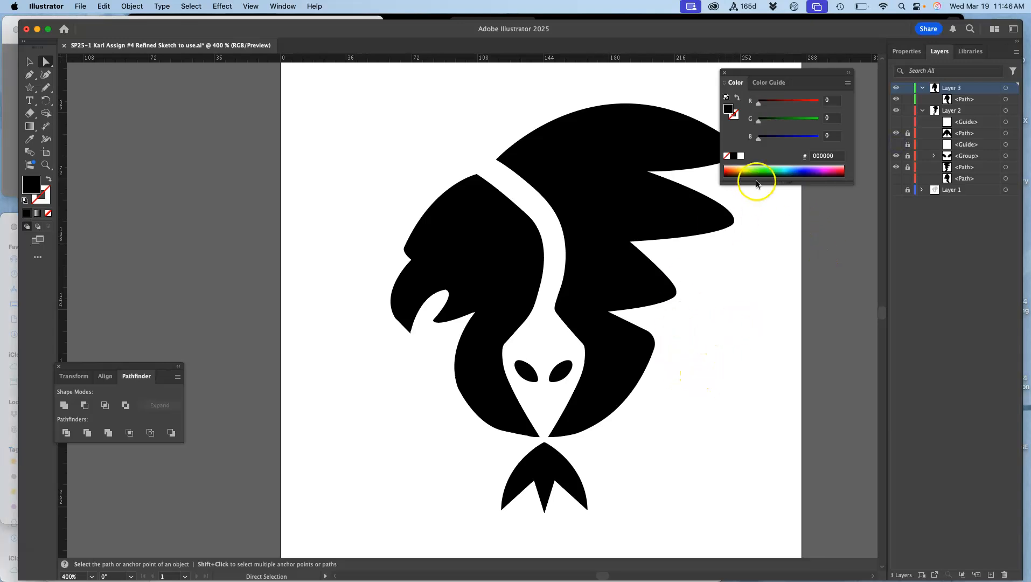
# Show the Layer 1 sketch again and hide Layer 3 to expose the sketched head and its eye.
pyautogui.click(894, 190)
pyautogui.click(896, 88)
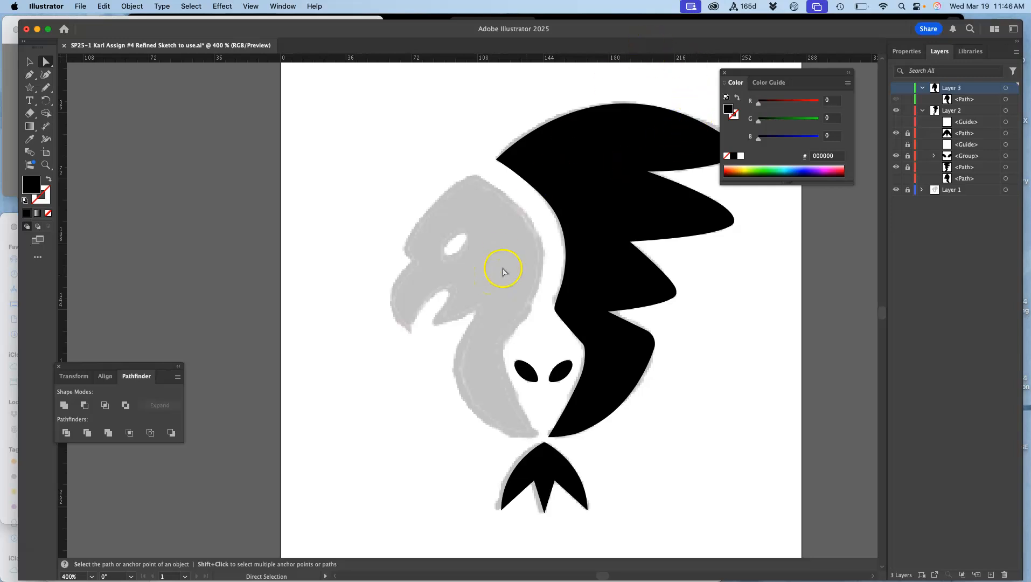
pyautogui.press('super+equal')
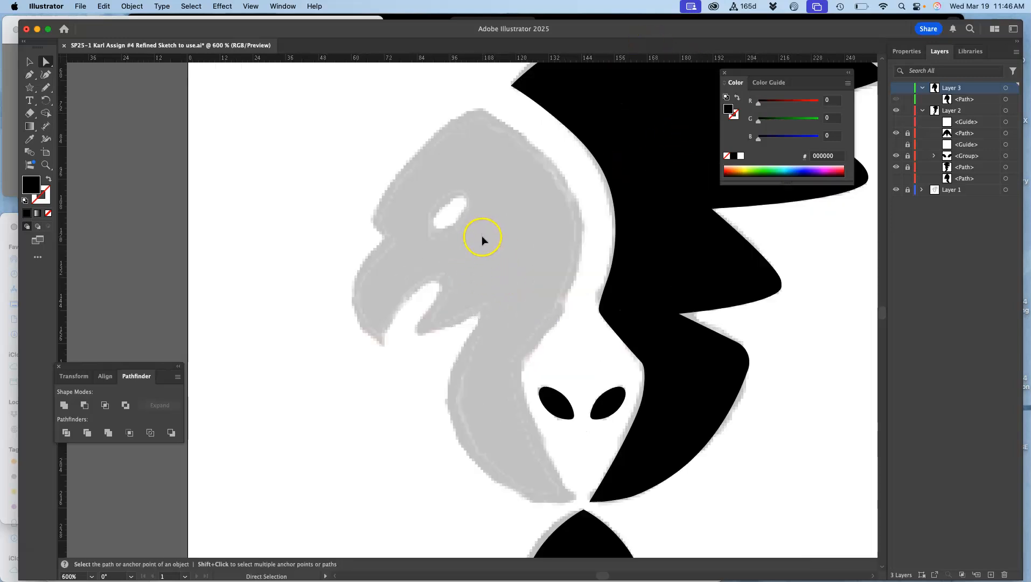
# Lock the hidden Layer 3 and add a new layer above it for the eye.
pyautogui.hotkey('shift', '=')
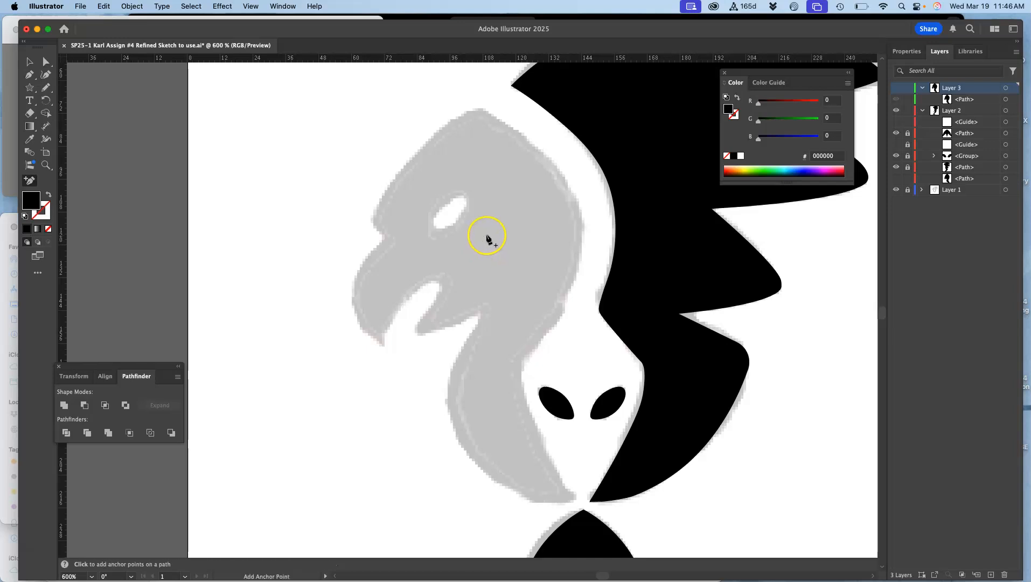
pyautogui.click(901, 94)
pyautogui.click(901, 91)
pyautogui.click(901, 90)
pyautogui.click(944, 86)
pyautogui.click(896, 88)
pyautogui.click(896, 88)
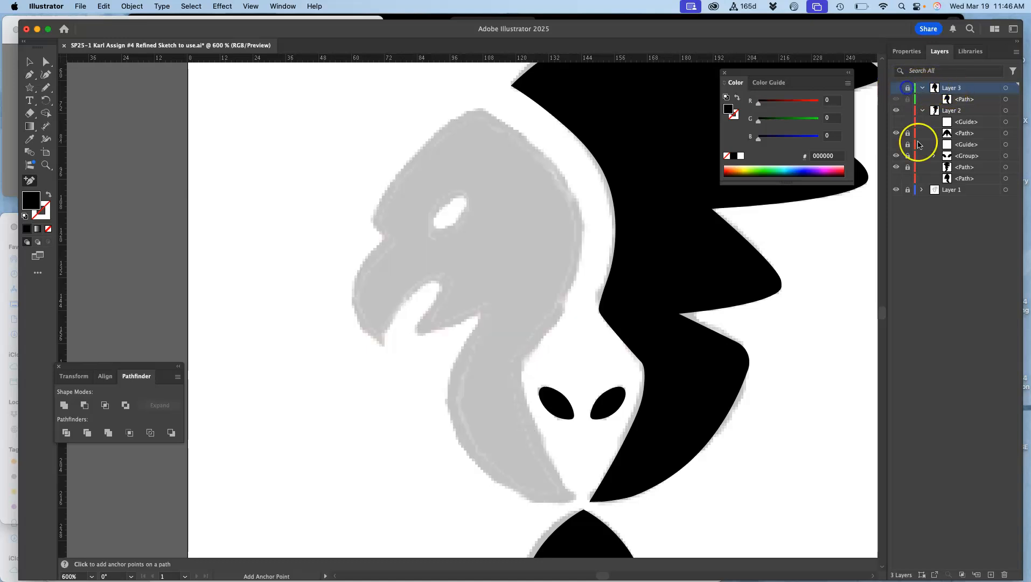
pyautogui.click(991, 573)
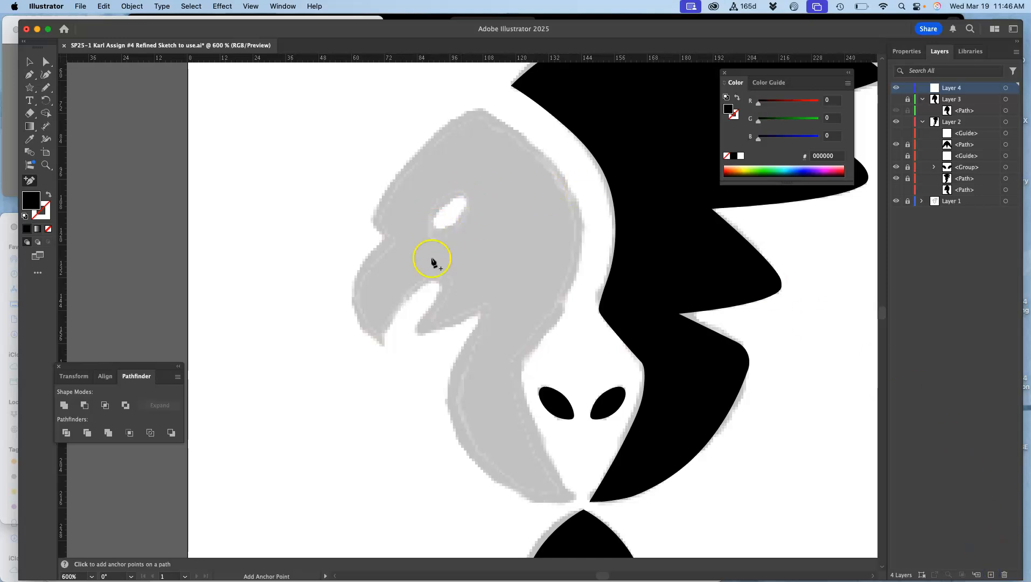
# Trace the sketched eye in the new layer as a closed four-point, straight-sided path with the Pen tool.
pyautogui.click(28, 76)
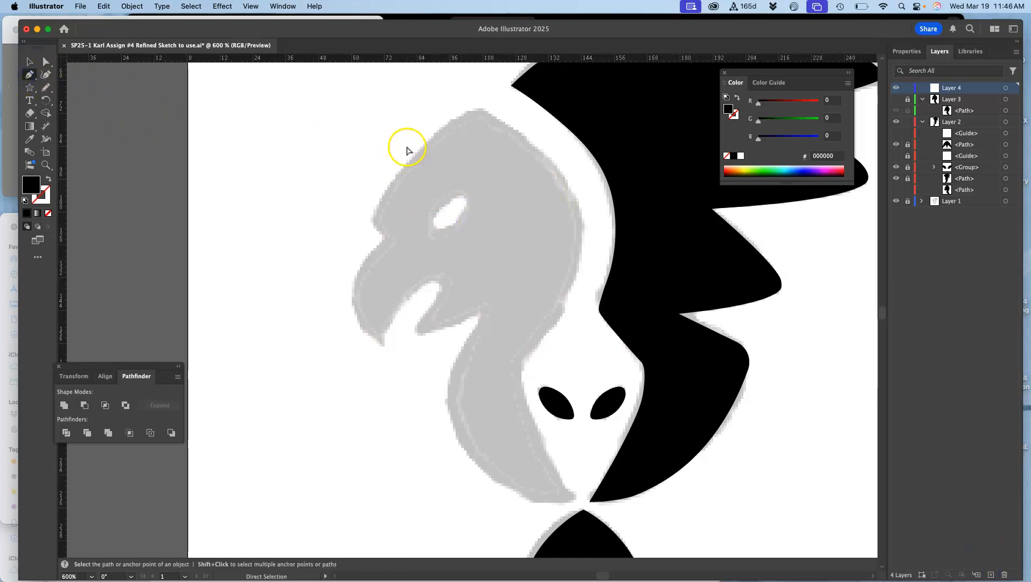
pyautogui.press('super+equal')
pyautogui.press('super+equal')
pyautogui.moveTo(485, 197); pyautogui.dragTo(492, 330)
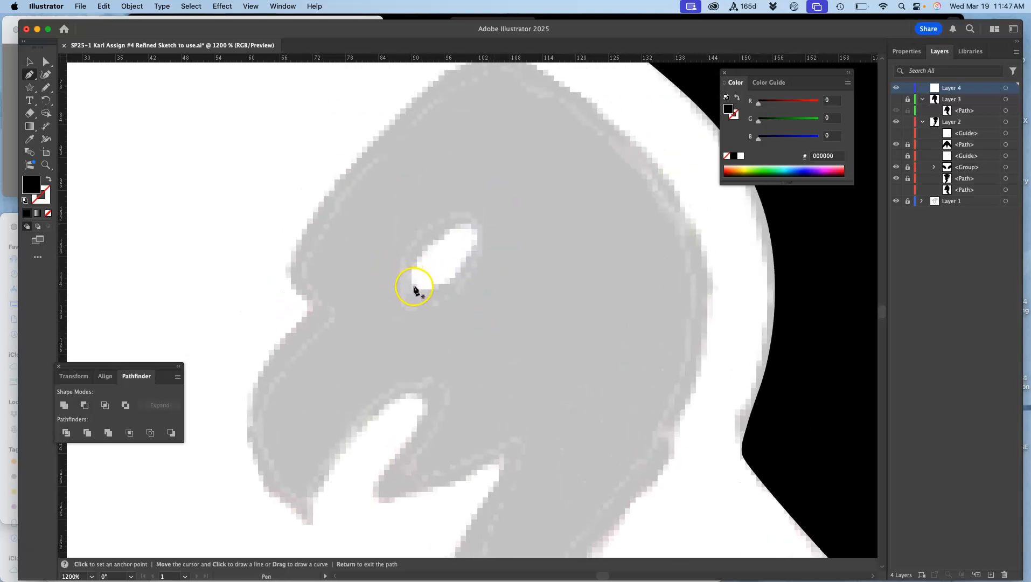
pyautogui.click(432, 242)
pyautogui.click(474, 226)
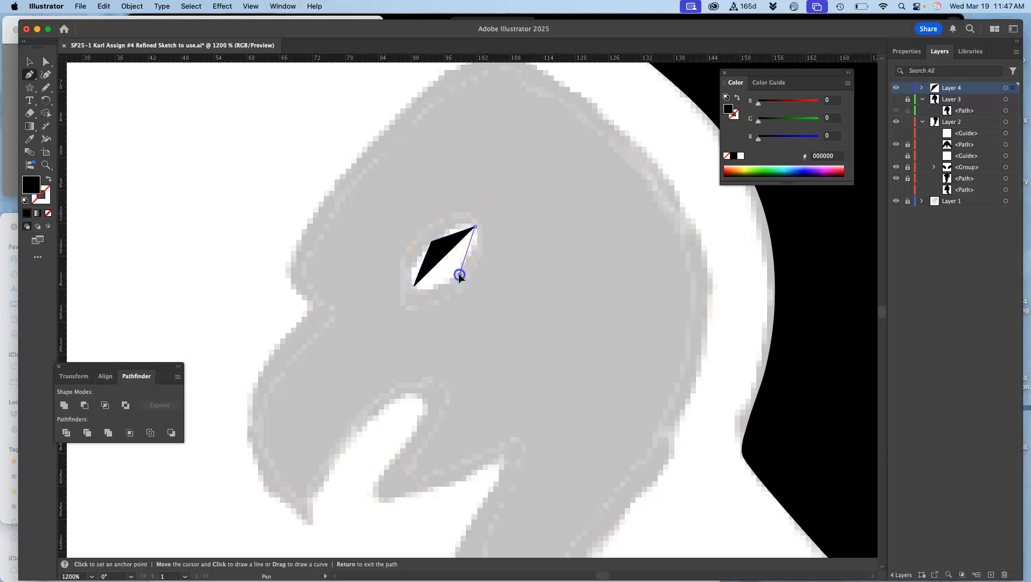
pyautogui.click(459, 274)
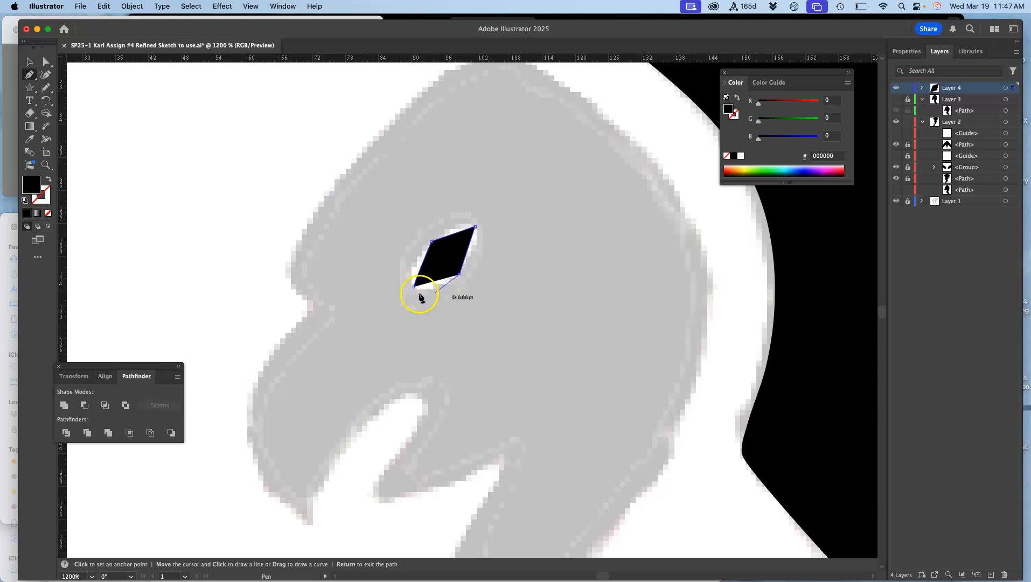
pyautogui.click(414, 286)
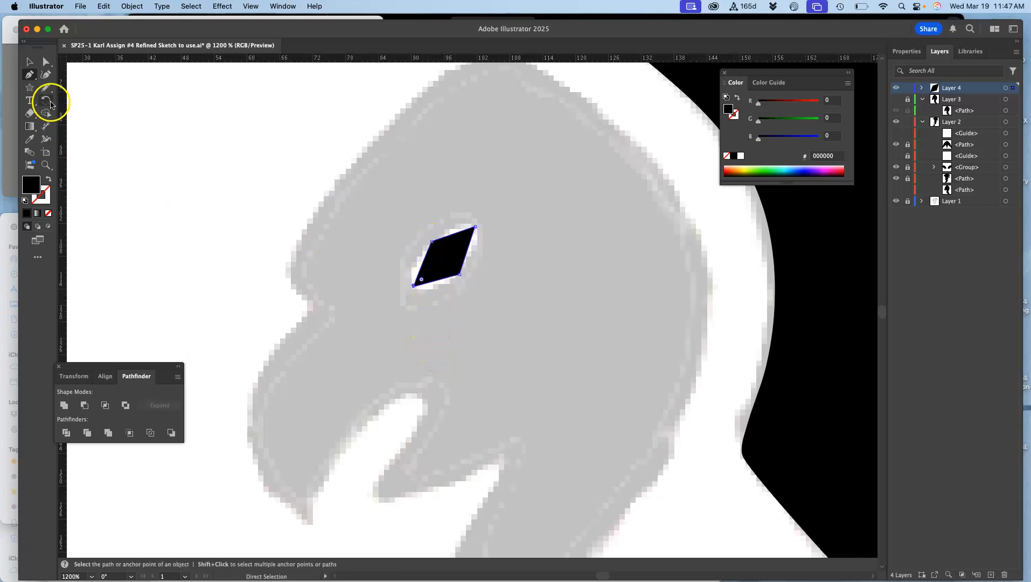
# Curve the upper and lower side points of the eye path with the Anchor Point tool to fit the sketched opening, leaving it deselected.
pyautogui.moveTo(30, 75); pyautogui.dragTo(75, 92)
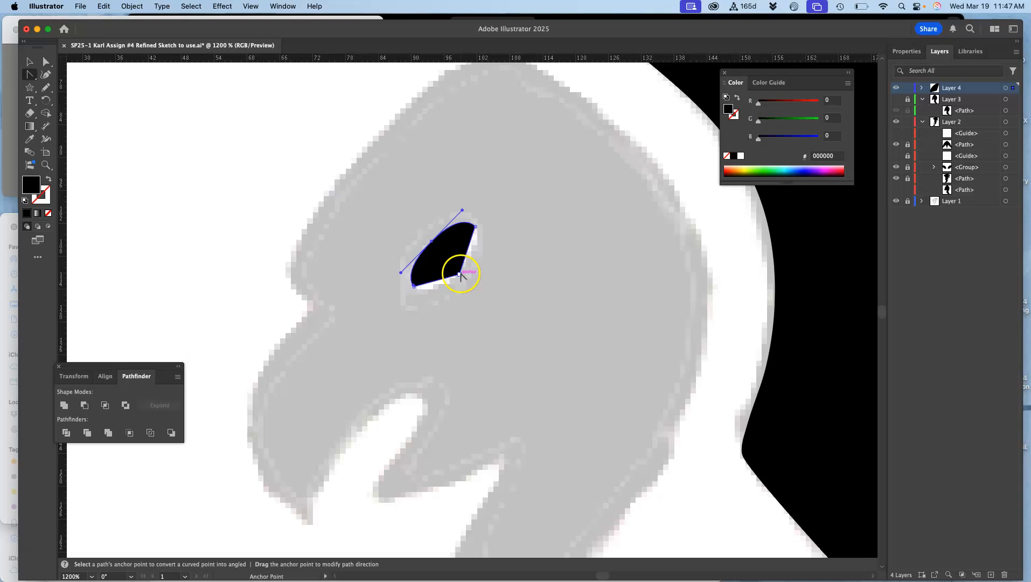
pyautogui.moveTo(469, 269); pyautogui.dragTo(437, 307)
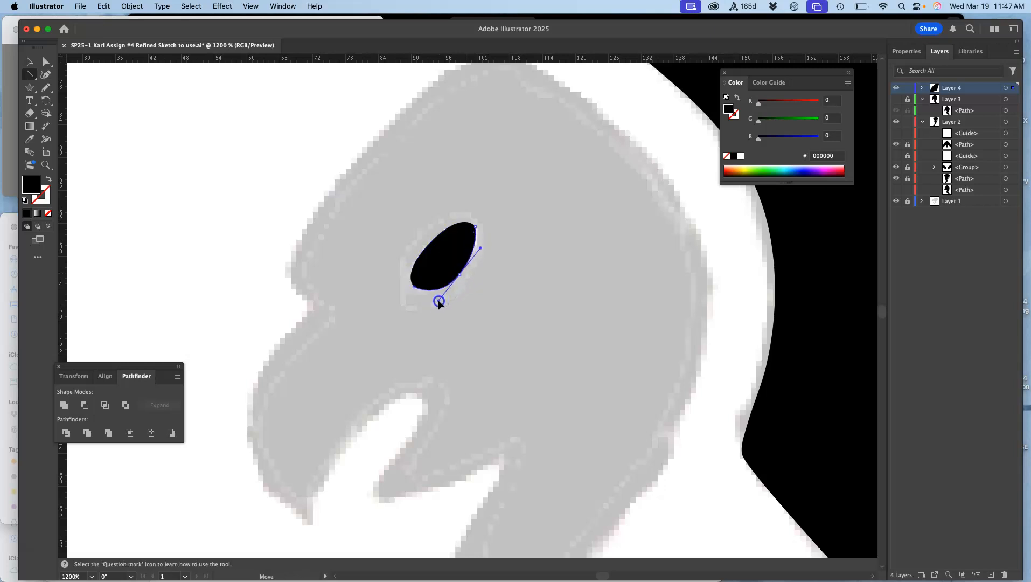
pyautogui.click(449, 281)
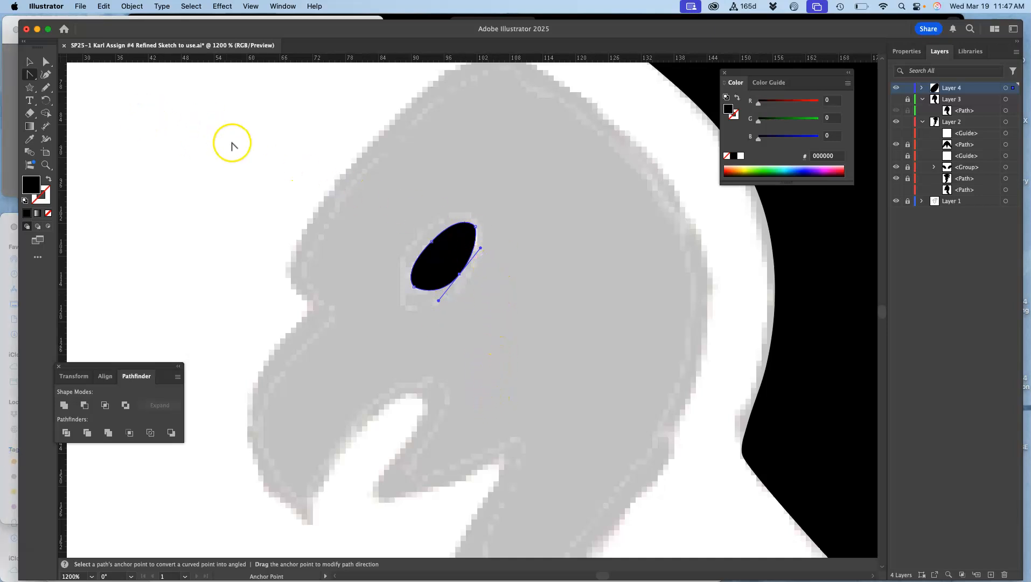
pyautogui.click(45, 61)
pyautogui.click(139, 98)
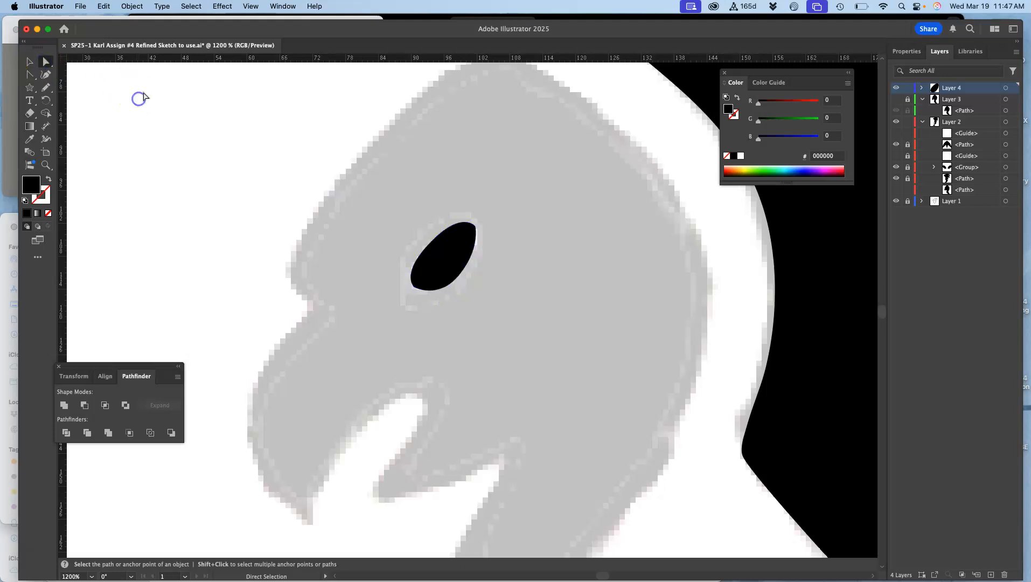
# Expand Layer 4 and hide only its eye path, keeping the layer itself visible.
pyautogui.click(895, 88)
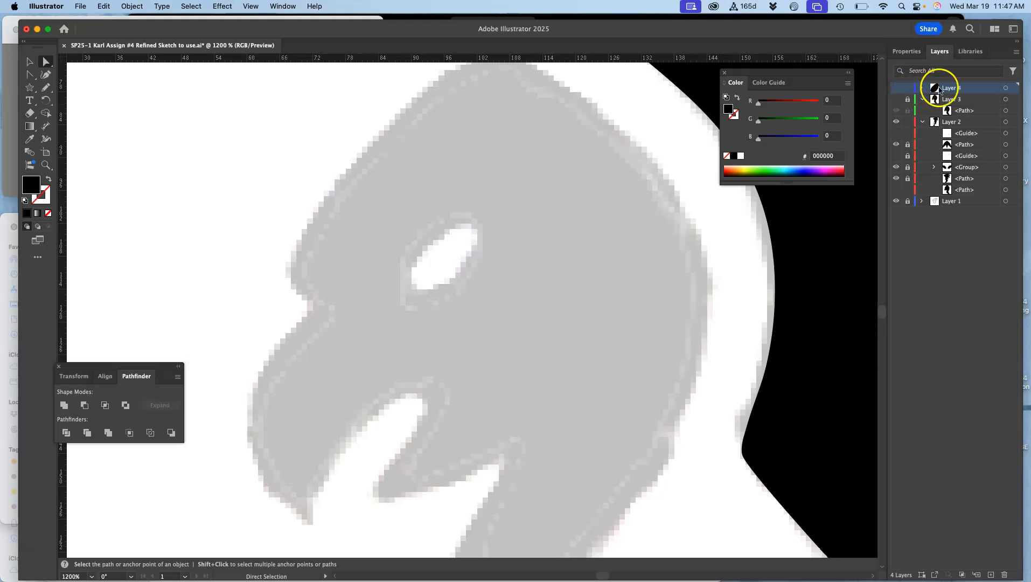
pyautogui.click(922, 88)
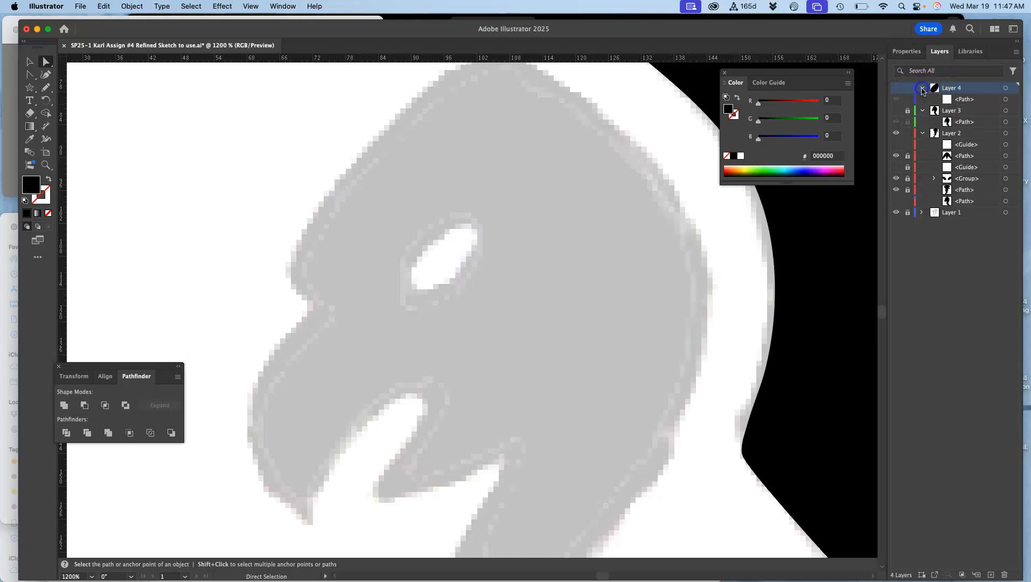
pyautogui.click(896, 89)
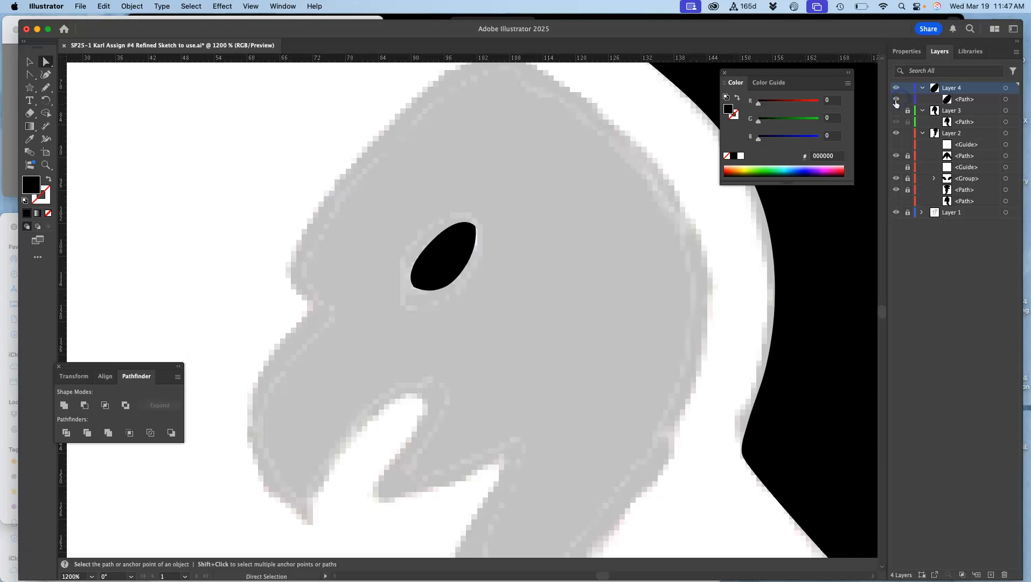
pyautogui.click(896, 99)
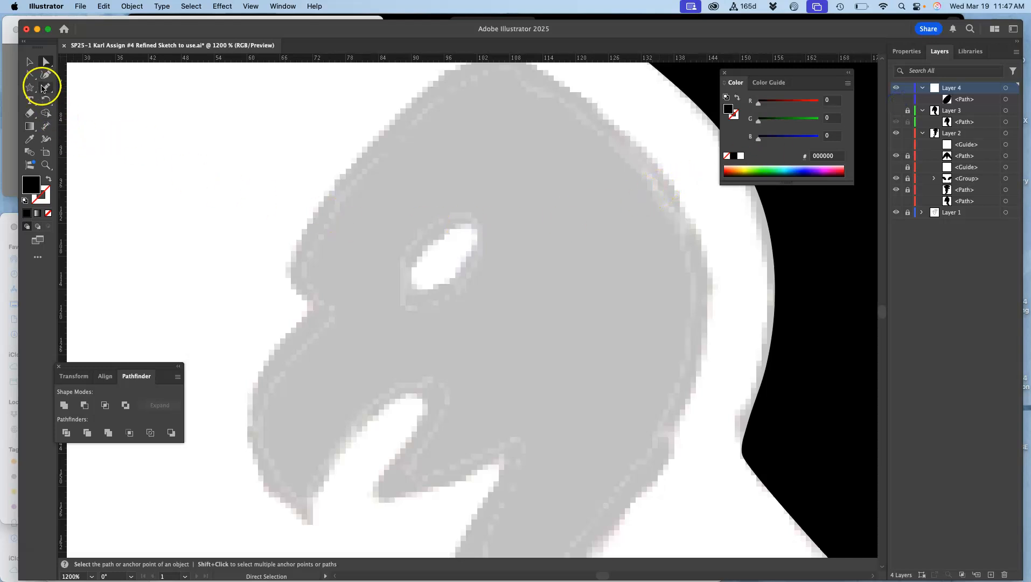
# Trace a second version of the eye with curved Pen tool segments, closing the path at its lower starting point and deselecting it.
pyautogui.moveTo(29, 75); pyautogui.dragTo(67, 71)
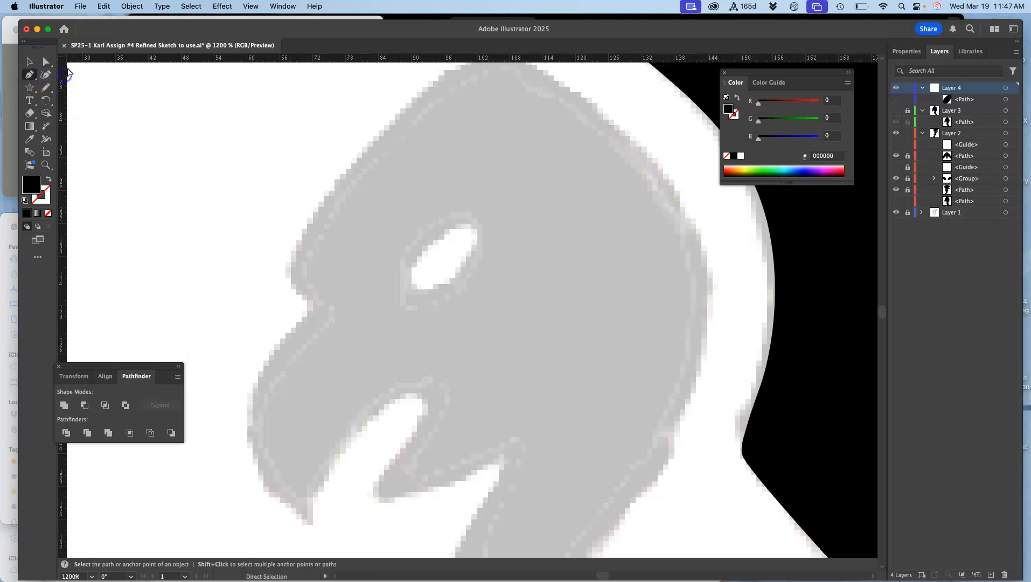
pyautogui.click(415, 288)
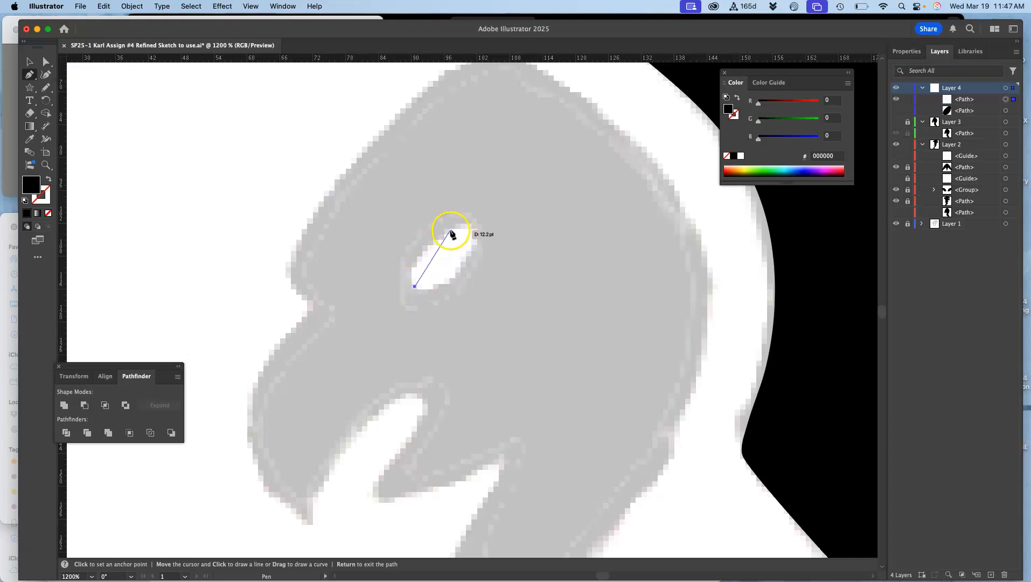
pyautogui.moveTo(451, 231); pyautogui.dragTo(478, 231)
pyautogui.click(451, 231)
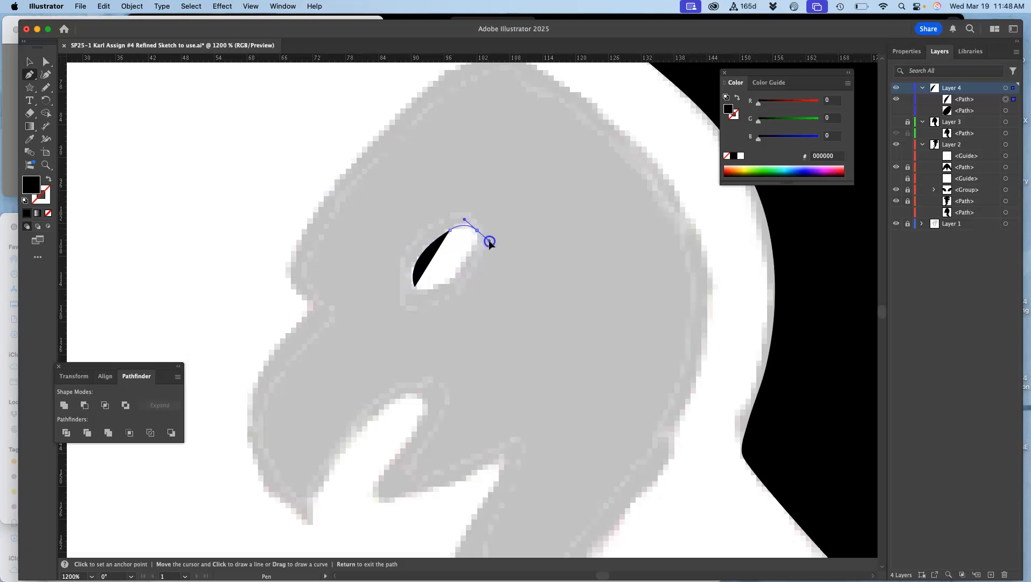
pyautogui.moveTo(490, 243); pyautogui.dragTo(489, 241)
pyautogui.click(478, 233)
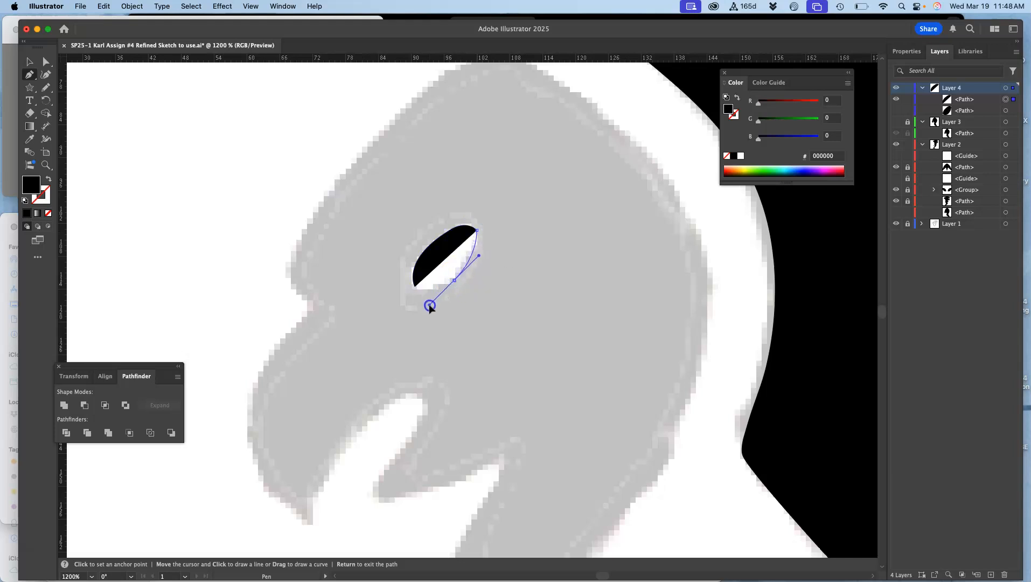
pyautogui.moveTo(429, 305); pyautogui.dragTo(430, 305)
pyautogui.click(455, 281)
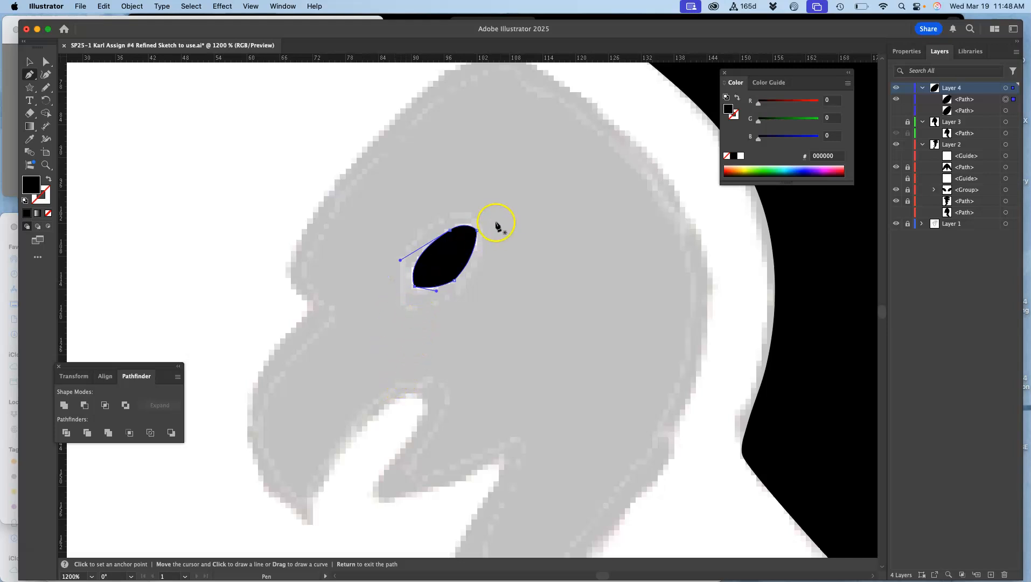
pyautogui.click(46, 61)
pyautogui.click(120, 87)
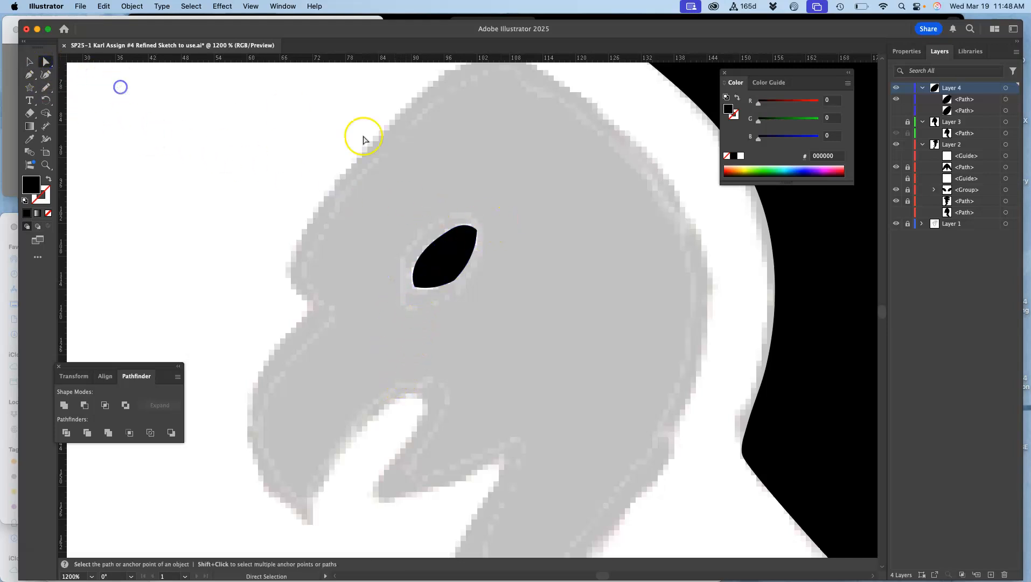
# Hide the second eye path and draw an ellipse over the sketched eye, rotated and positioned to match its slant.
pyautogui.click(896, 99)
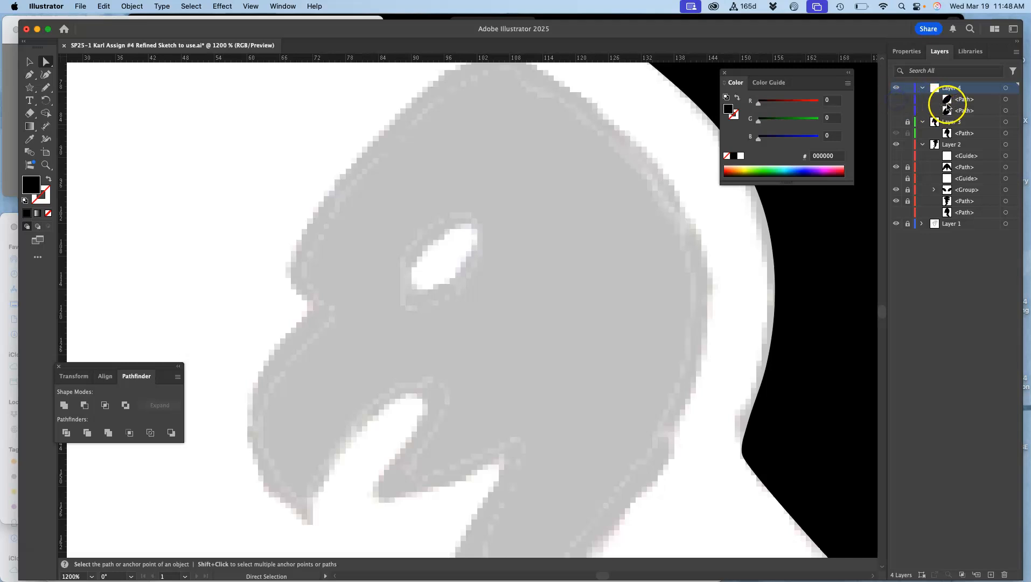
pyautogui.moveTo(38, 93); pyautogui.dragTo(67, 102)
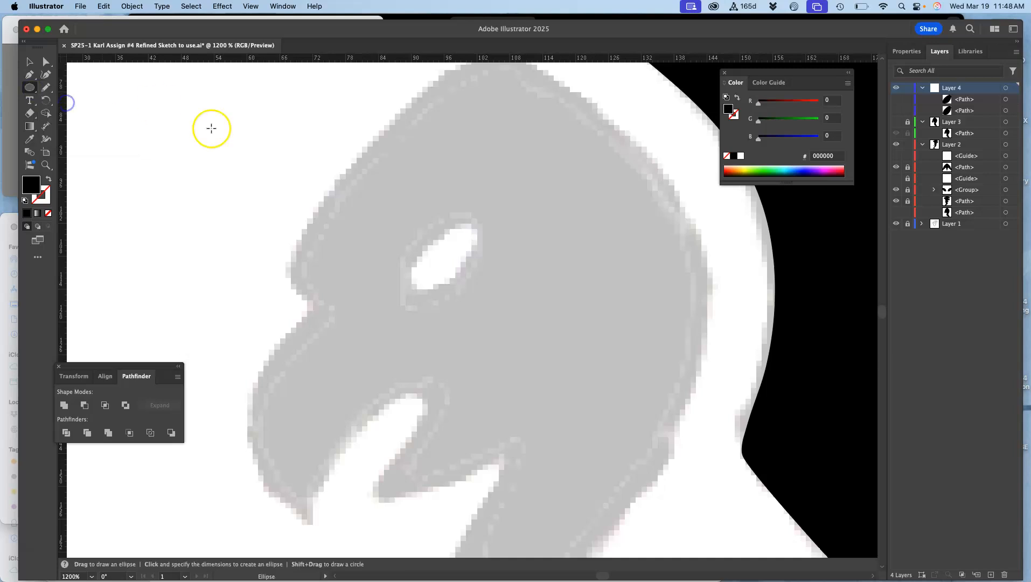
pyautogui.moveTo(387, 219); pyautogui.dragTo(478, 266)
pyautogui.click(29, 61)
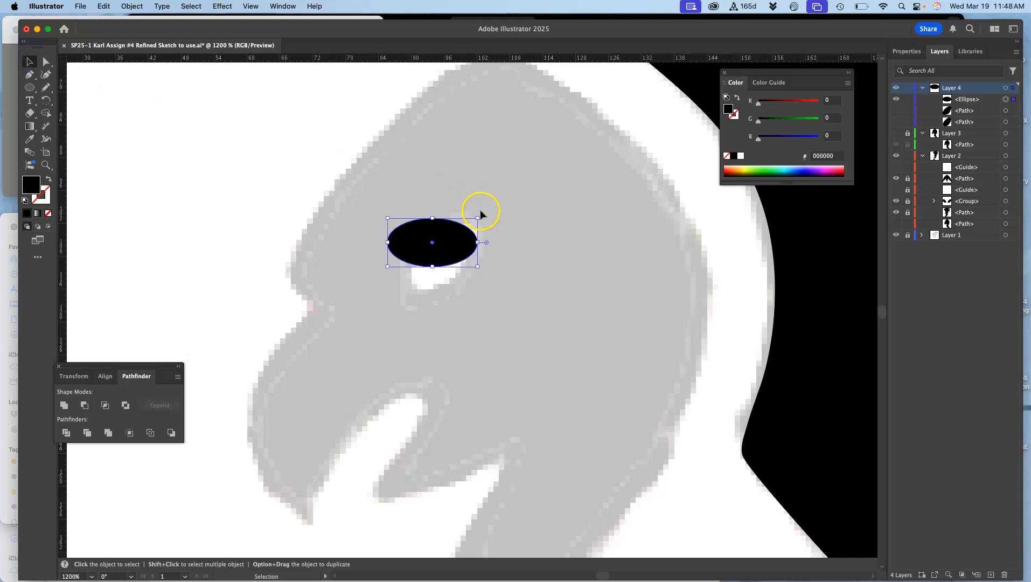
pyautogui.moveTo(481, 213); pyautogui.dragTo(451, 244)
pyautogui.click(509, 347)
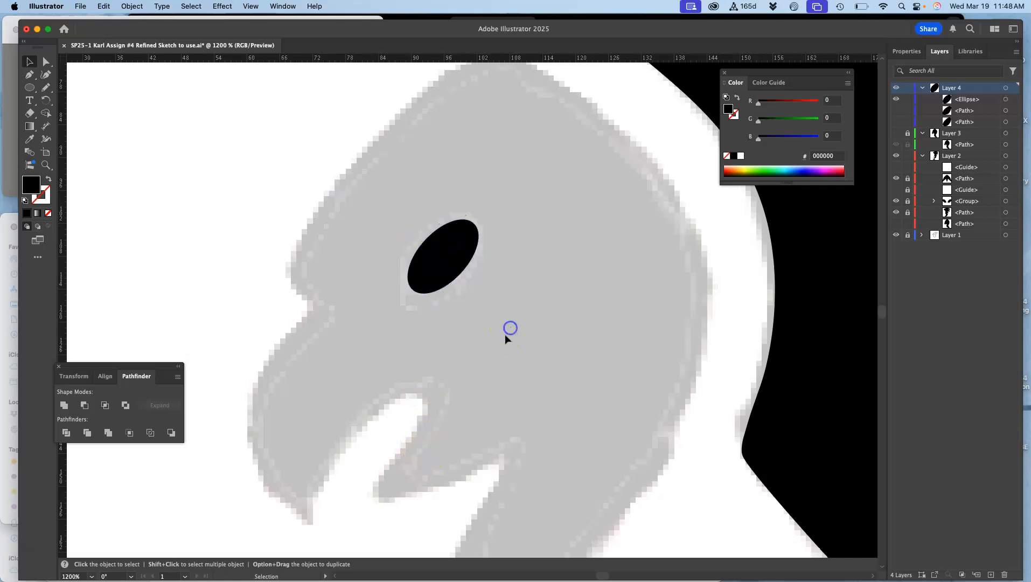
# Compare the three eye versions in Layer 4 by toggling their visibility individually, leaving all three shown.
pyautogui.click(896, 100)
pyautogui.click(896, 100)
pyautogui.click(896, 100)
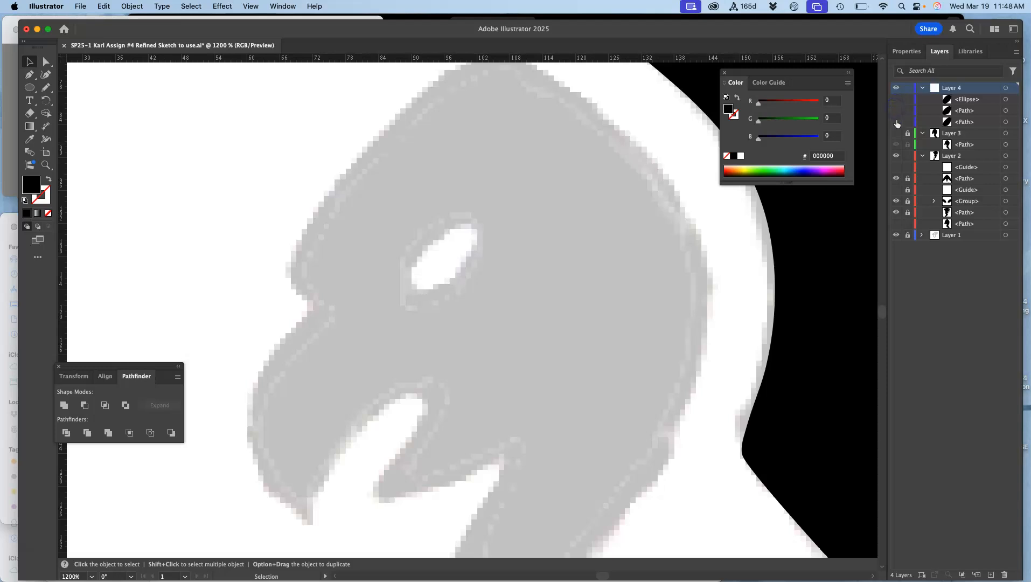
pyautogui.click(896, 122)
pyautogui.click(896, 121)
pyautogui.click(896, 110)
pyautogui.click(897, 111)
pyautogui.click(897, 101)
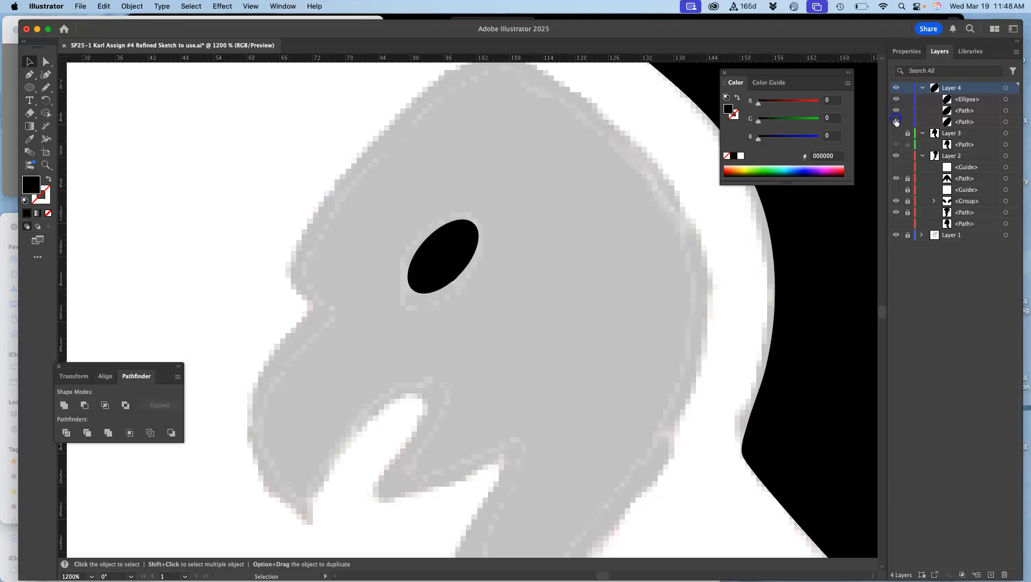
# Select the ellipse and both eye paths in Layer 4 and set their fill to white, FFFFFF.
pyautogui.click(1005, 99)
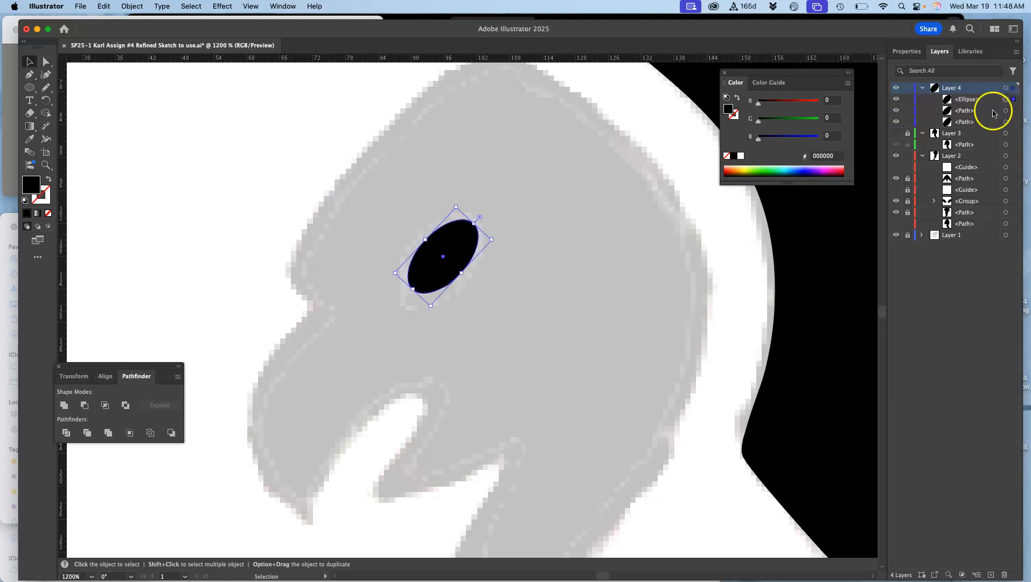
pyautogui.keyDown('shift'); pyautogui.click(1005, 111); pyautogui.keyUp('shift')
pyautogui.keyDown('shift'); pyautogui.click(1005, 122); pyautogui.keyUp('shift')
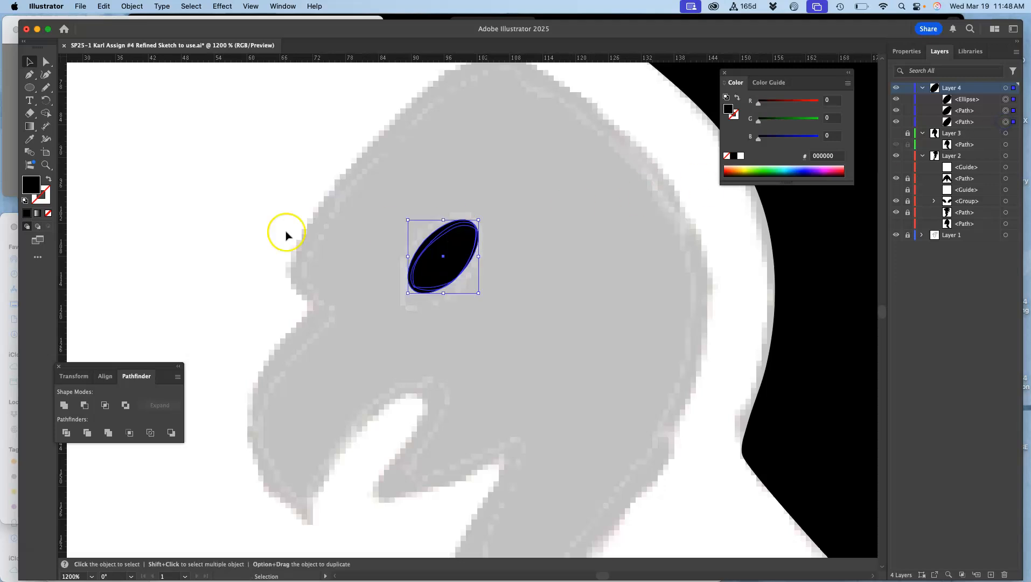
pyautogui.doubleClick(31, 184)
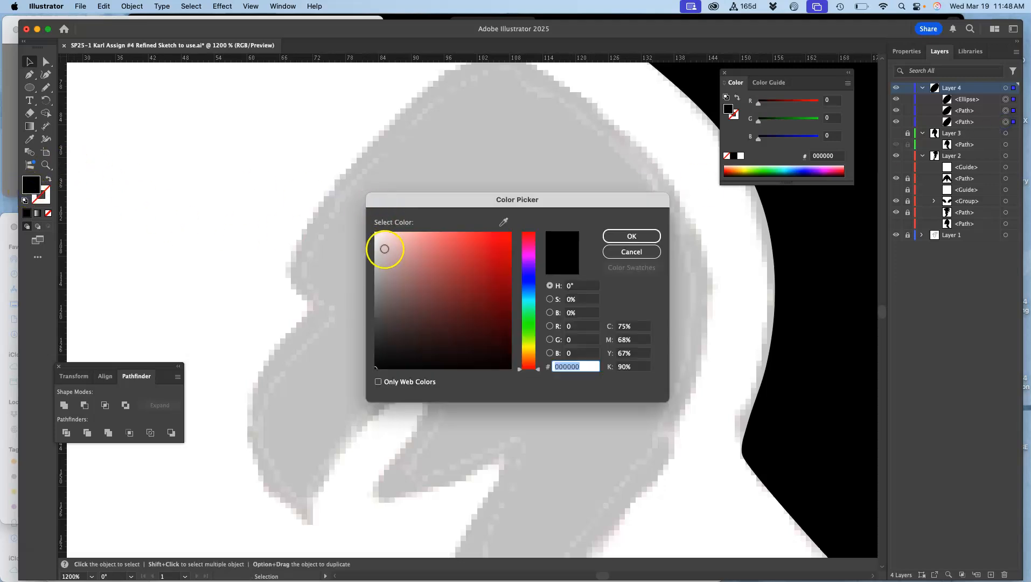
pyautogui.moveTo(384, 249); pyautogui.dragTo(371, 229)
pyautogui.click(625, 235)
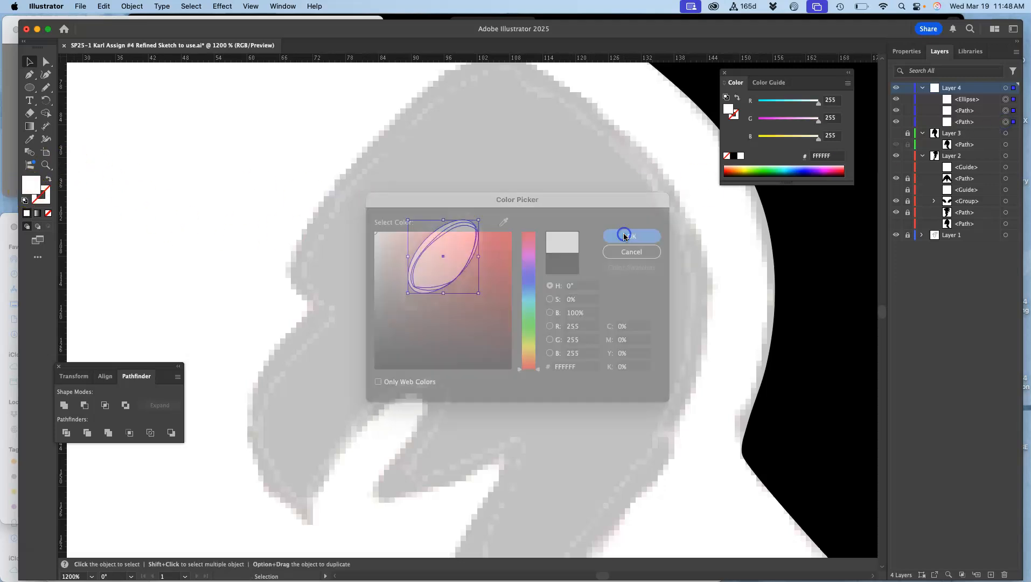
# Show Layer 3 beneath the white eye, deselect the eye shapes and fit the whole artboard in view.
pyautogui.click(896, 133)
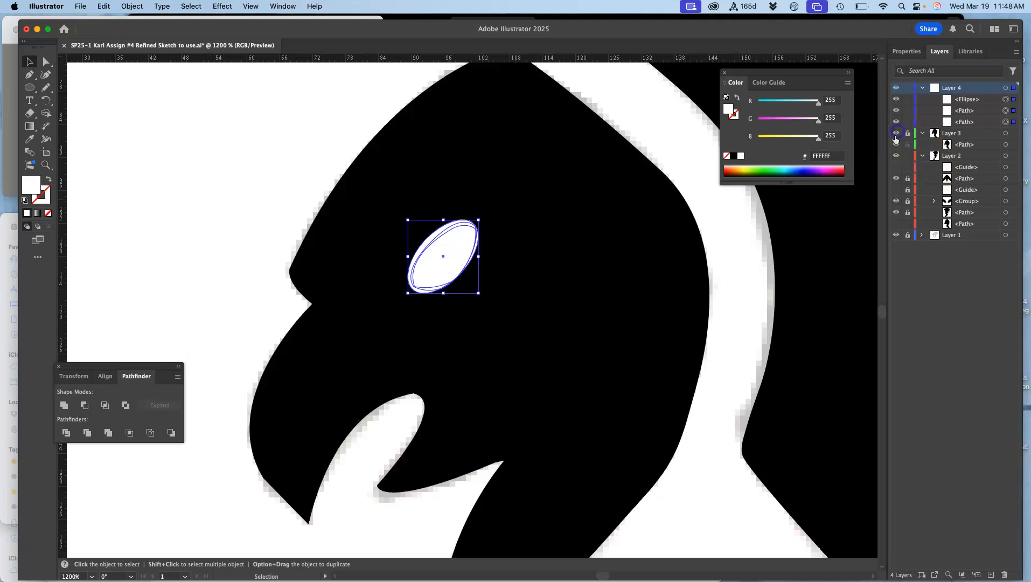
pyautogui.click(294, 161)
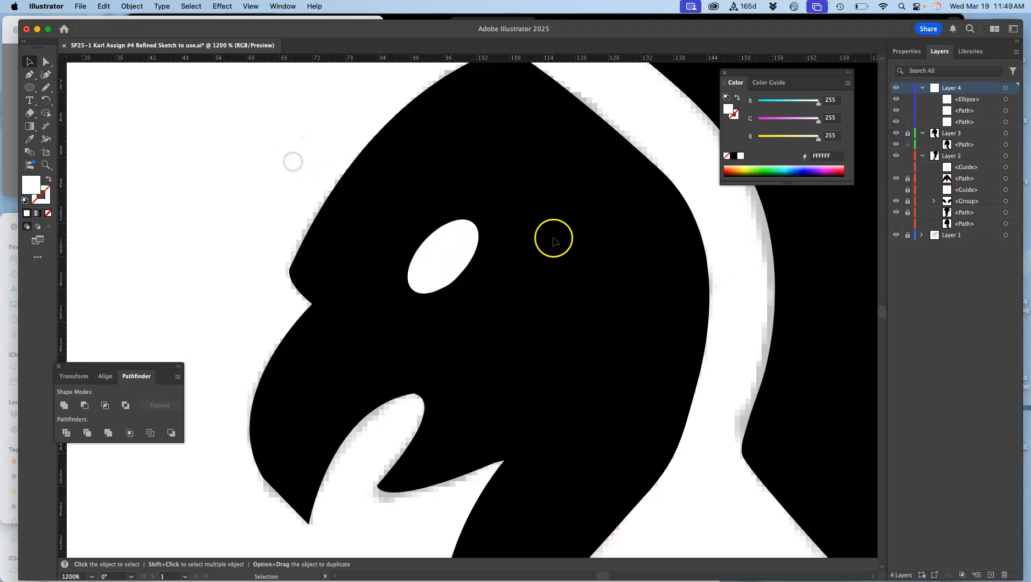
pyautogui.press('super+0')
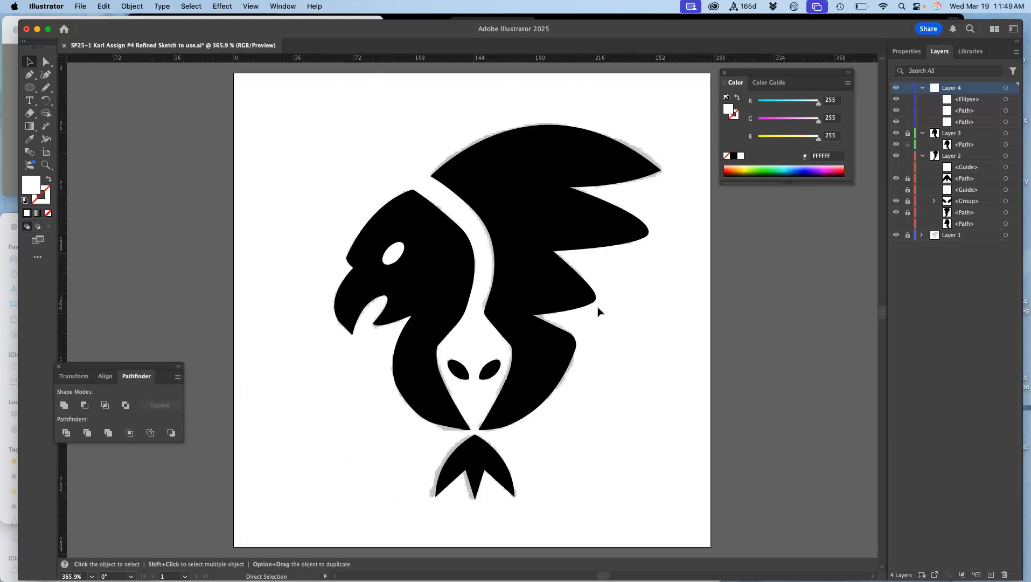